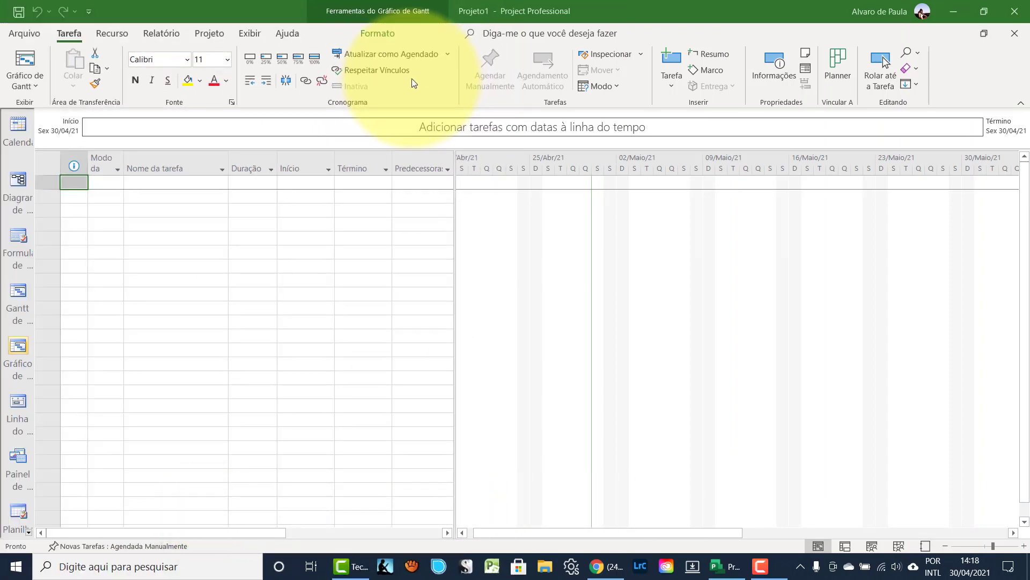
- Add a task named Tarefa A in the first row of the task table
click(149, 173)
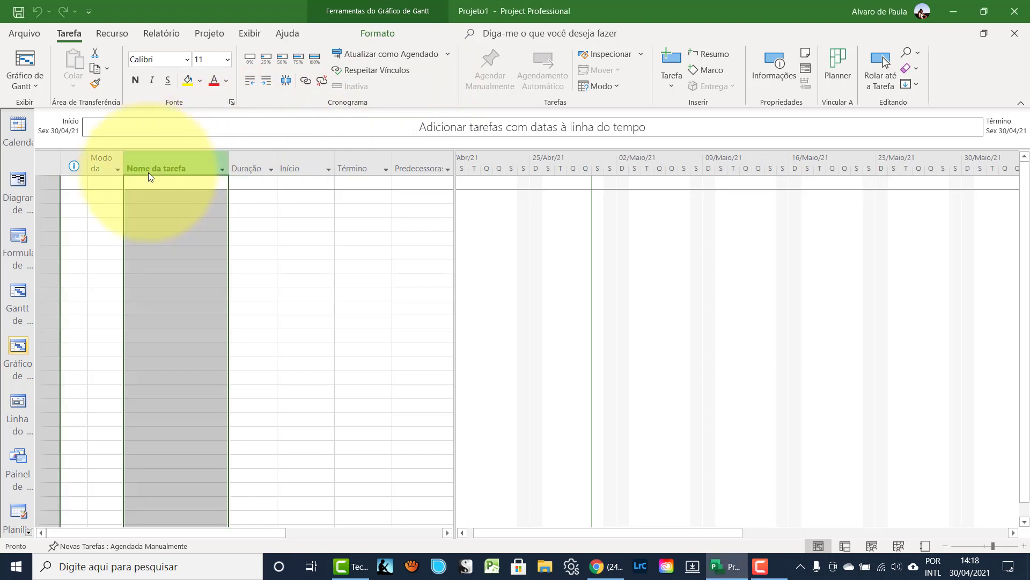
click(150, 182)
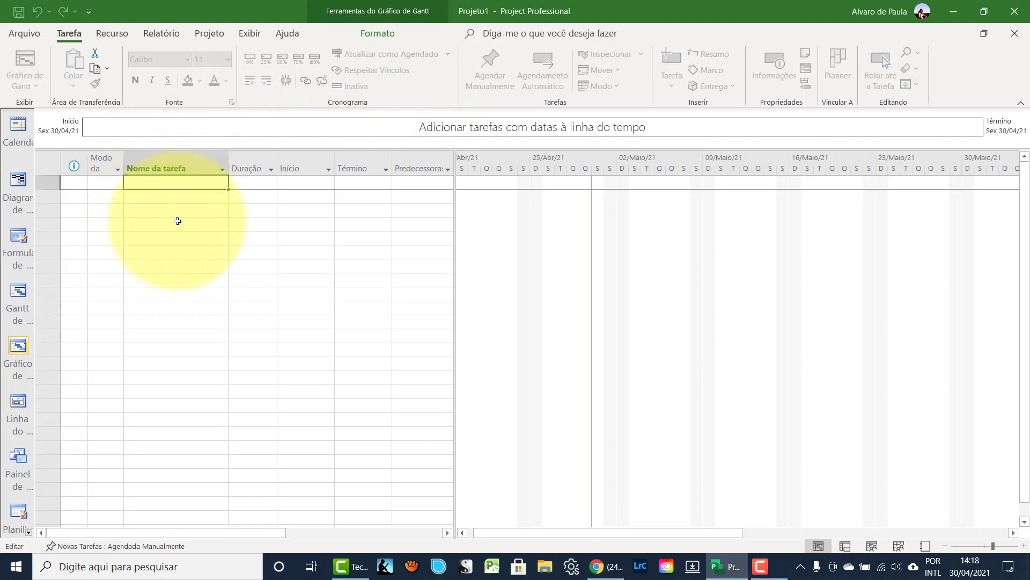
text(Tarefa A)
key(Return)
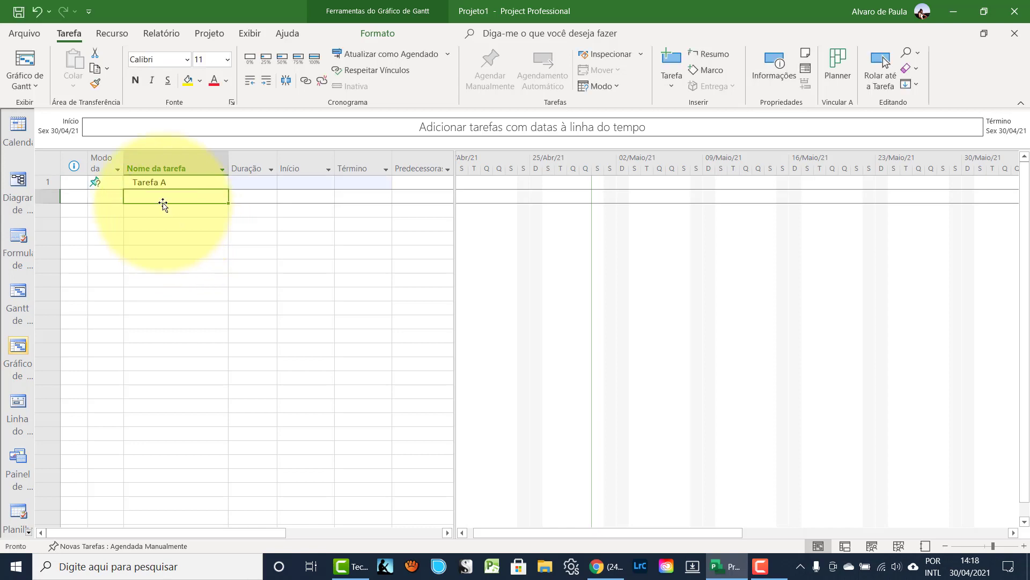
- Switch Tarefa A to automatic scheduling and make automatic scheduling the default for new tasks
click(96, 185)
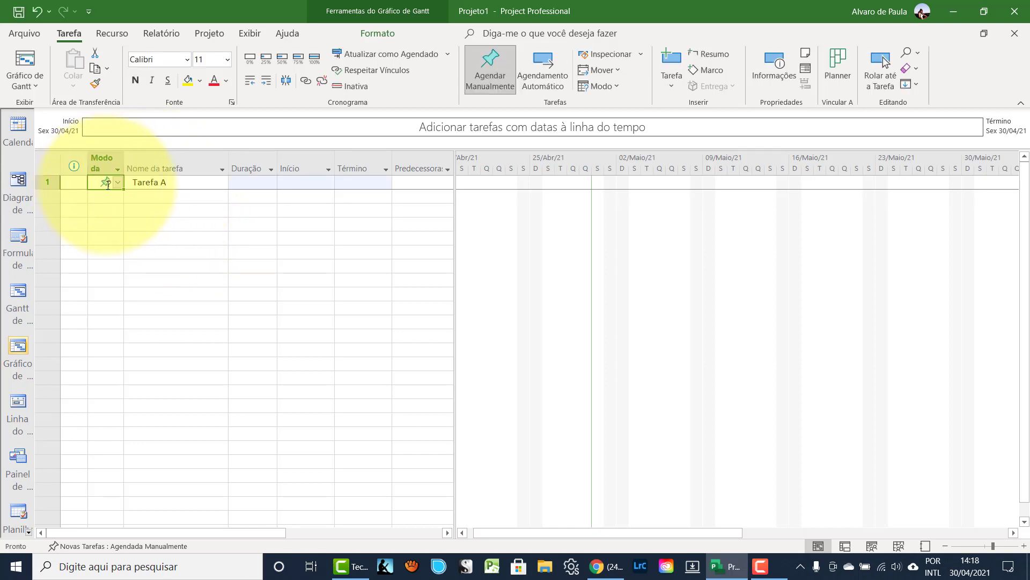
click(117, 183)
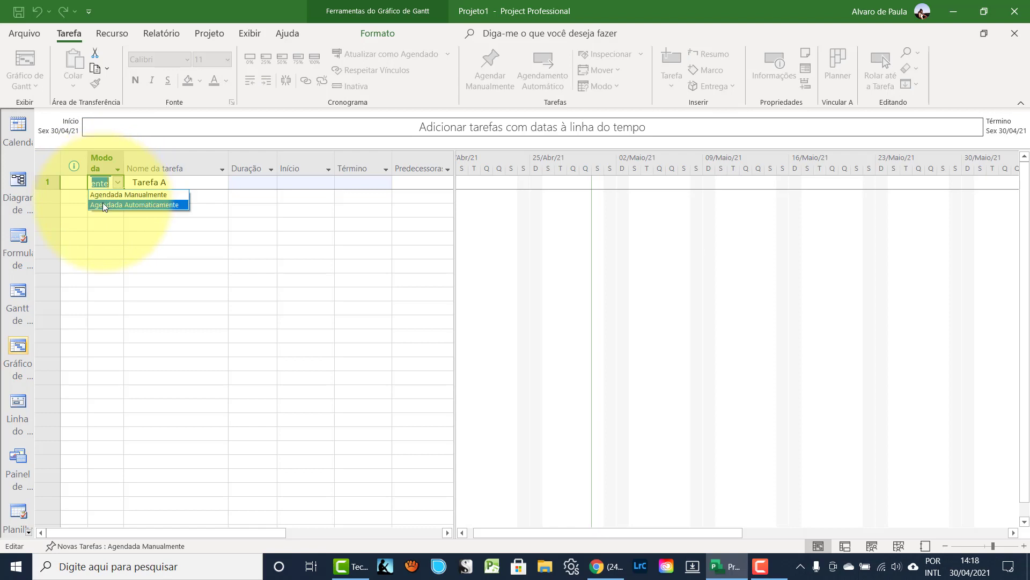
click(103, 202)
click(148, 202)
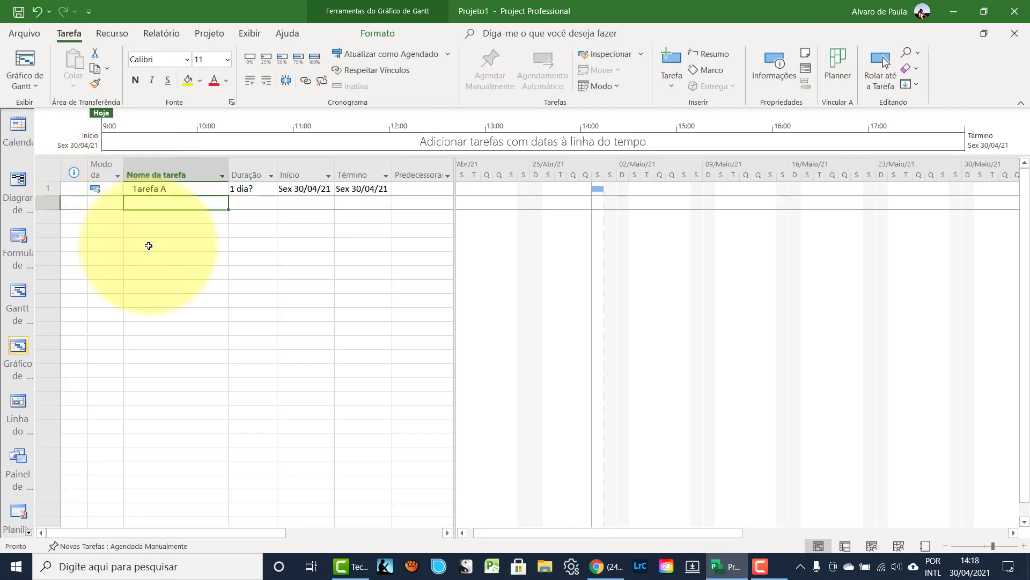
click(89, 547)
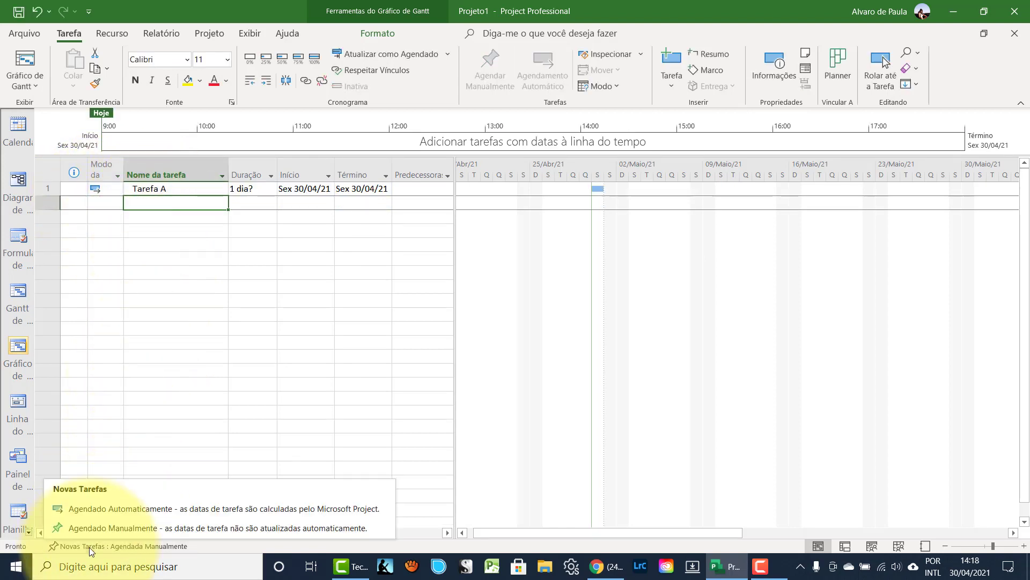
click(90, 504)
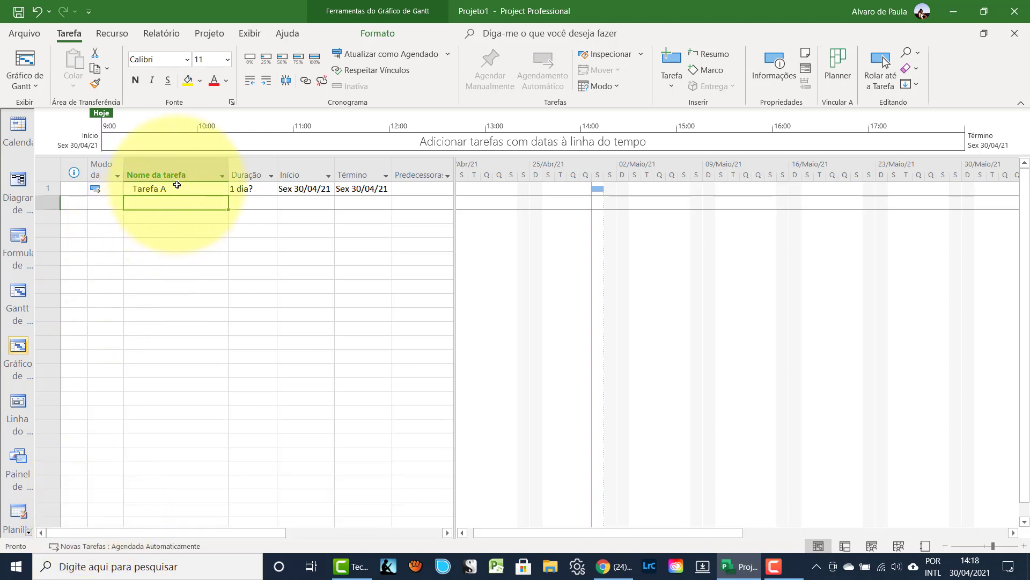
- Set the duration of Tarefa A to 10 days
click(205, 187)
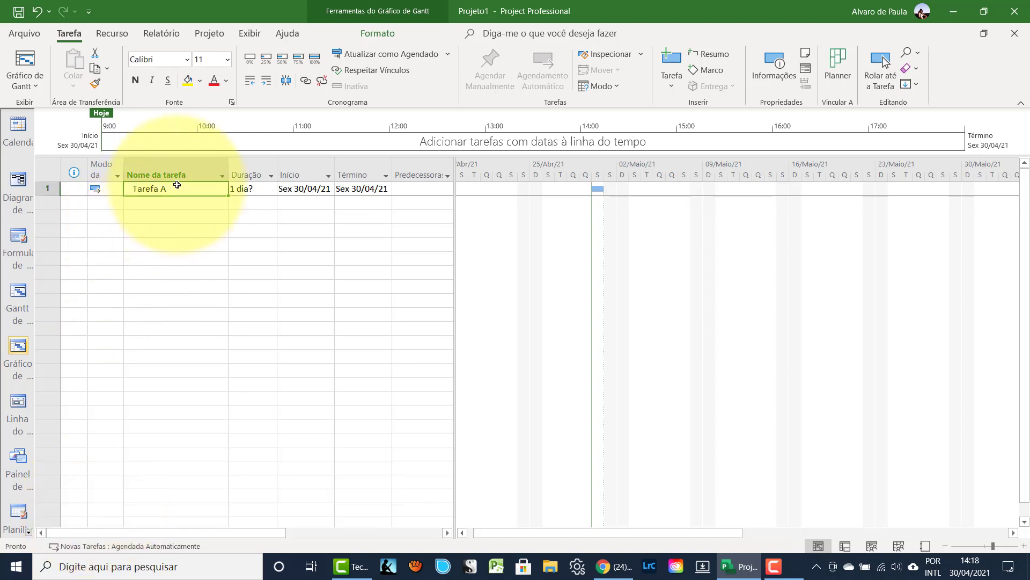
click(248, 188)
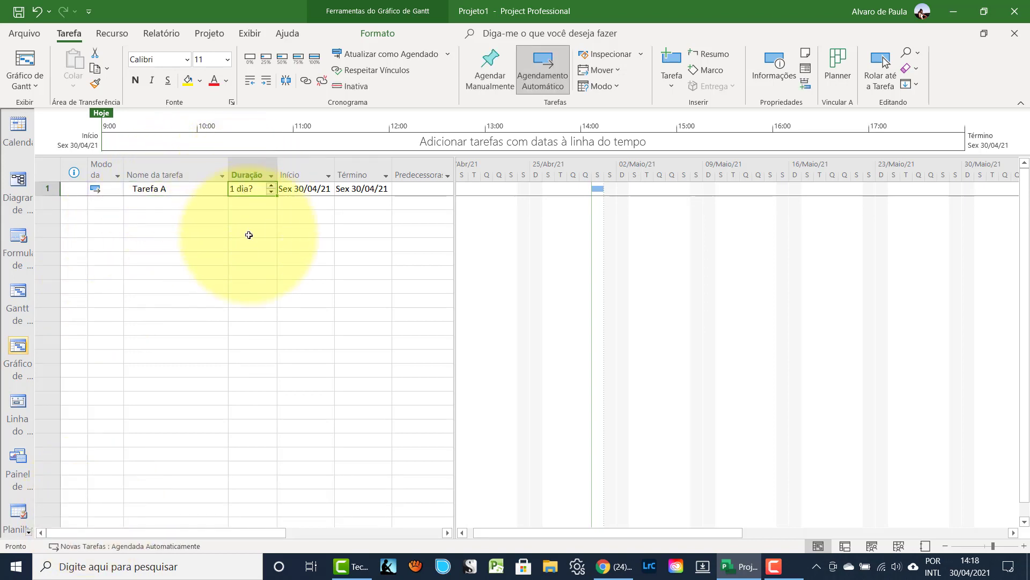
text(10)
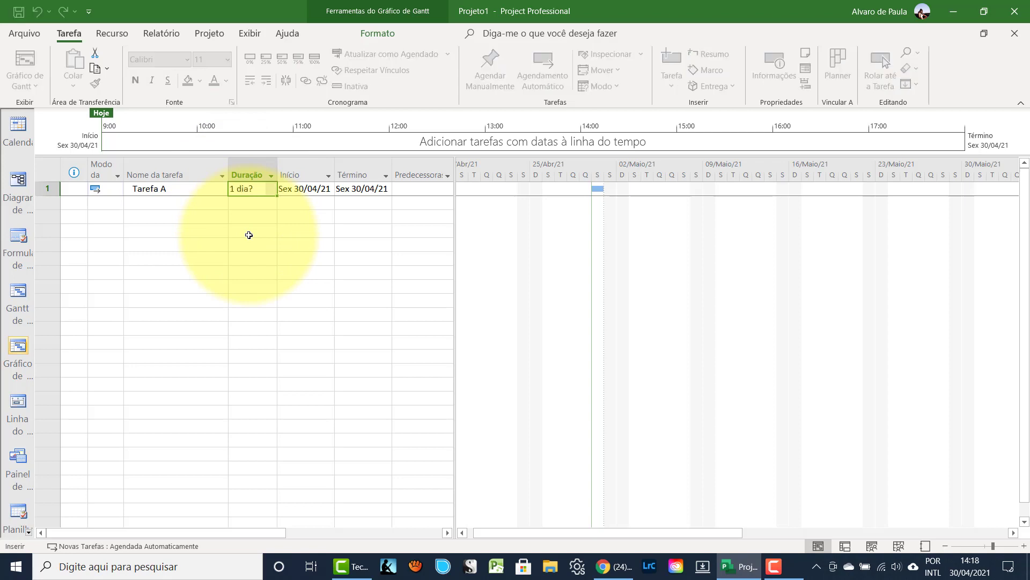
click(170, 189)
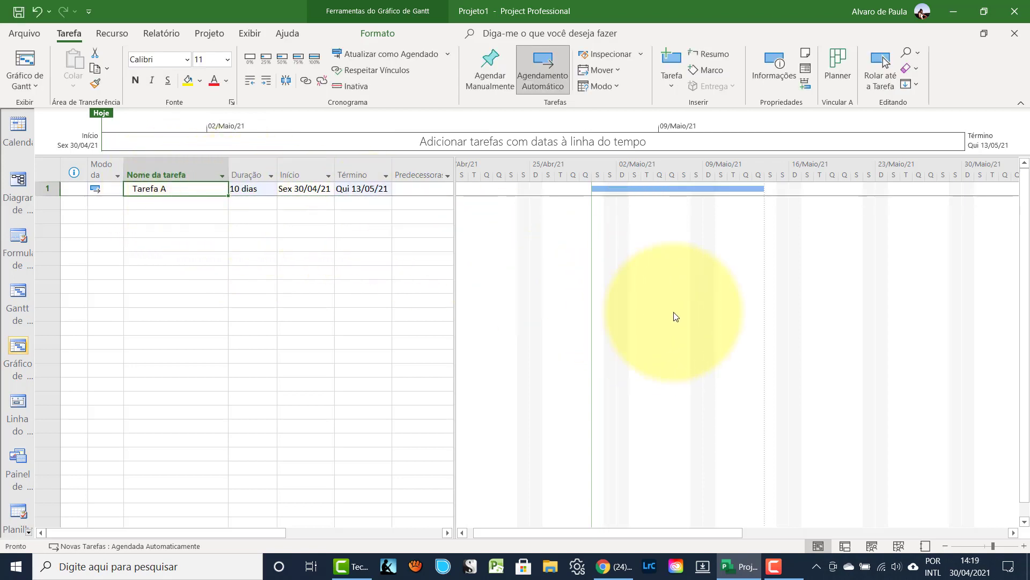
- Open the resource sheet and add a work resource in the first row by entering the person's first name
click(900, 546)
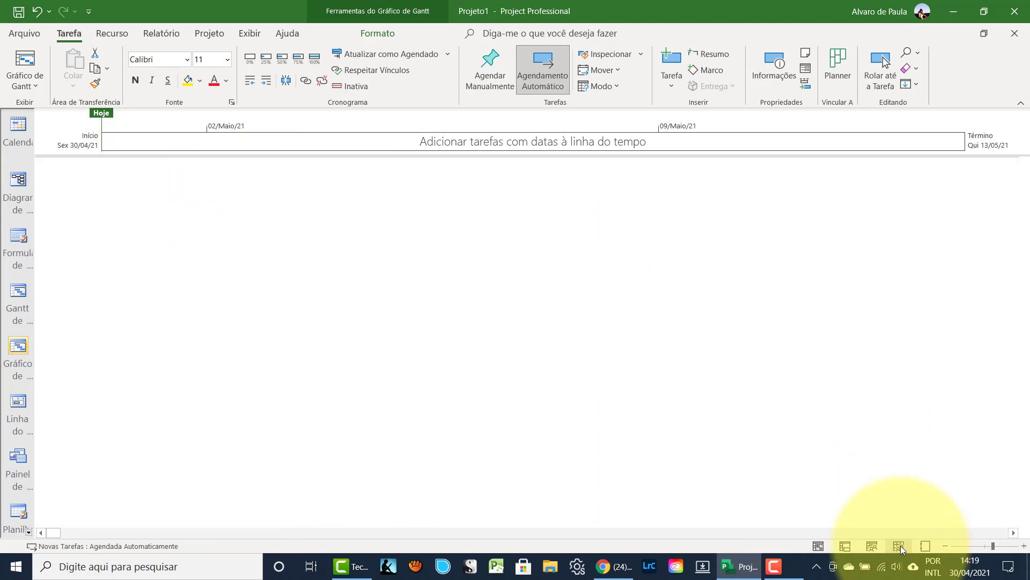
click(115, 188)
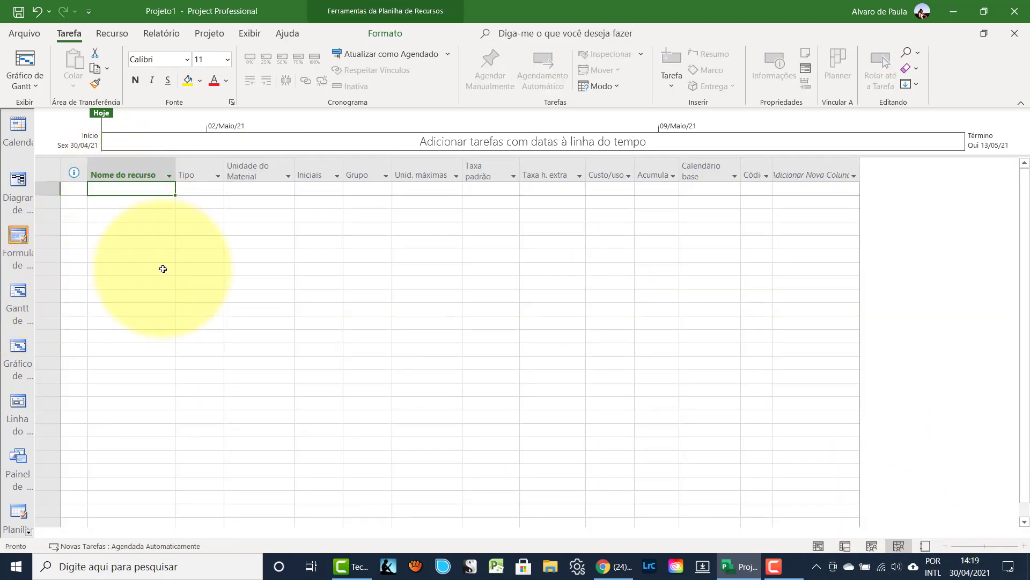
text(João)
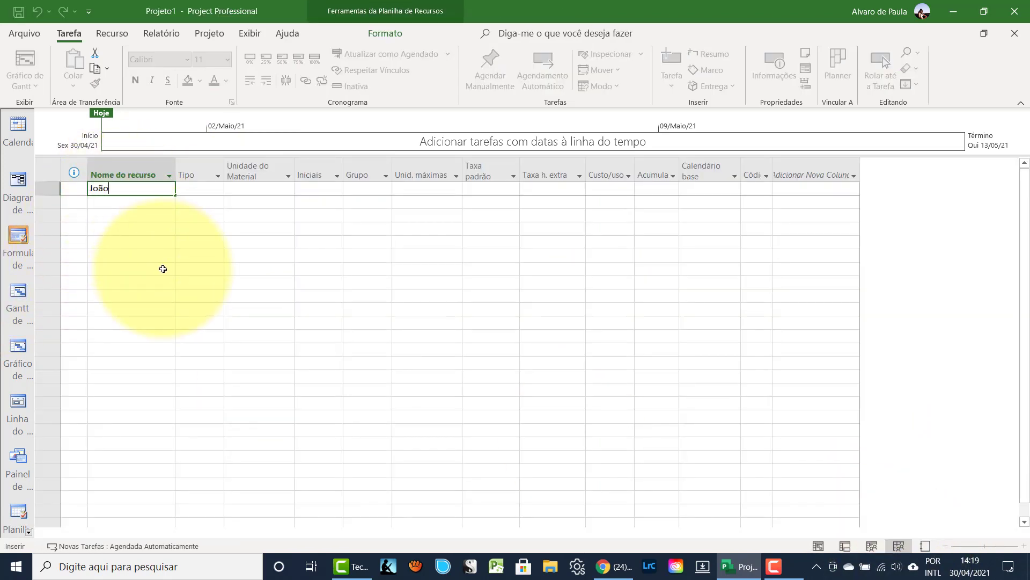
key(Return)
click(131, 189)
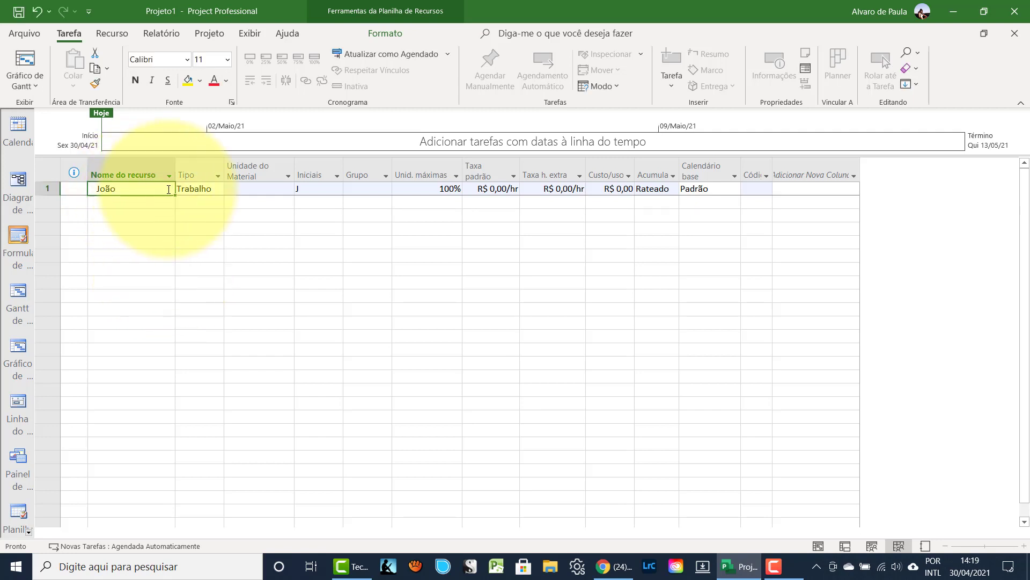
- Set the resource's maximum units to 50%
click(427, 189)
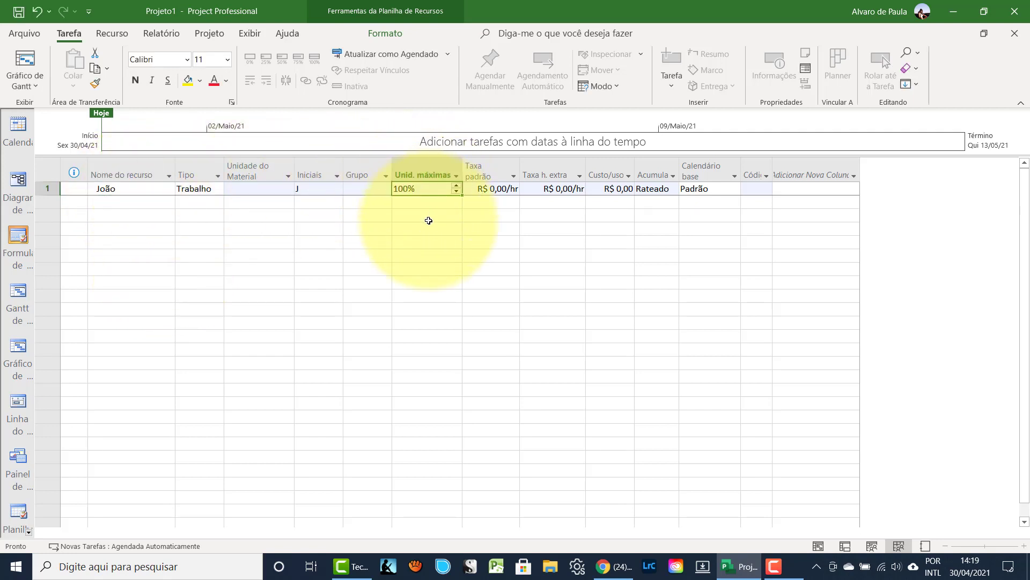
text(50)
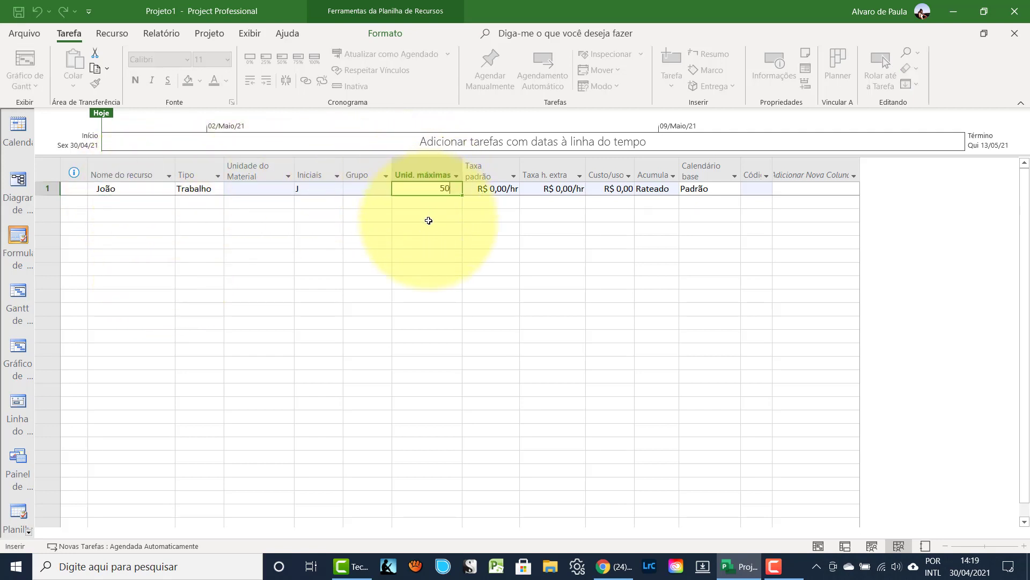
key(Return)
key(Up)
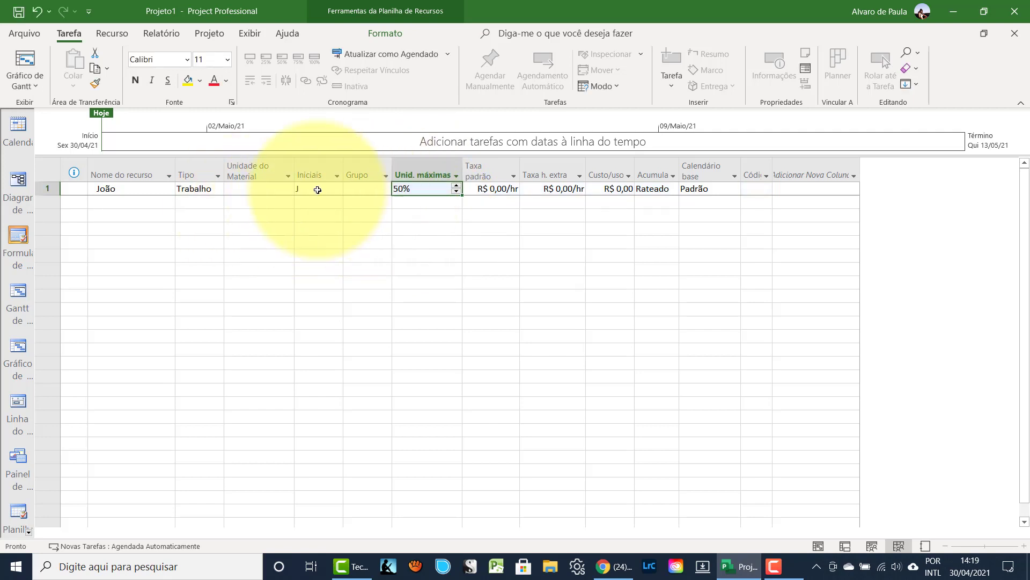
- Review the resource's availability details and working-time calendar, closing both without changes
click(149, 188)
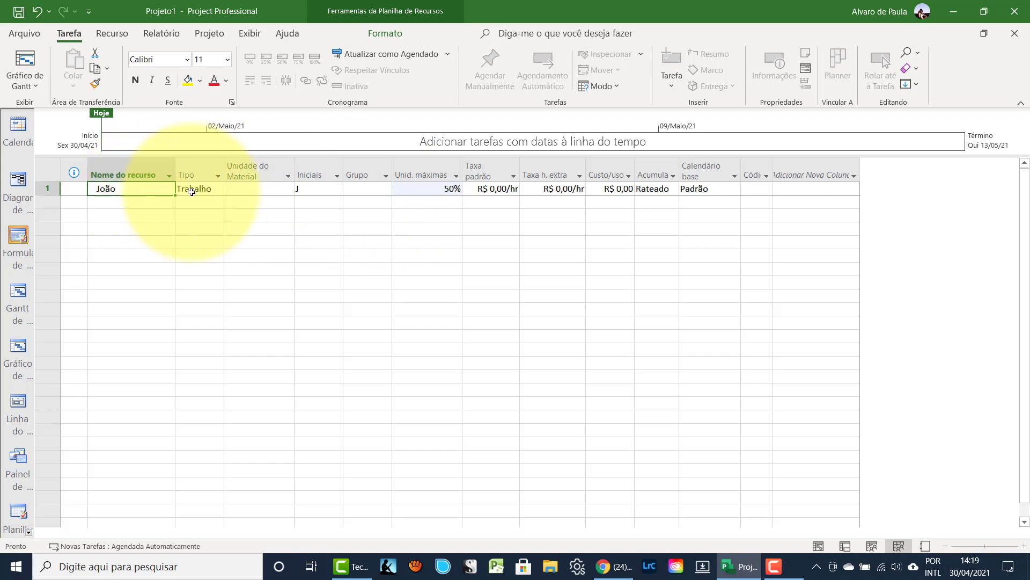
click(396, 189)
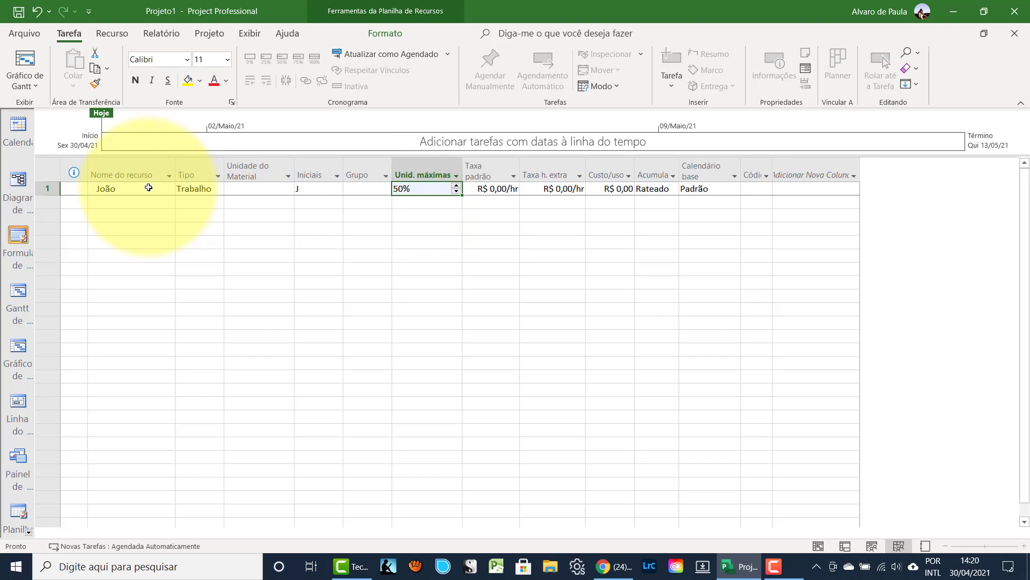
click(125, 188)
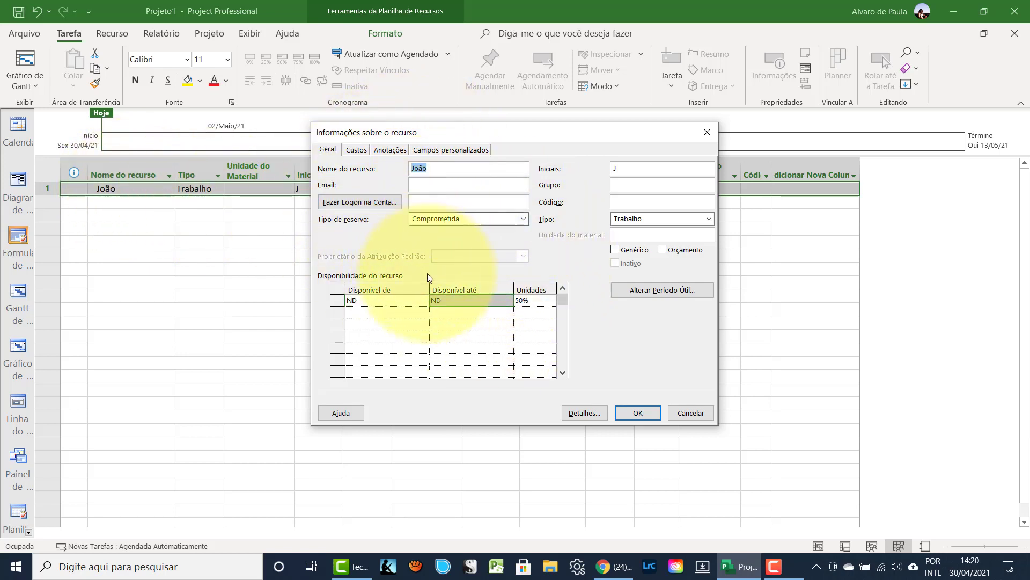
click(649, 290)
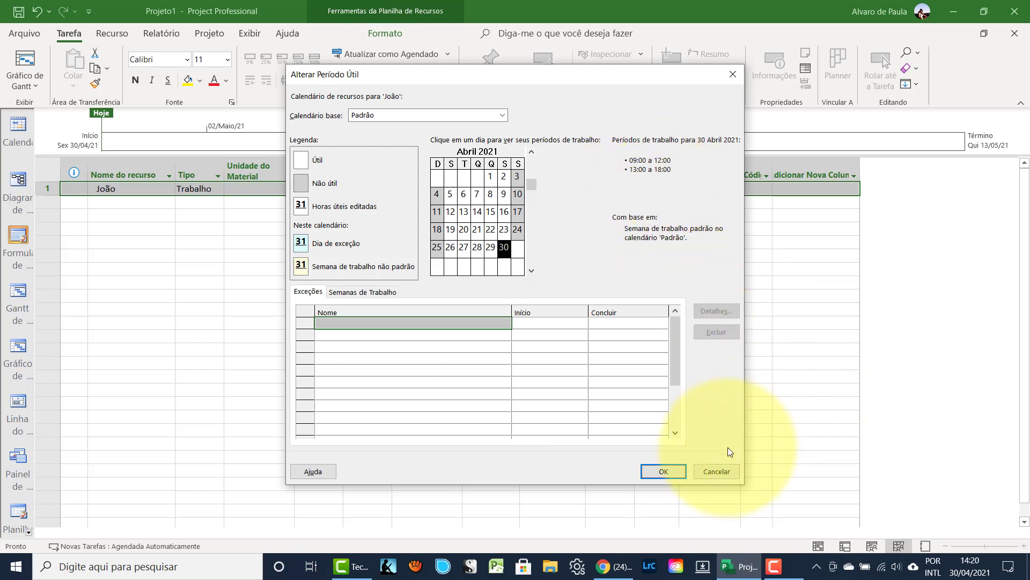
click(720, 471)
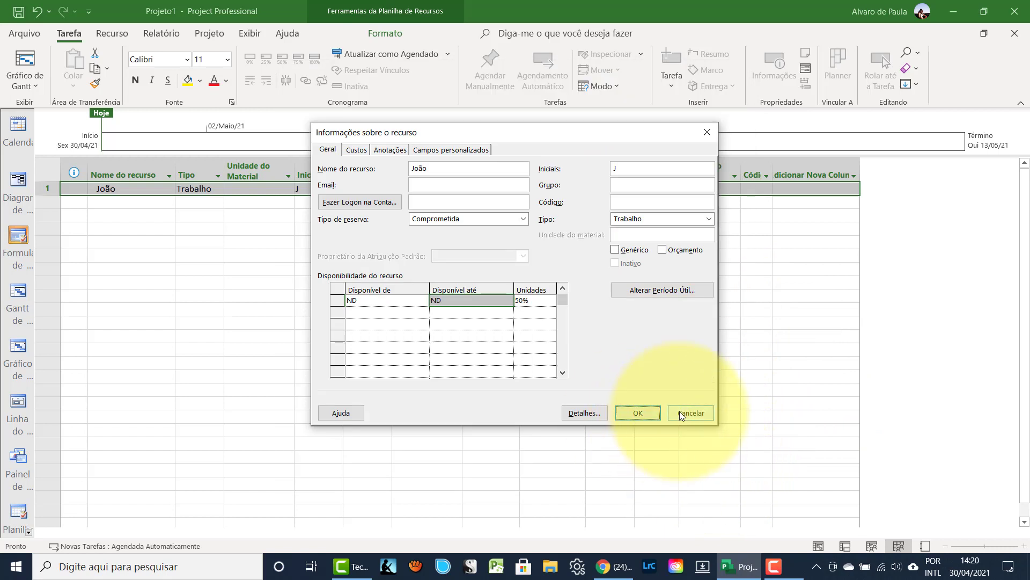
click(647, 543)
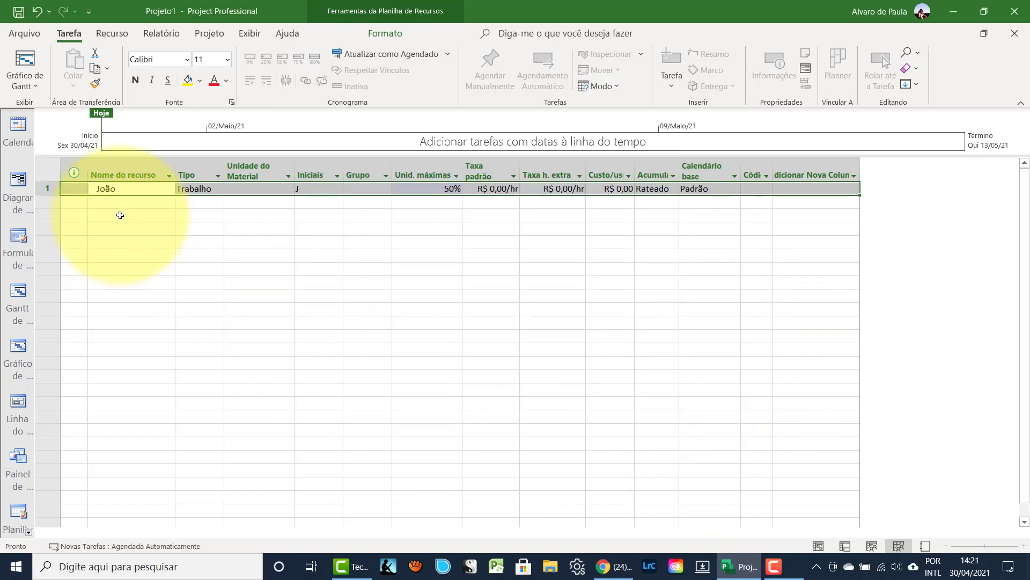
click(112, 189)
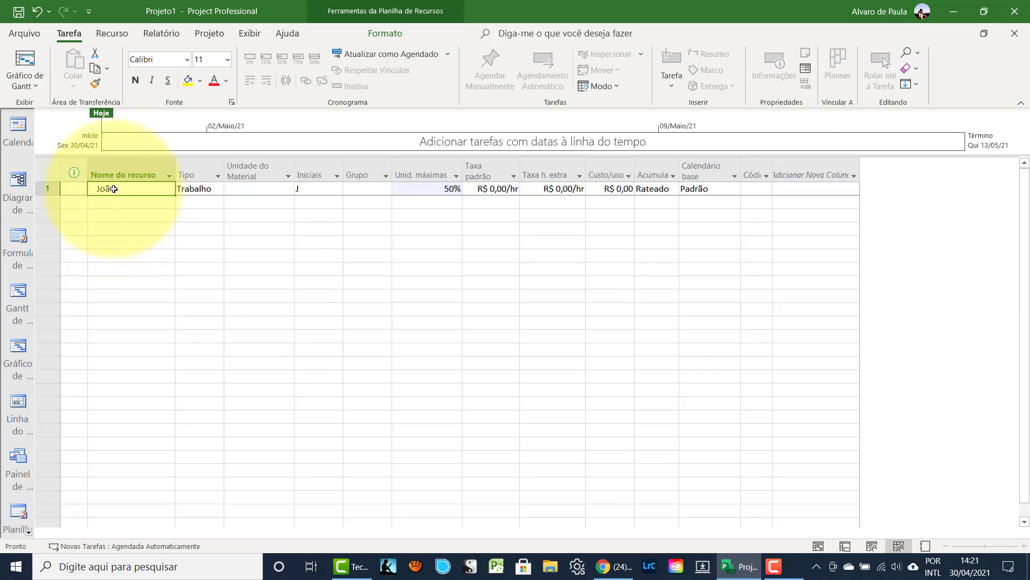
click(414, 189)
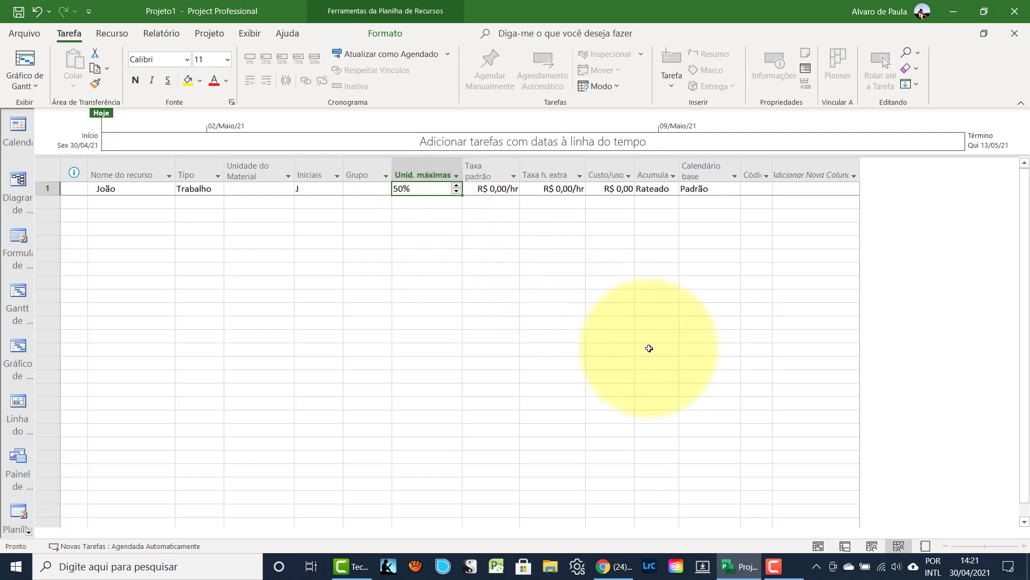
- Return to the Gantt chart and assign the existing work resource to Tarefa A through its task information
click(817, 548)
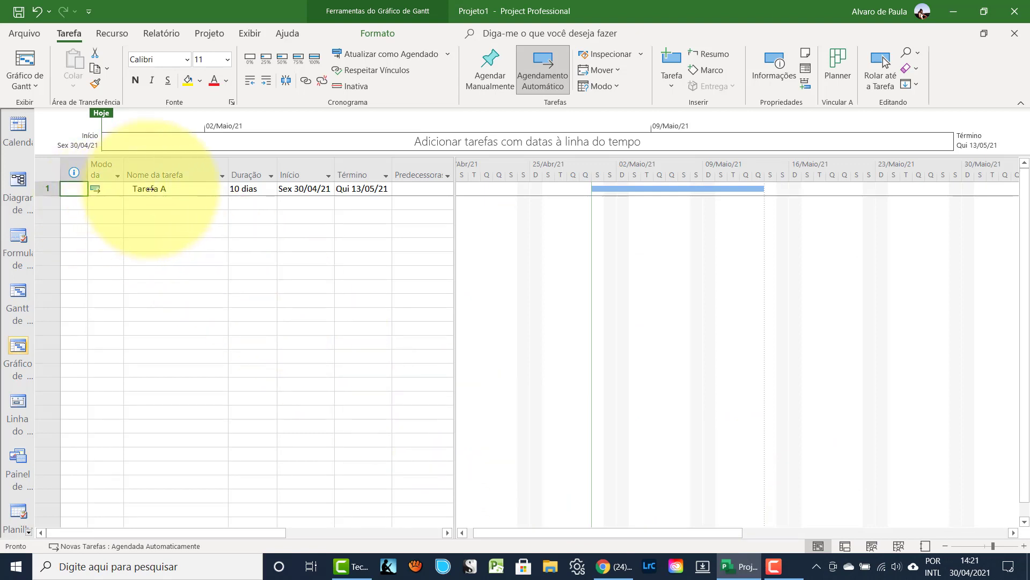
double_click(151, 188)
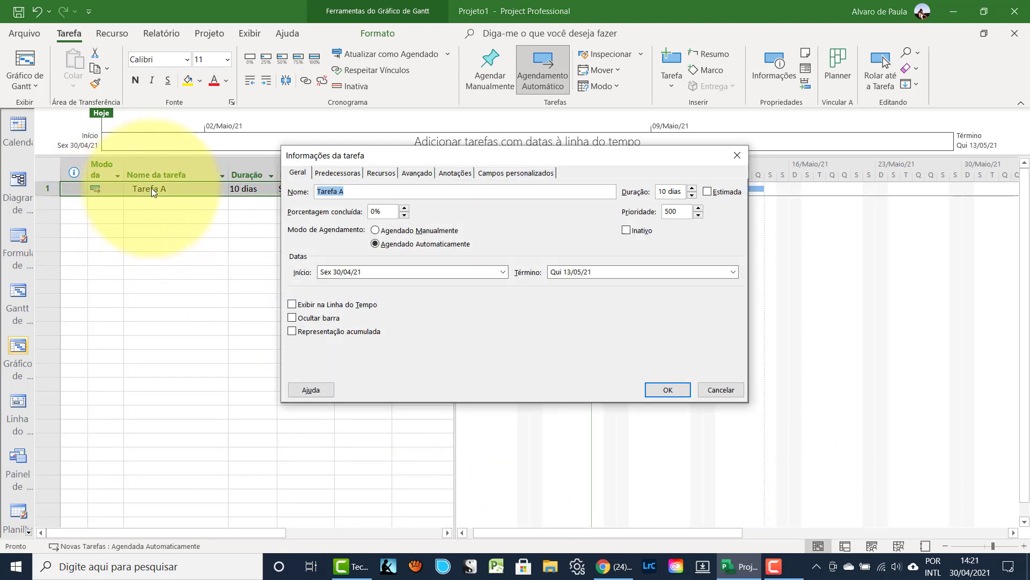
click(385, 172)
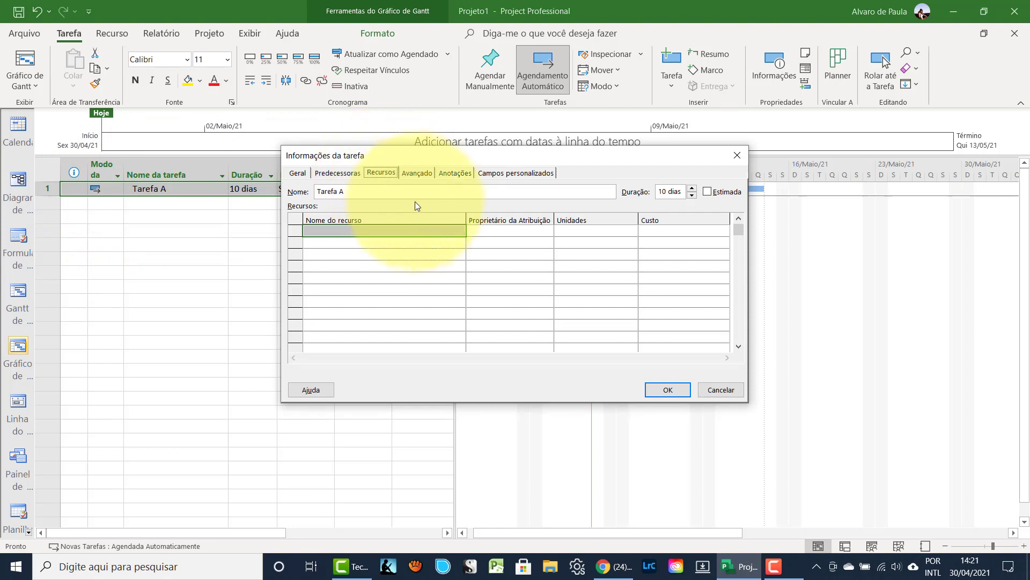
click(420, 230)
click(460, 232)
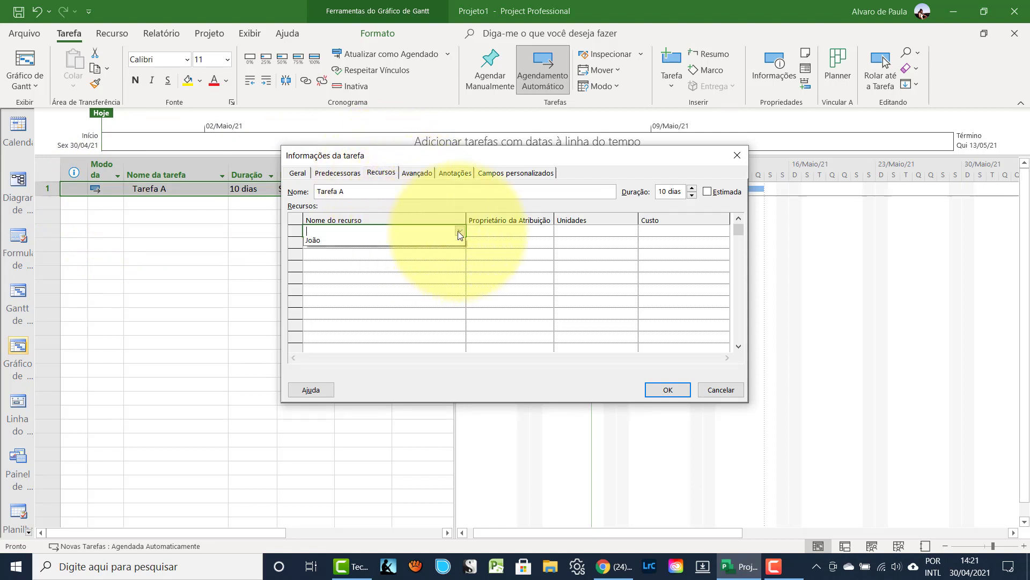
click(314, 240)
click(346, 255)
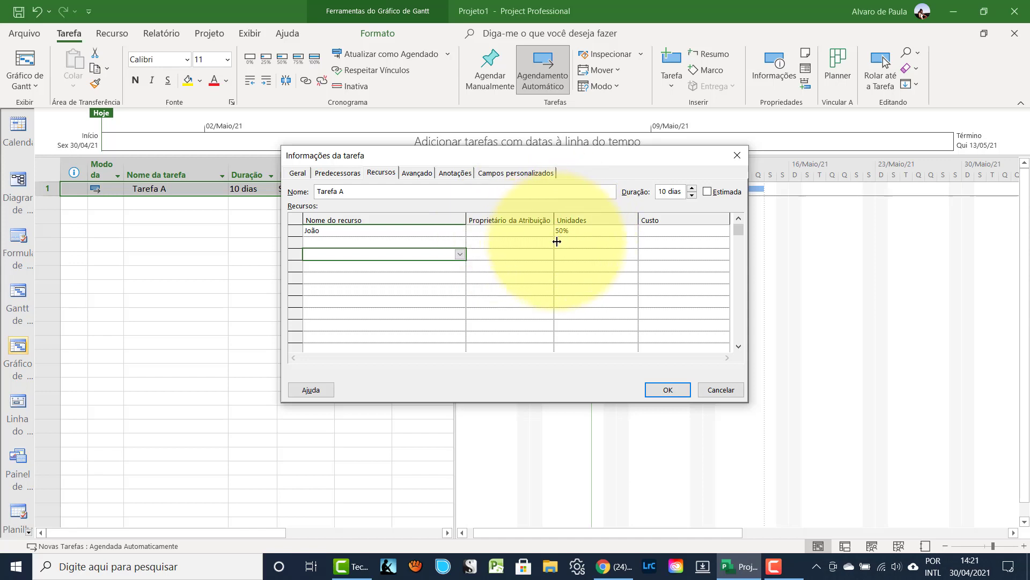
click(665, 390)
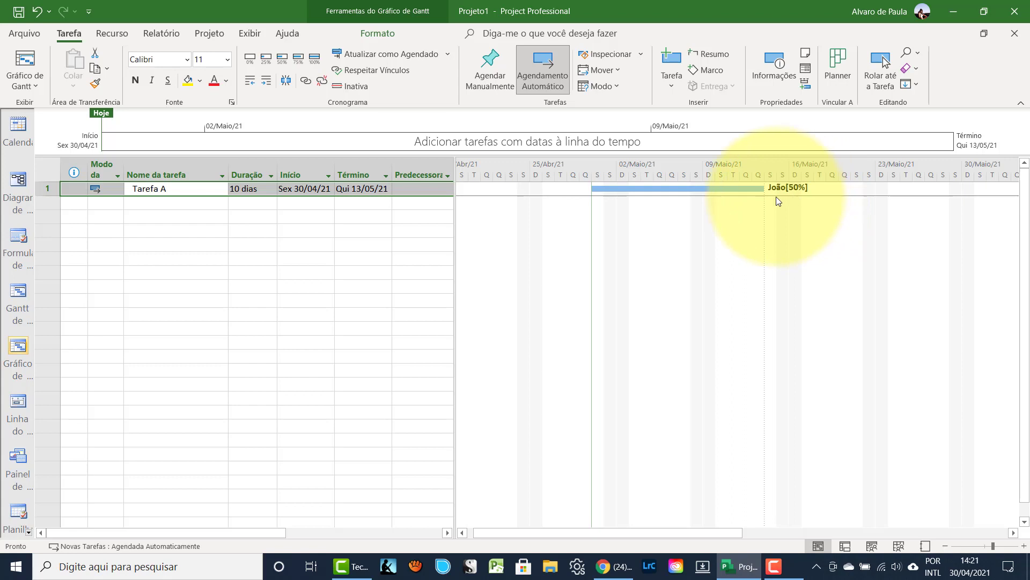
click(239, 189)
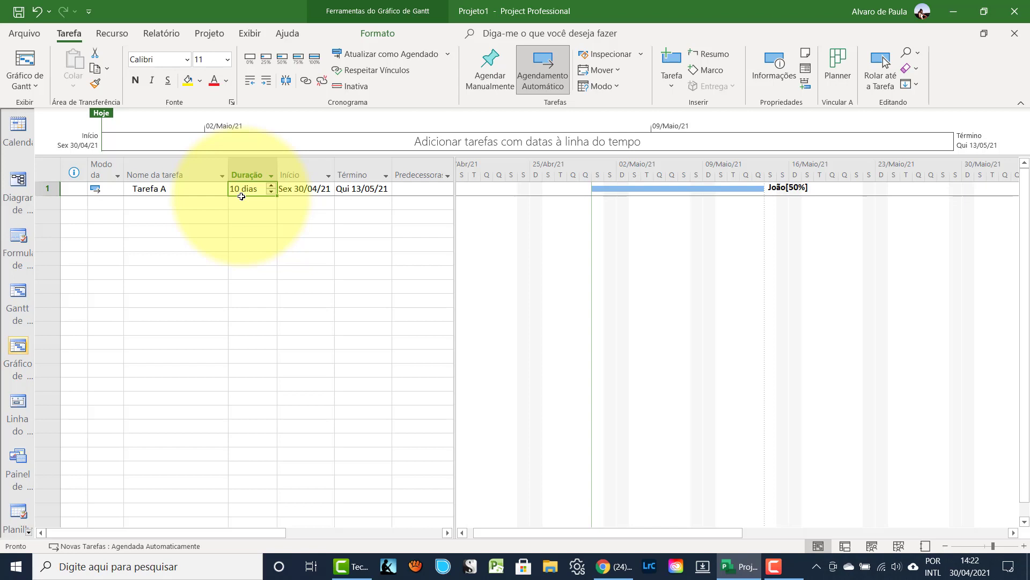
click(179, 193)
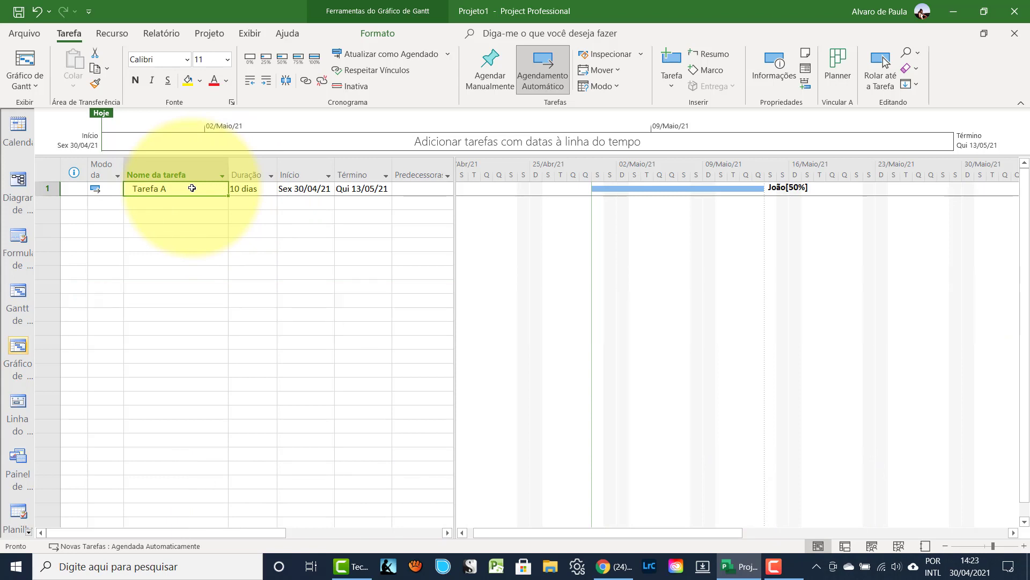
- Display the task details form below the Gantt chart and select the assigned resource's work value for Tarefa A
click(241, 31)
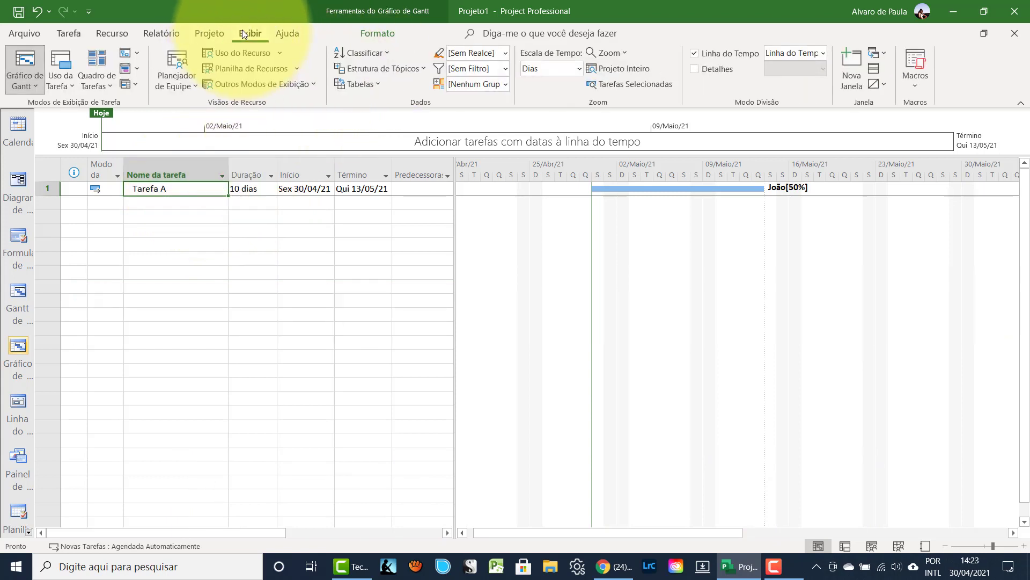
click(694, 69)
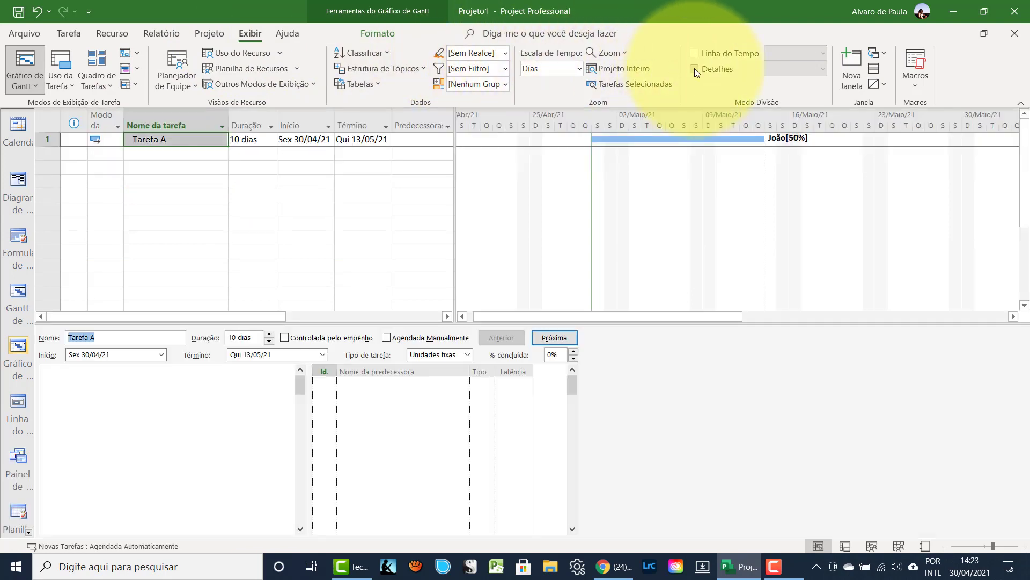
click(235, 382)
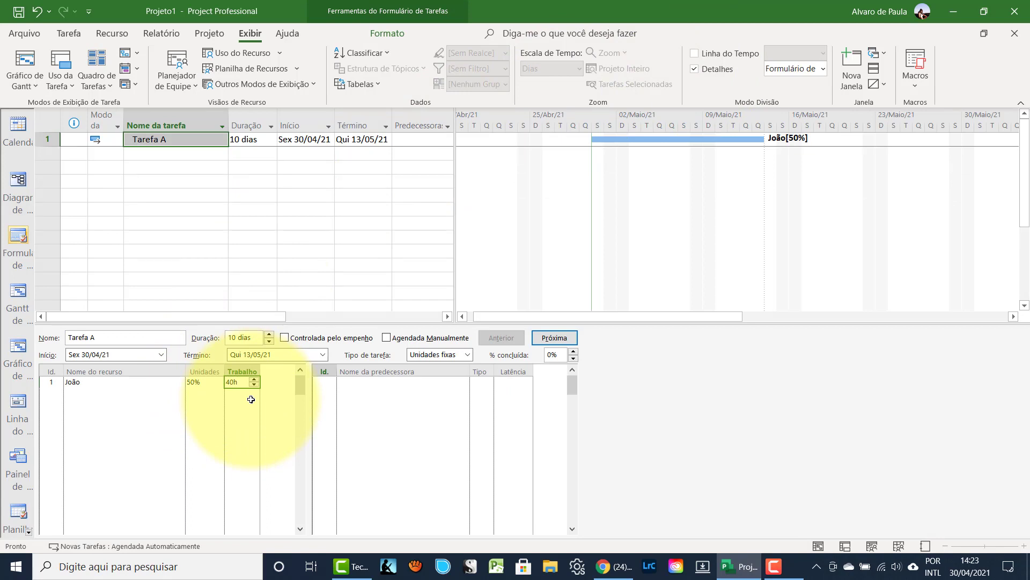
- Insert the Trabalho column before Duração in the task table and compare Tarefa A's work with the value in the details form
click(241, 113)
right_click(241, 117)
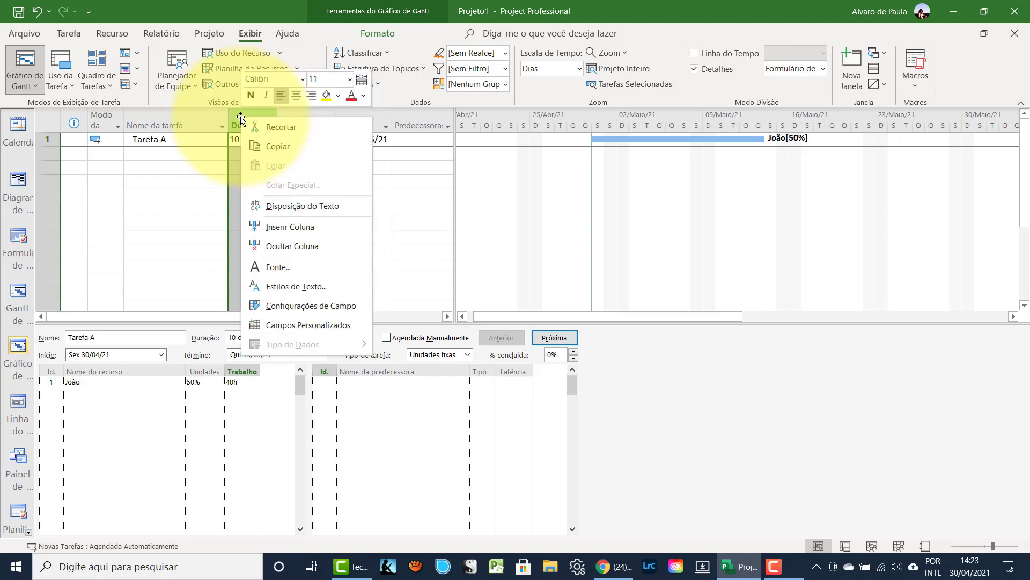
click(282, 225)
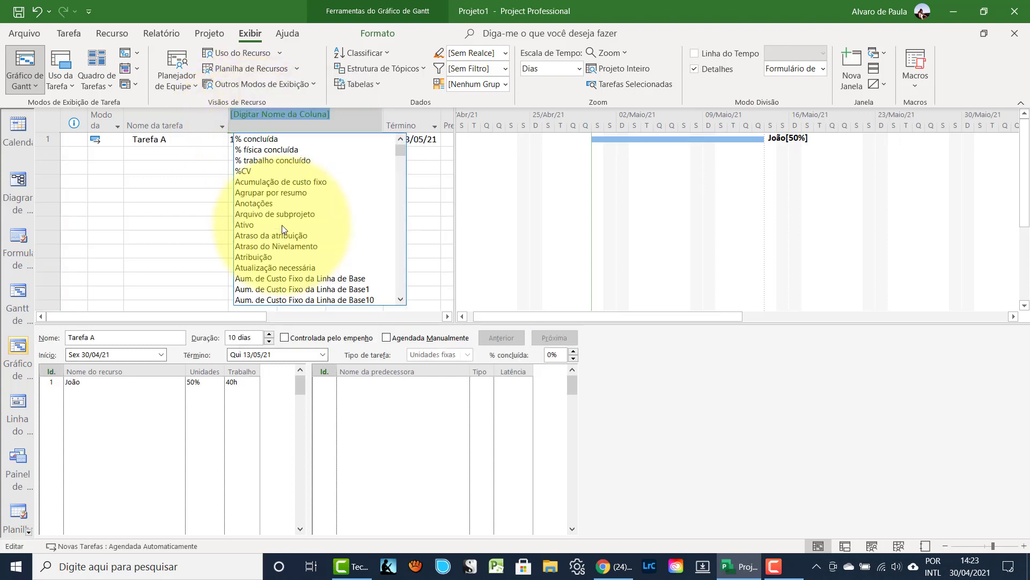
scroll(275, 215, down, 2)
scroll(275, 215, down, 4)
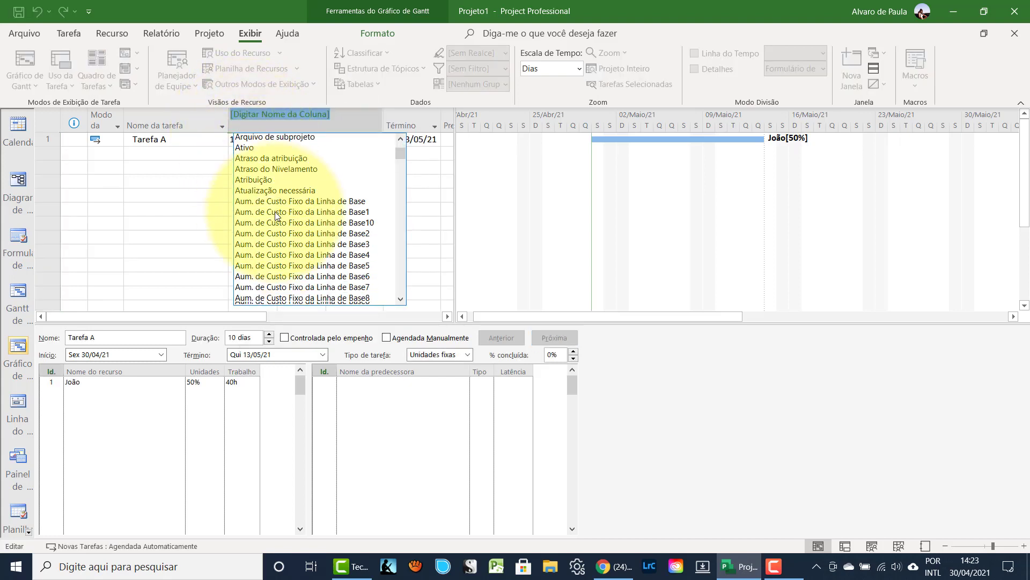
text(tr)
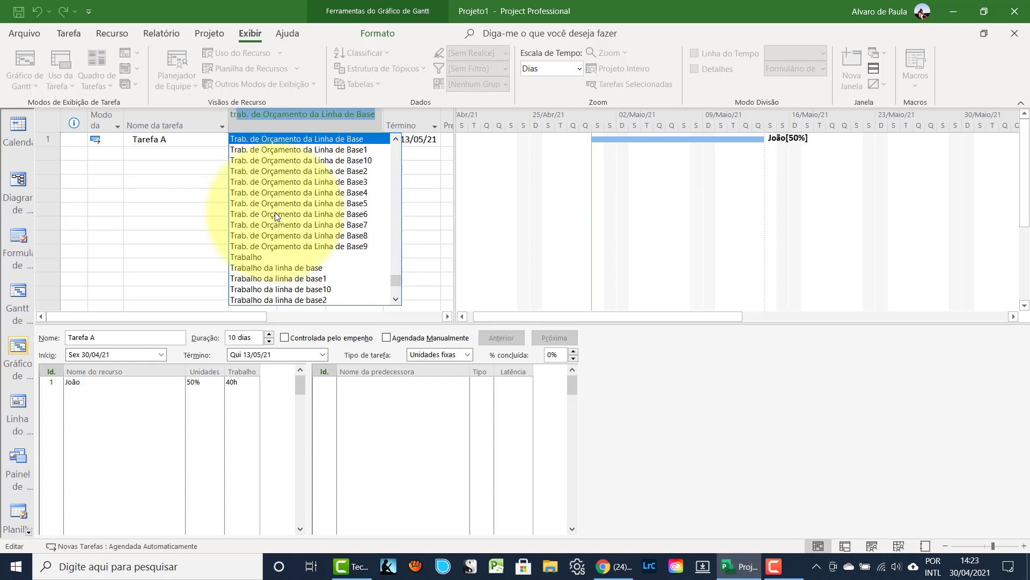
click(242, 260)
click(182, 140)
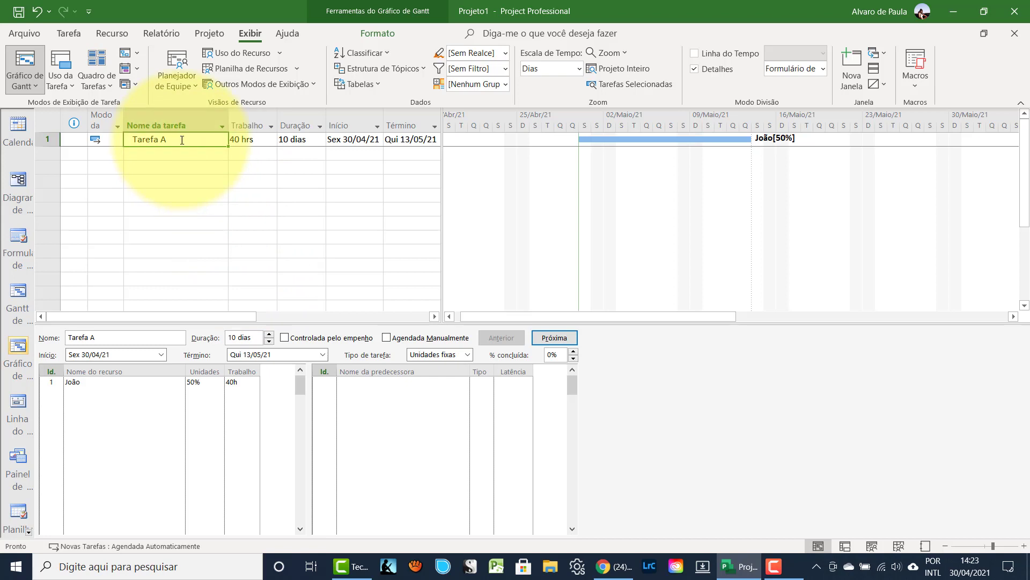
click(244, 139)
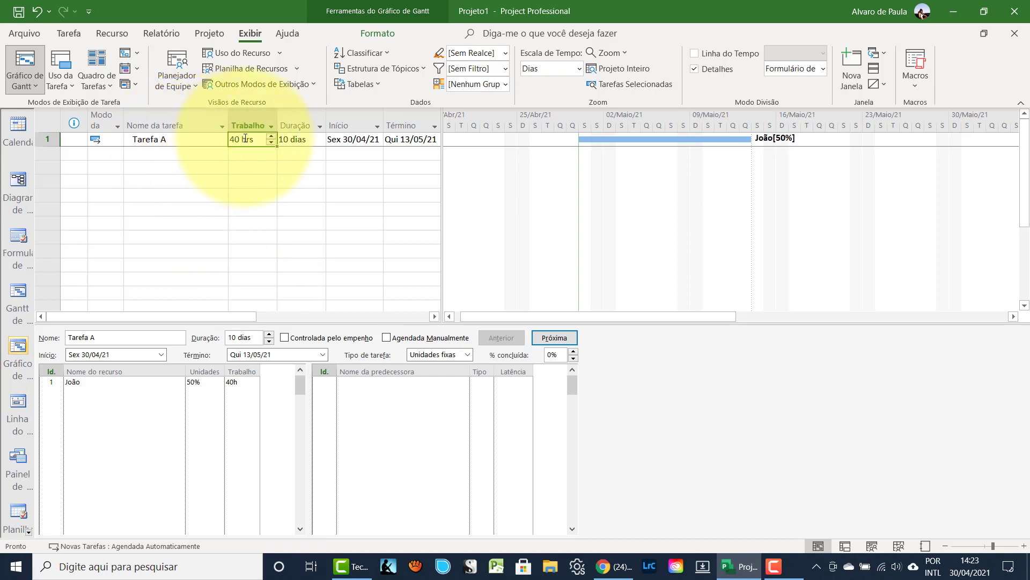
click(230, 381)
click(158, 138)
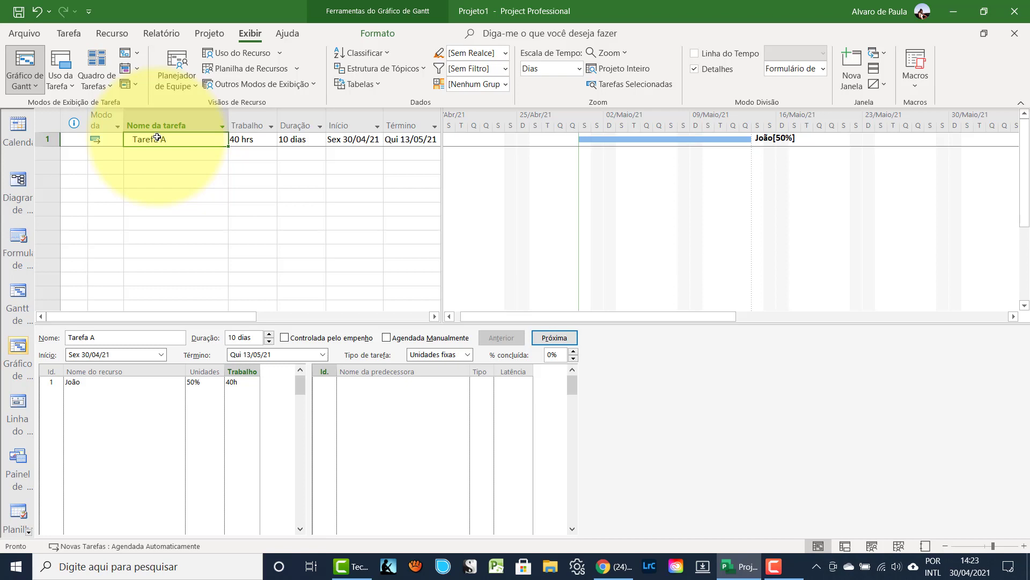
- Insert the Tipo column before Trabalho, widen it to fit the full task type, and narrow the table area beside the chart
click(246, 112)
right_click(245, 112)
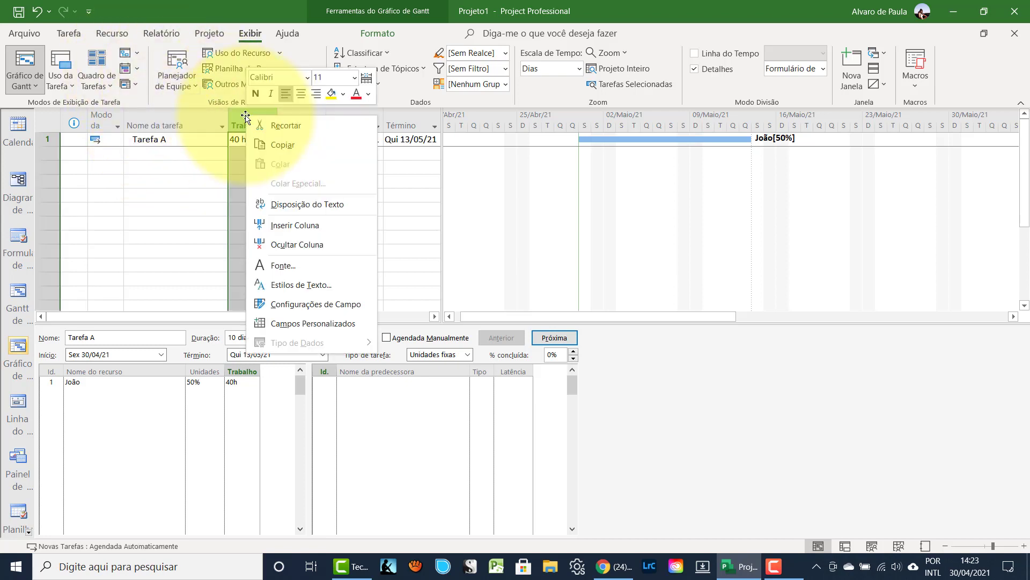
click(261, 223)
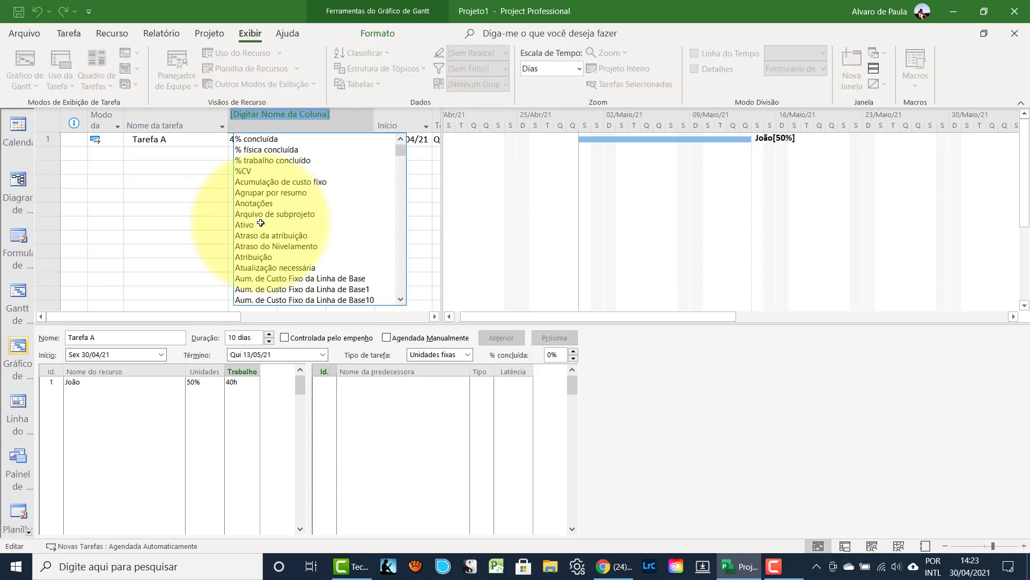
text(tipo)
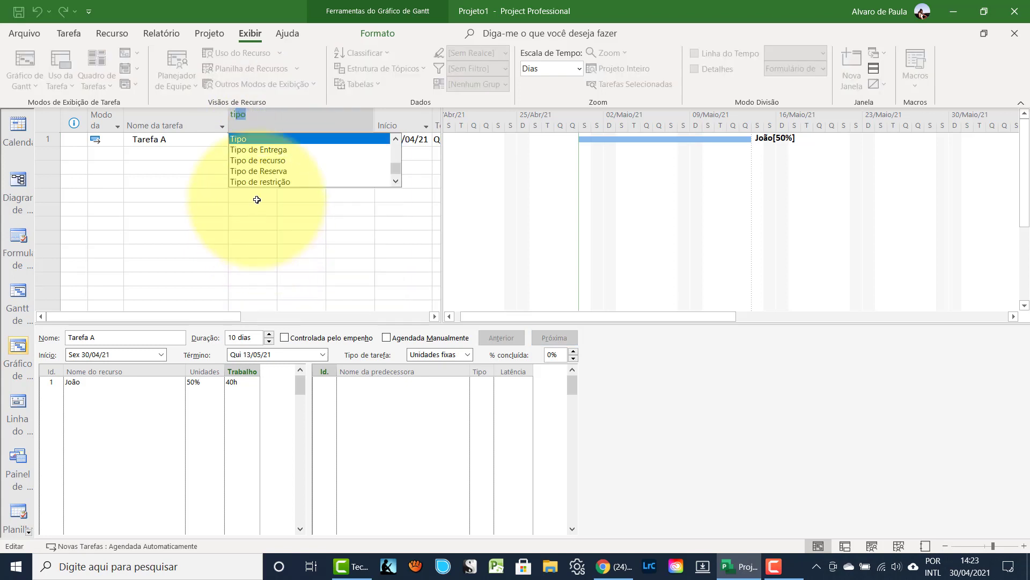
click(243, 139)
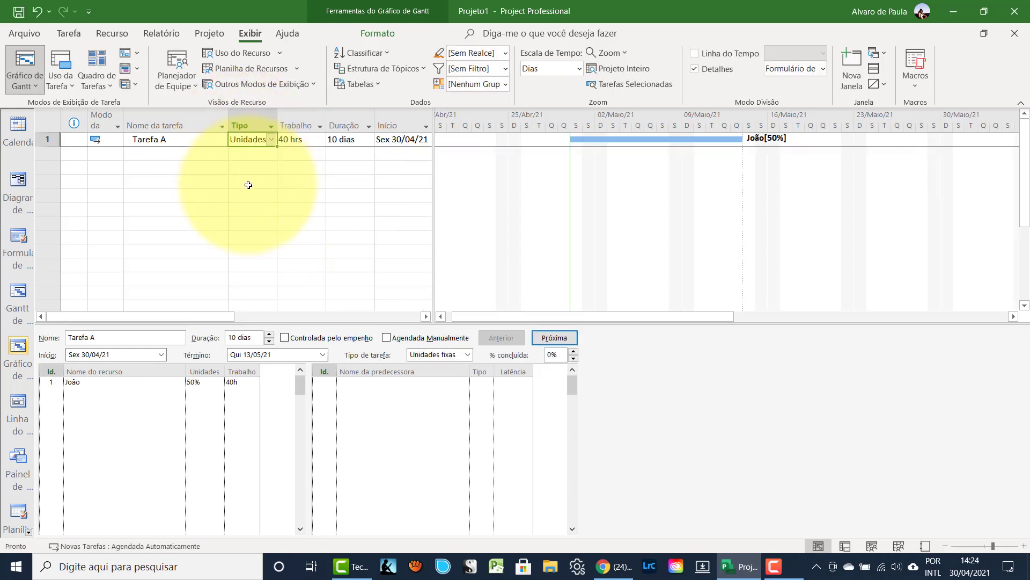
drag(277, 113, 299, 115)
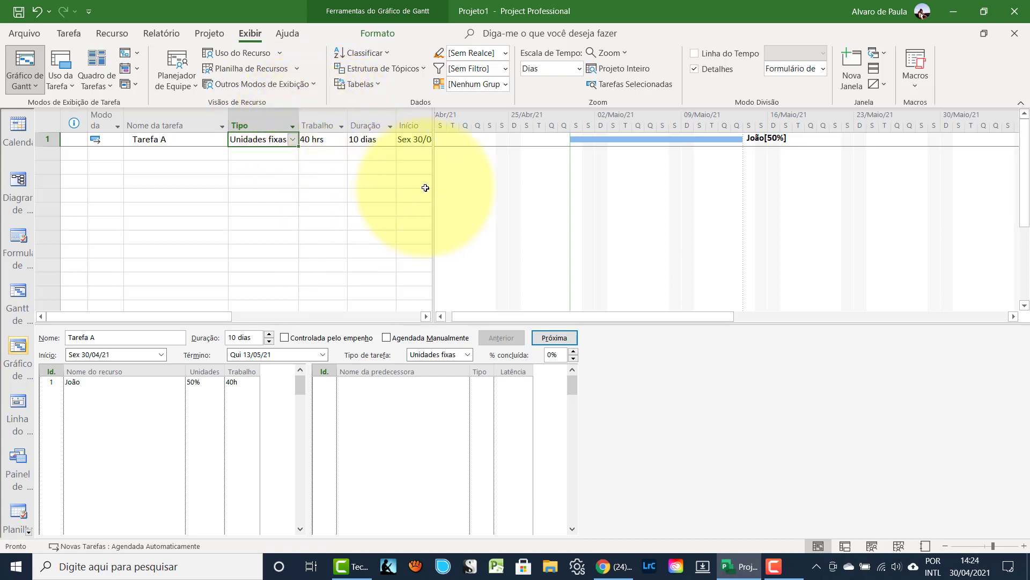
drag(433, 188, 401, 184)
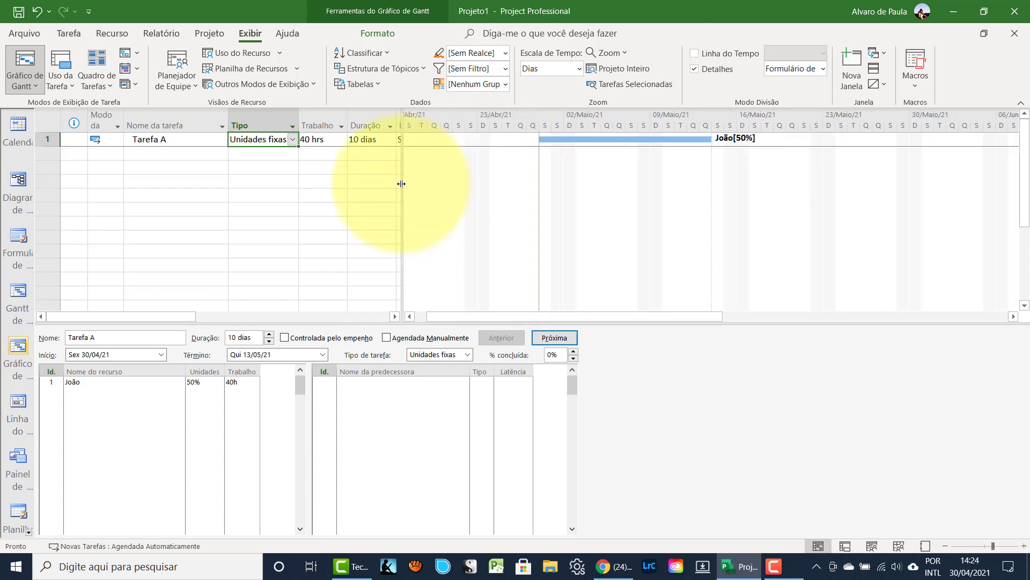
- Insert the Controlada pelo Esforço column before Tipo and widen the table area to show the Duração column
click(263, 122)
right_click(263, 122)
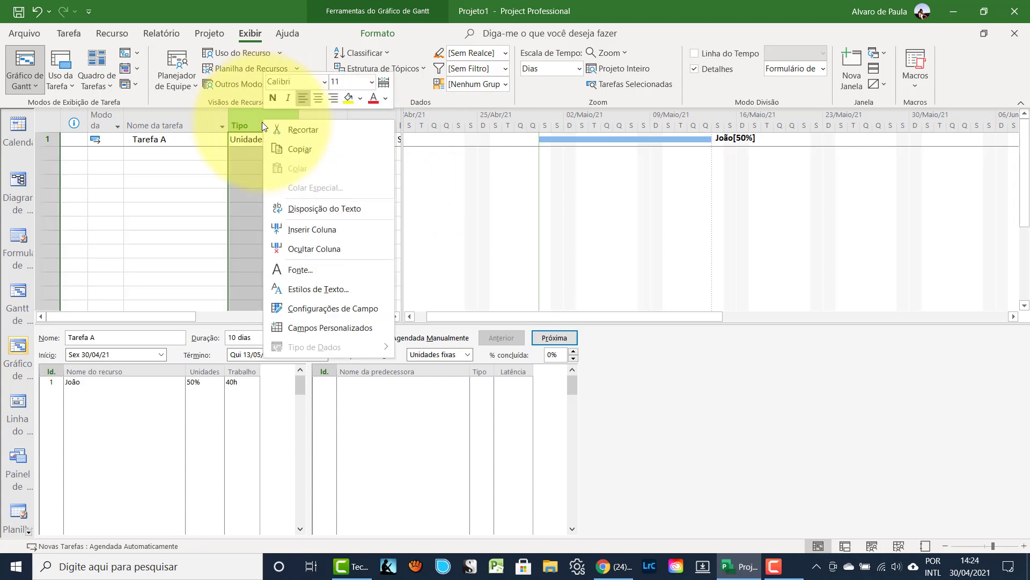
click(295, 230)
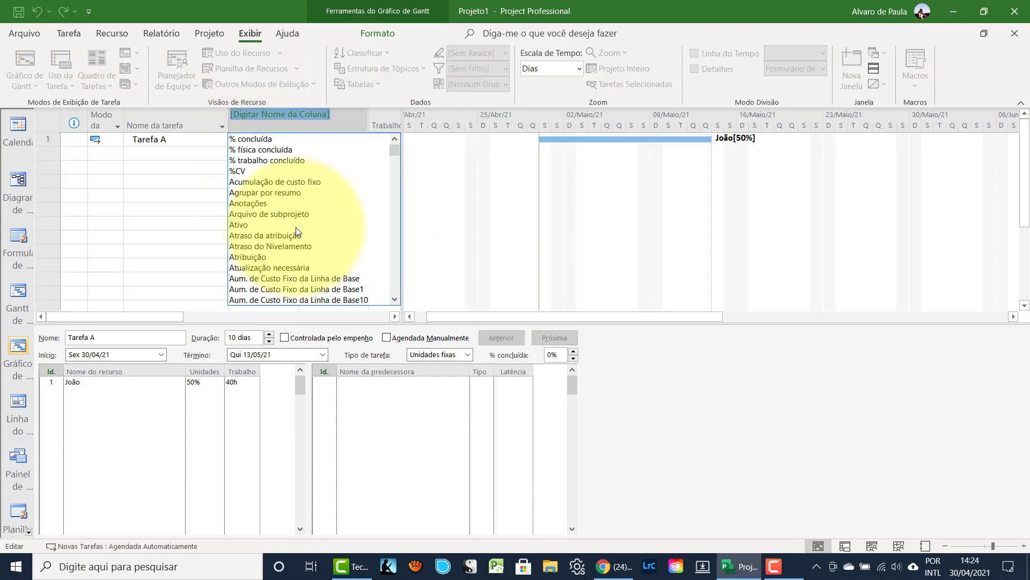
text(controlada pelo Esforço)
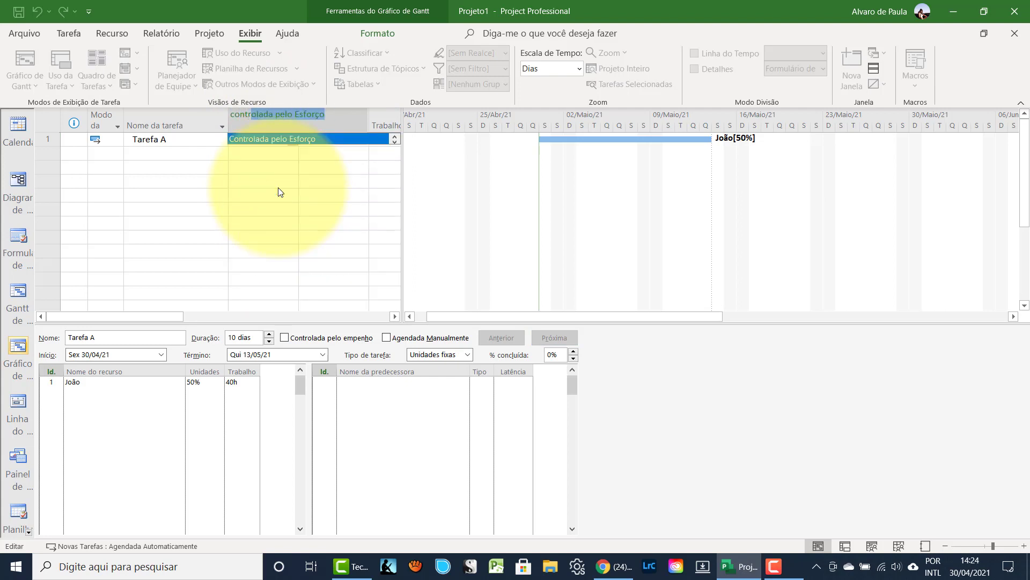
click(259, 141)
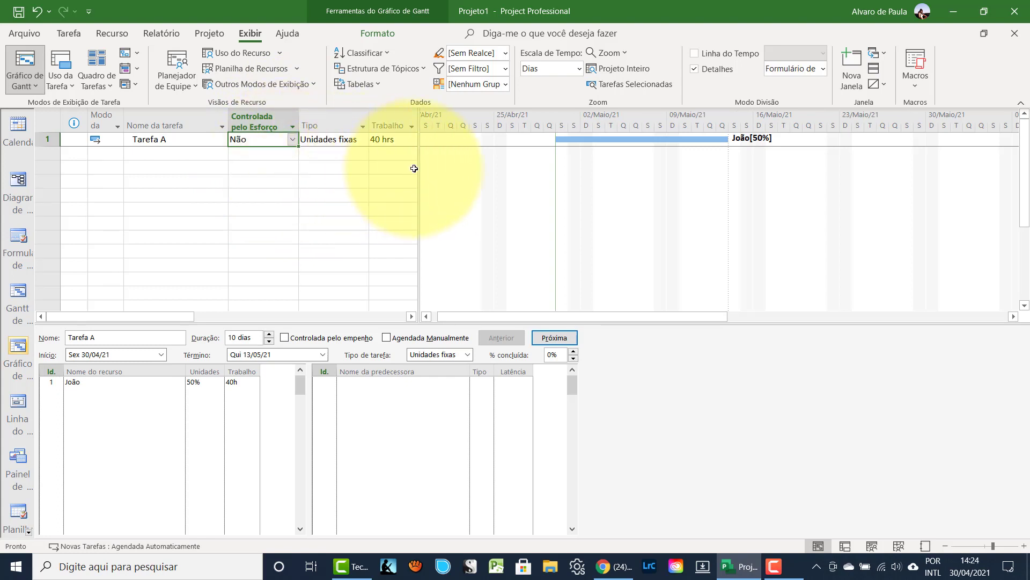
drag(418, 166, 475, 168)
click(190, 139)
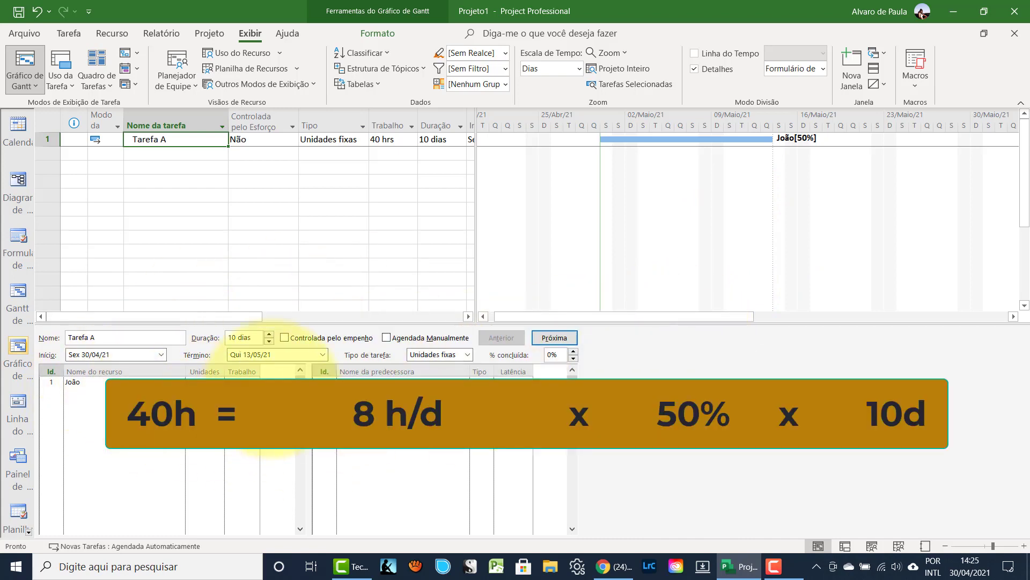
- Replace the task details form with the resource usage view and review the resource's daily work hours on Tarefa A
click(611, 371)
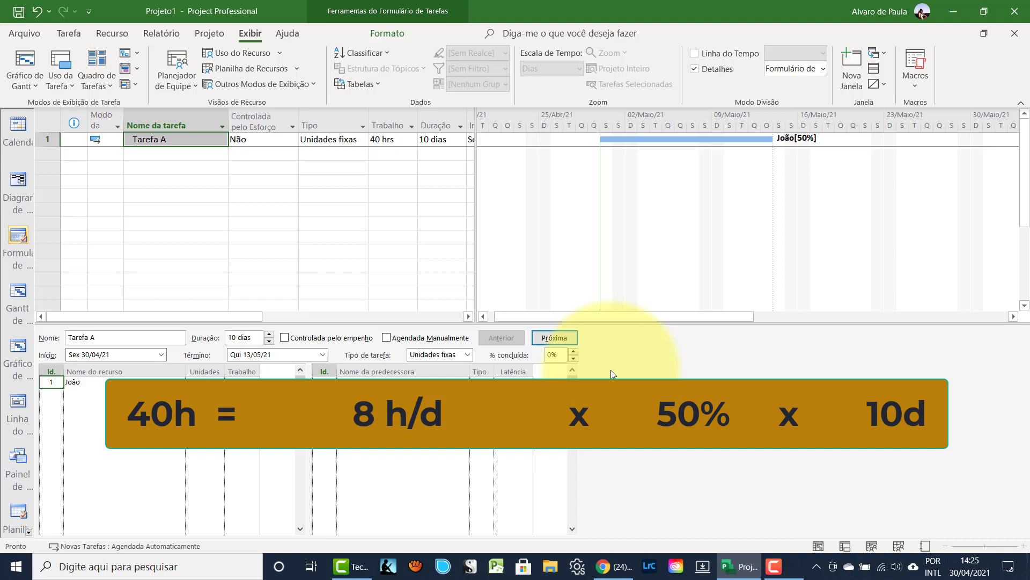
click(28, 533)
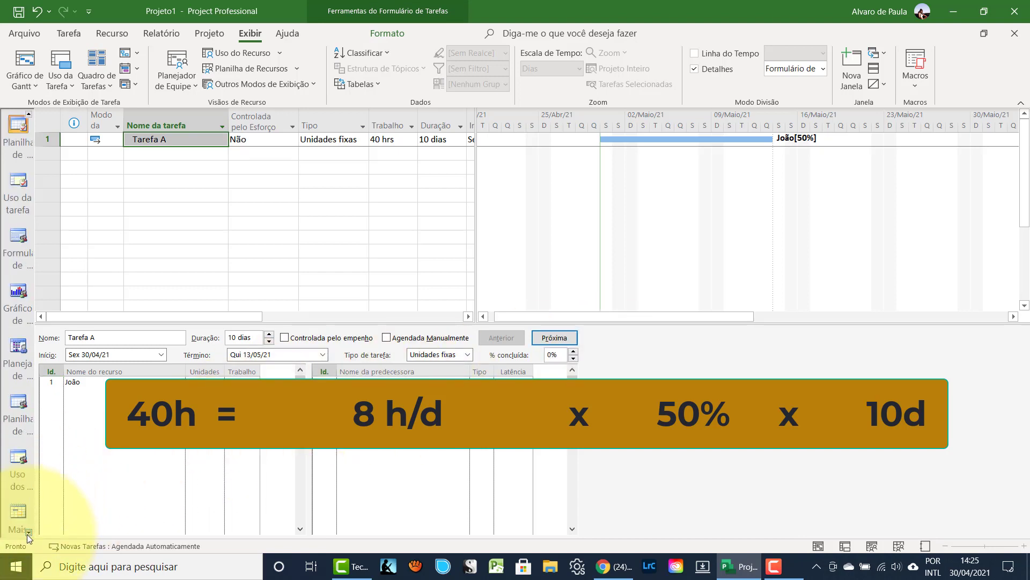
click(28, 533)
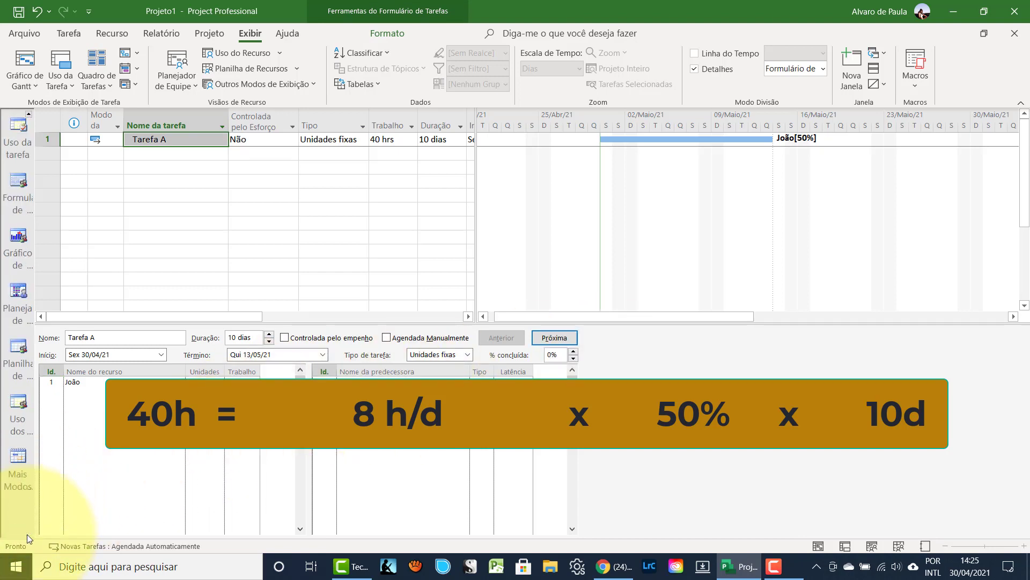
click(17, 402)
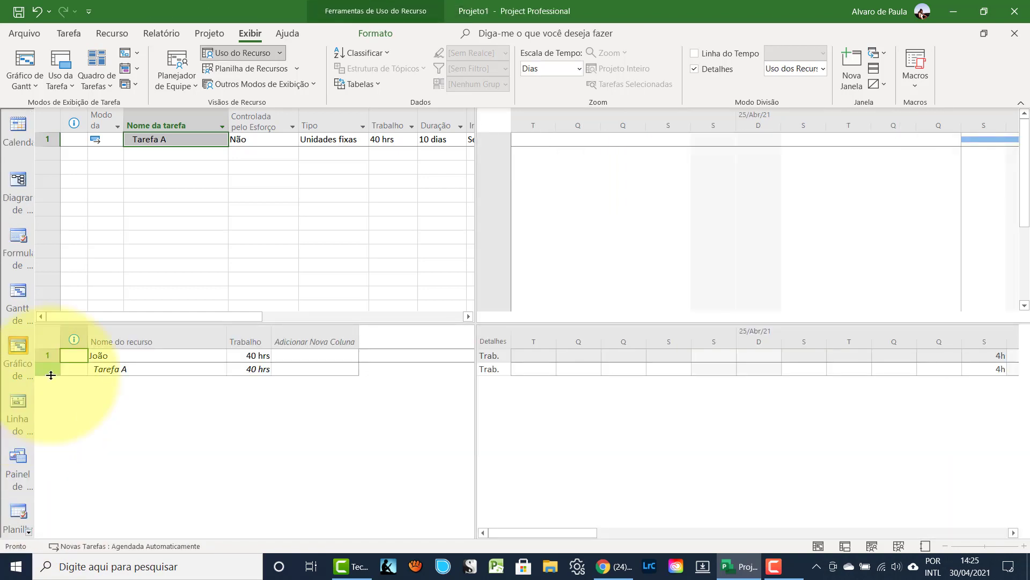
click(97, 354)
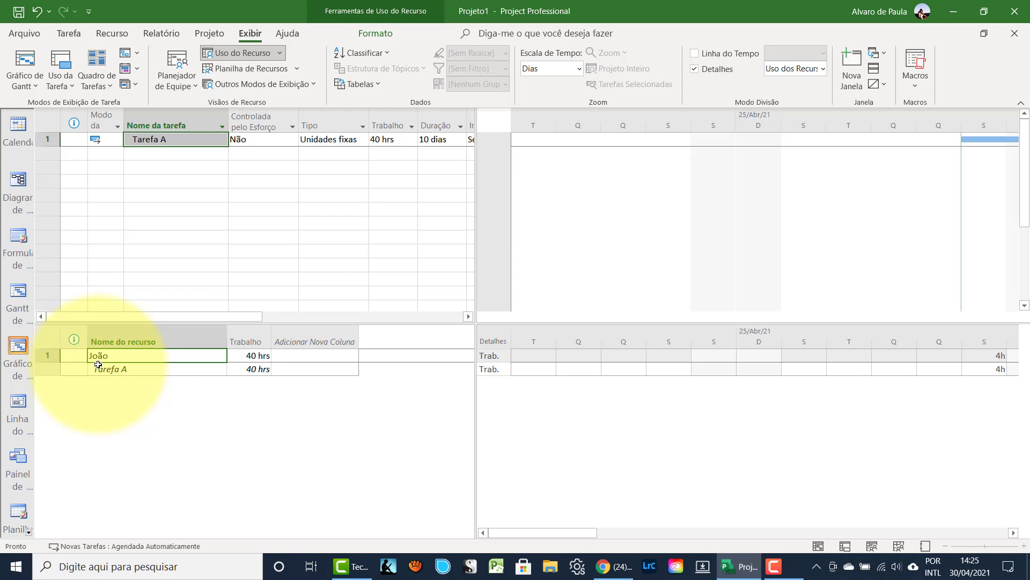
click(100, 370)
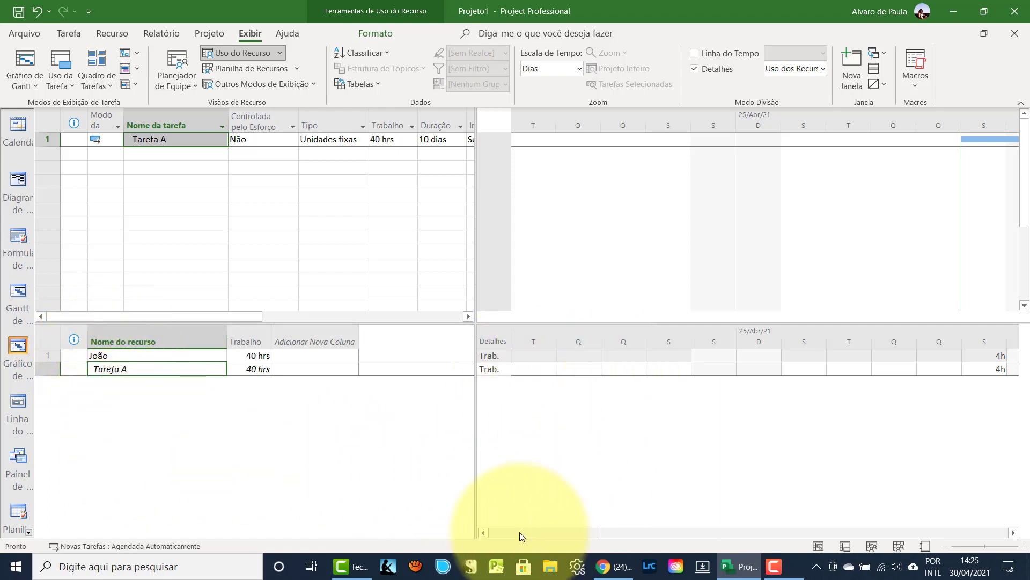
drag(520, 532, 578, 532)
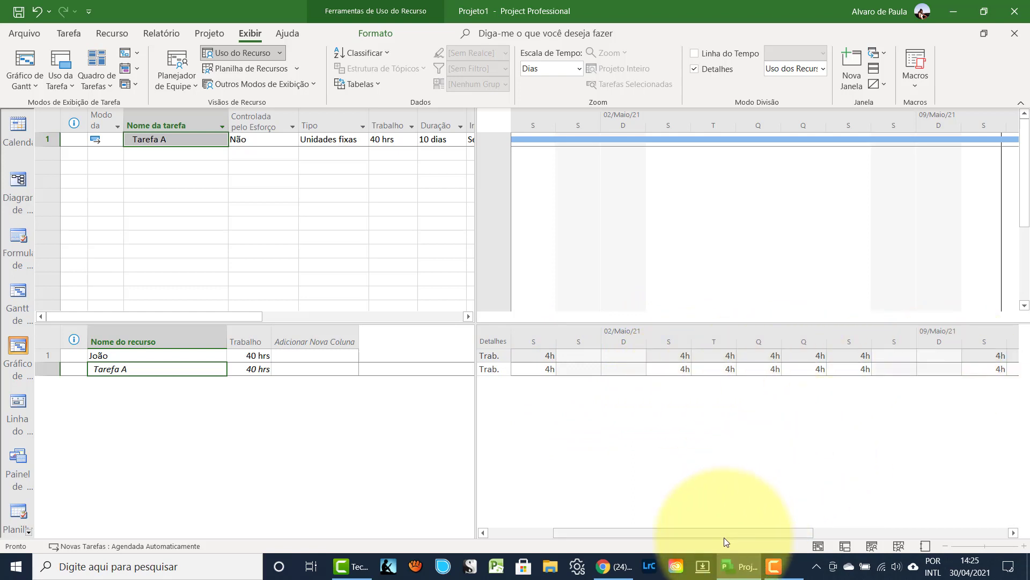
mouse_move(724, 535)
mouse_down()
mouse_move(876, 533)
mouse_move(695, 536)
mouse_move(707, 535)
mouse_up()
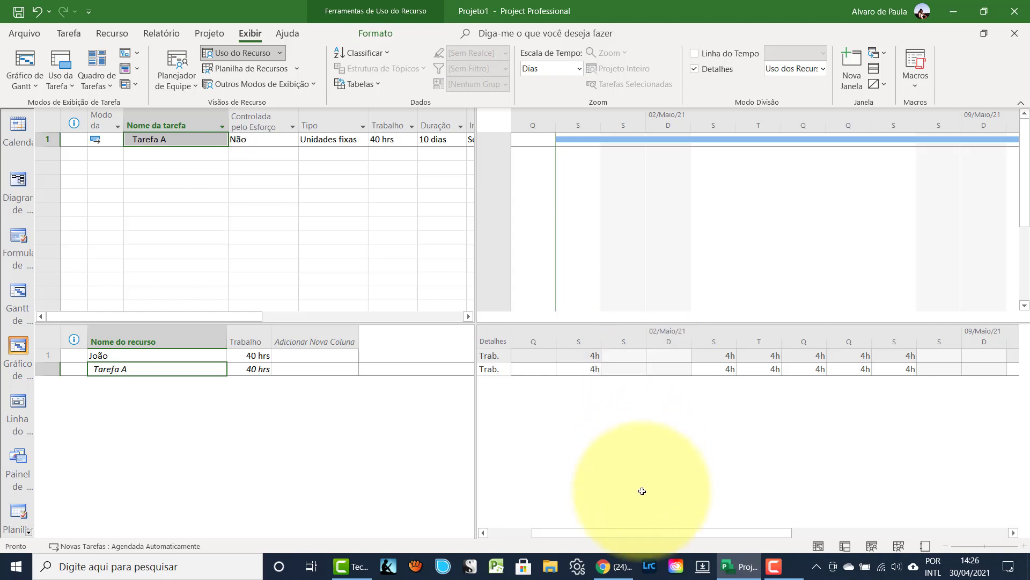
drag(645, 531, 669, 536)
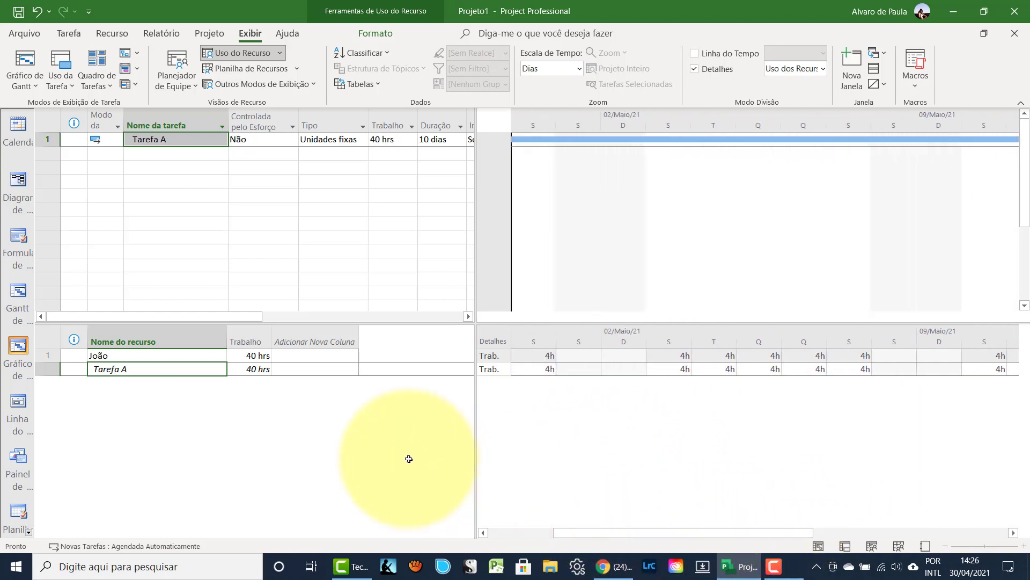
- Insert the Pico column before Trabalho in the resource usage table and check Tarefa A's peak units against its daily hours
click(241, 333)
right_click(240, 332)
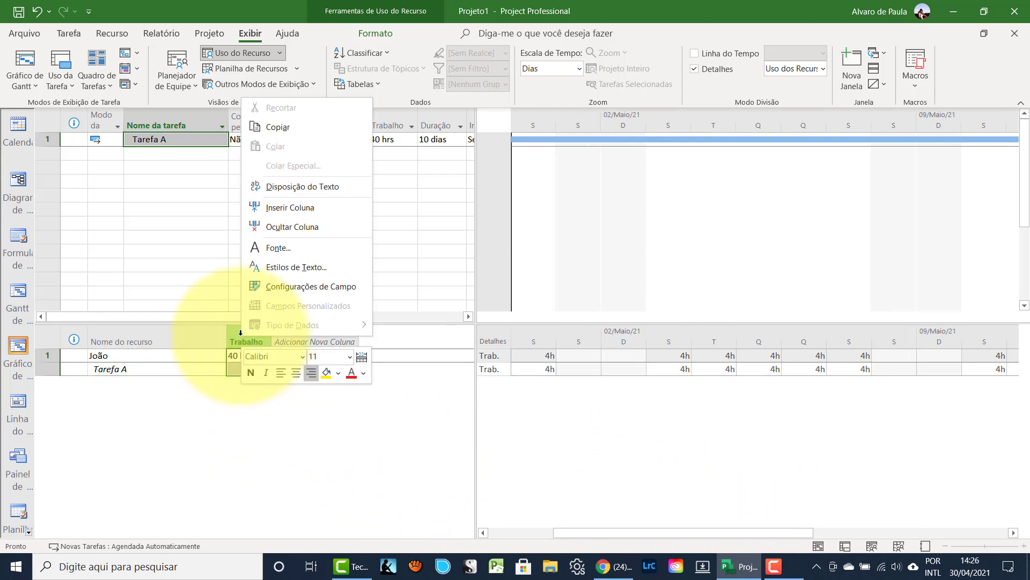
click(270, 207)
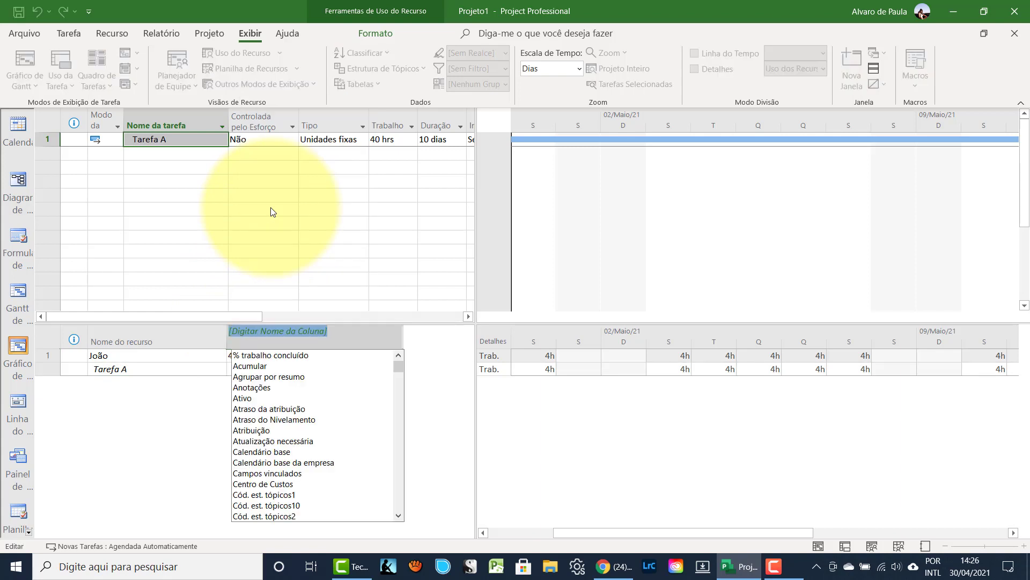
text(pico)
key(Return)
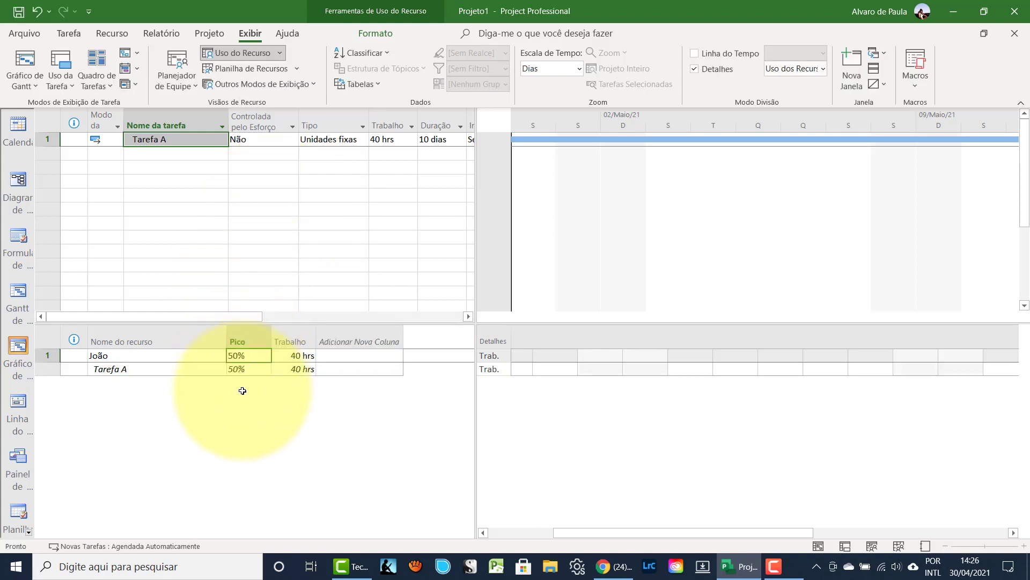
click(175, 372)
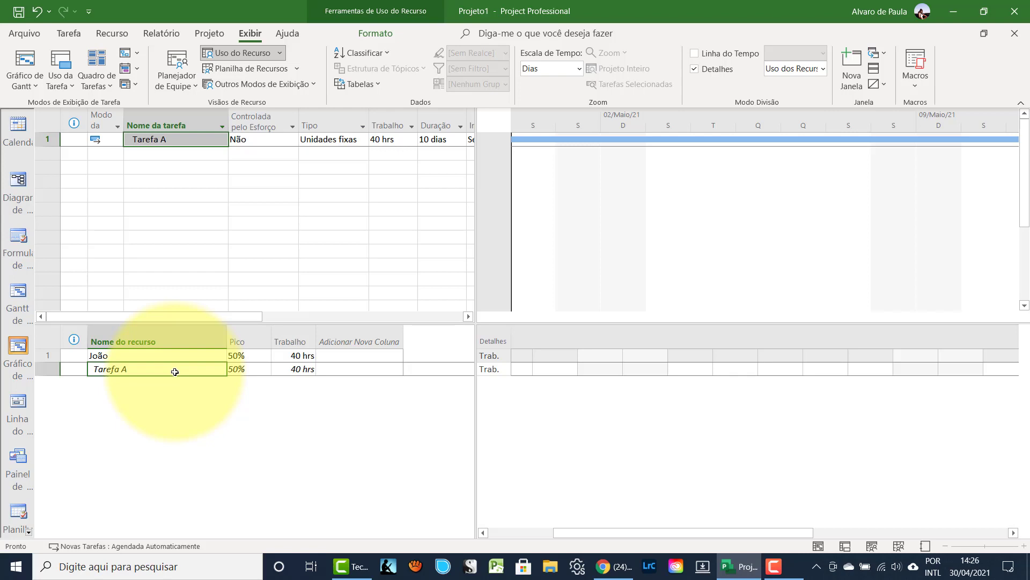
drag(575, 532, 620, 533)
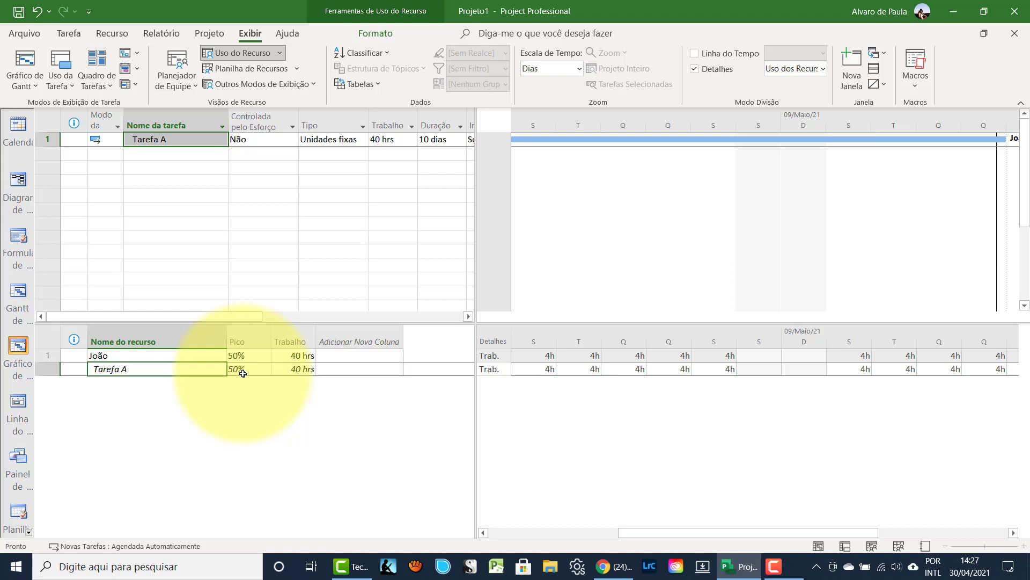
- Test a 5-day duration on the fixed-units Tarefa A against its resource usage, and undo the duration change
click(308, 139)
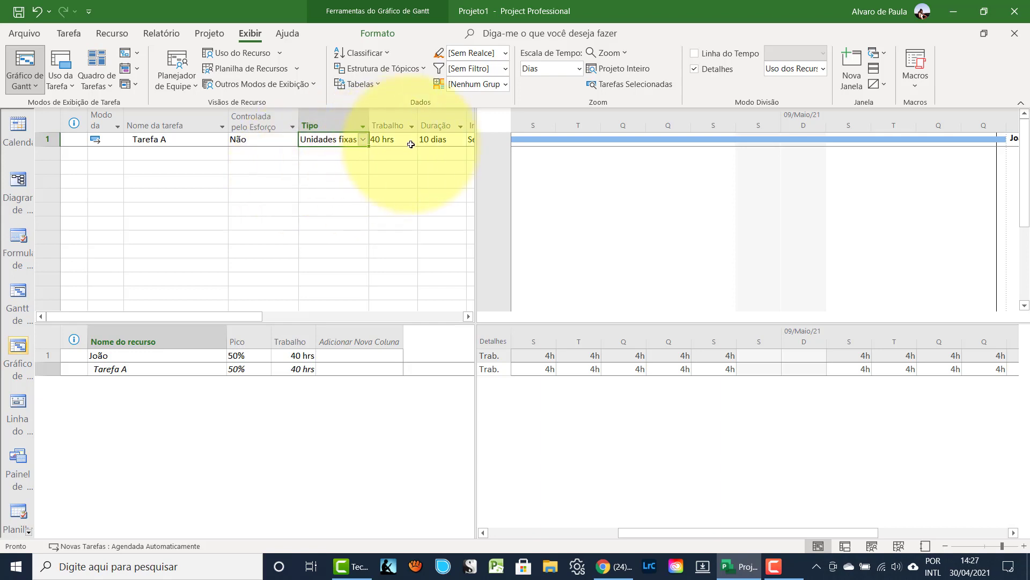
click(432, 139)
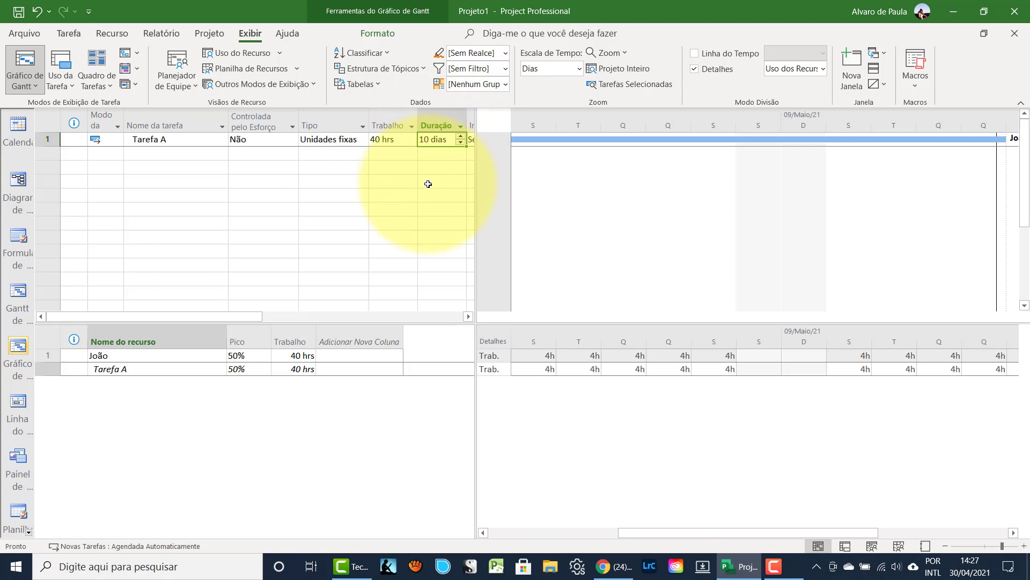
text(5)
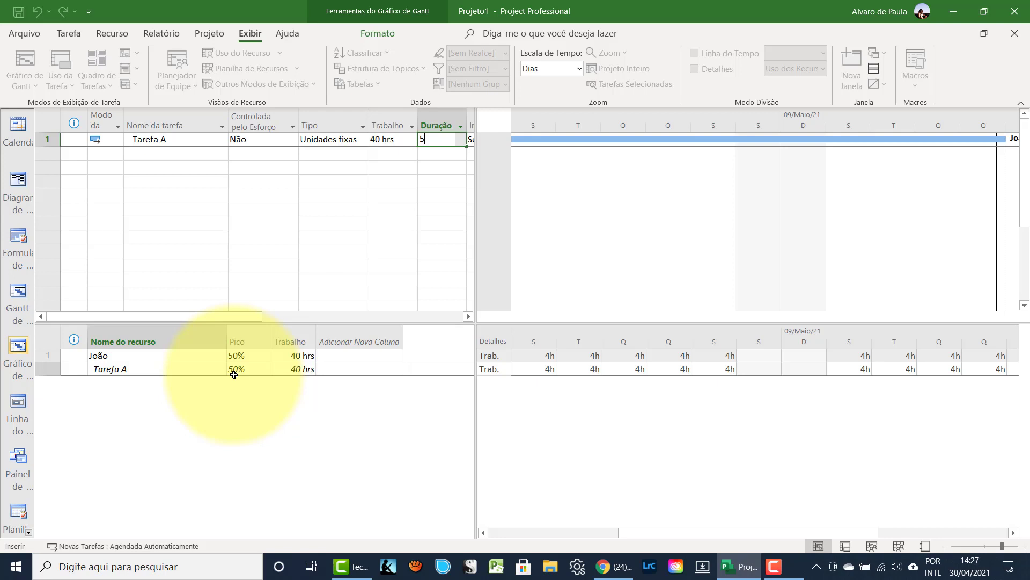
click(373, 136)
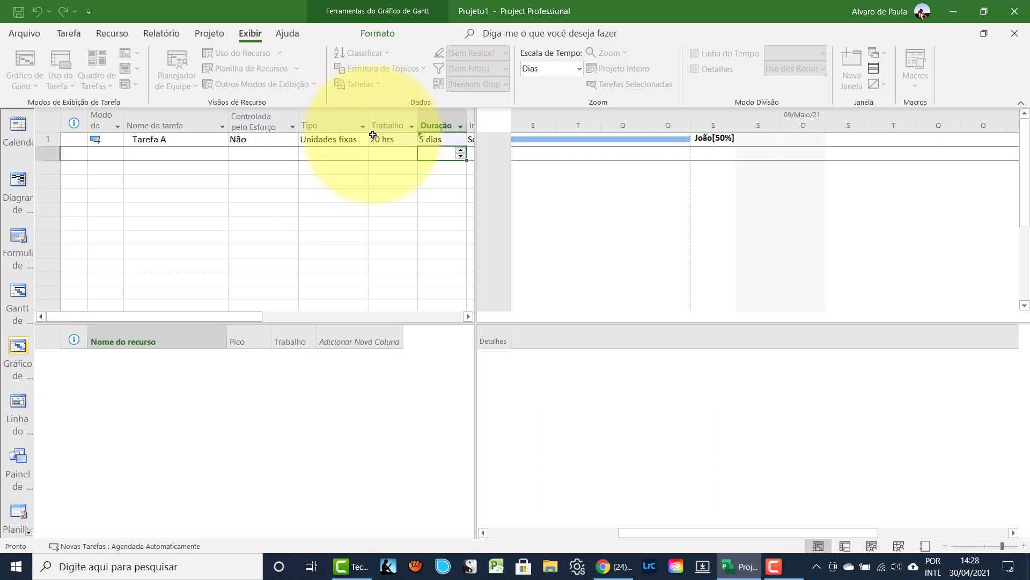
click(194, 139)
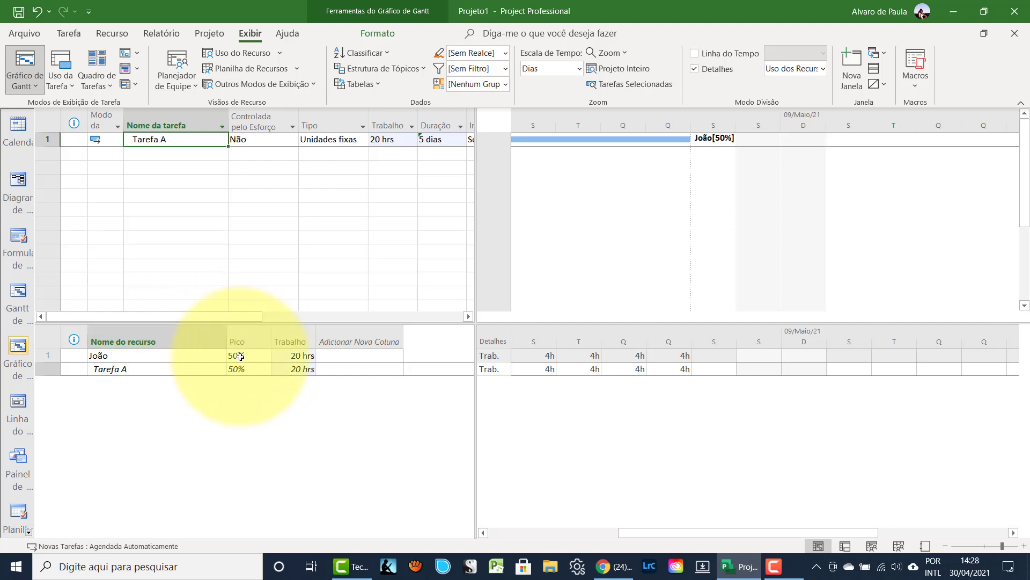
click(37, 12)
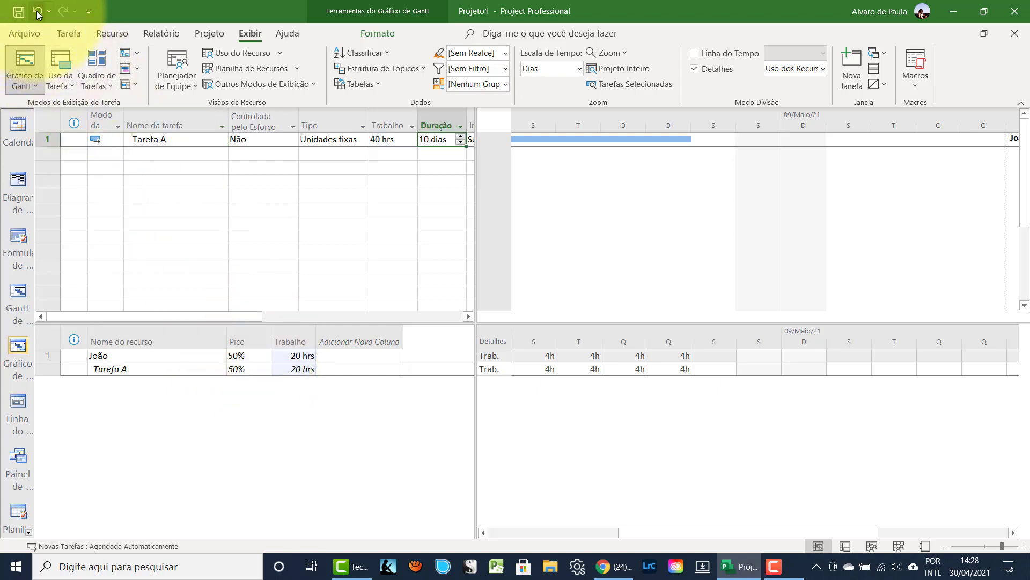
click(36, 13)
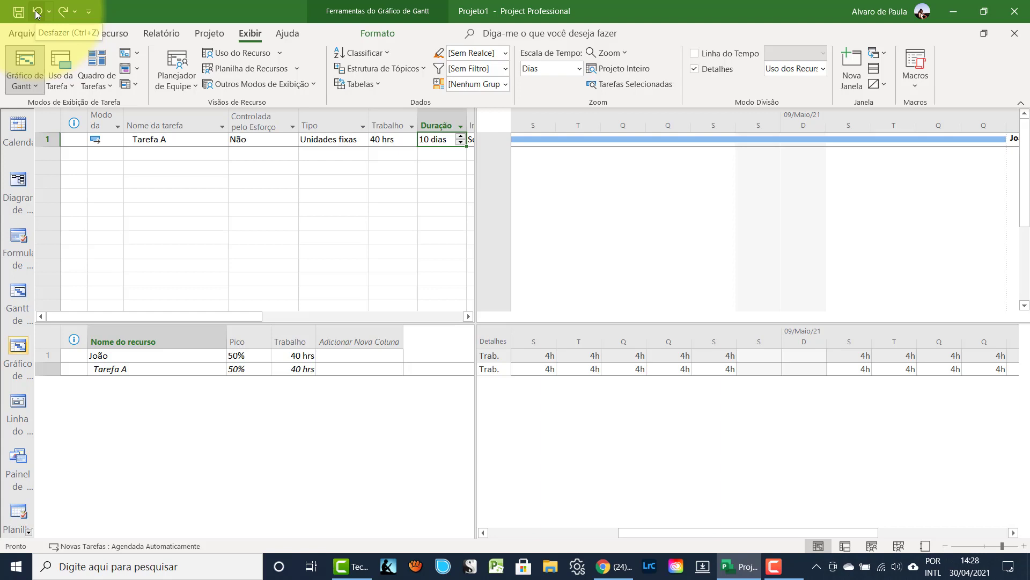
- Test 20 hours of work on the fixed-units Tarefa A against its daily resource hours, and undo the work change
click(375, 139)
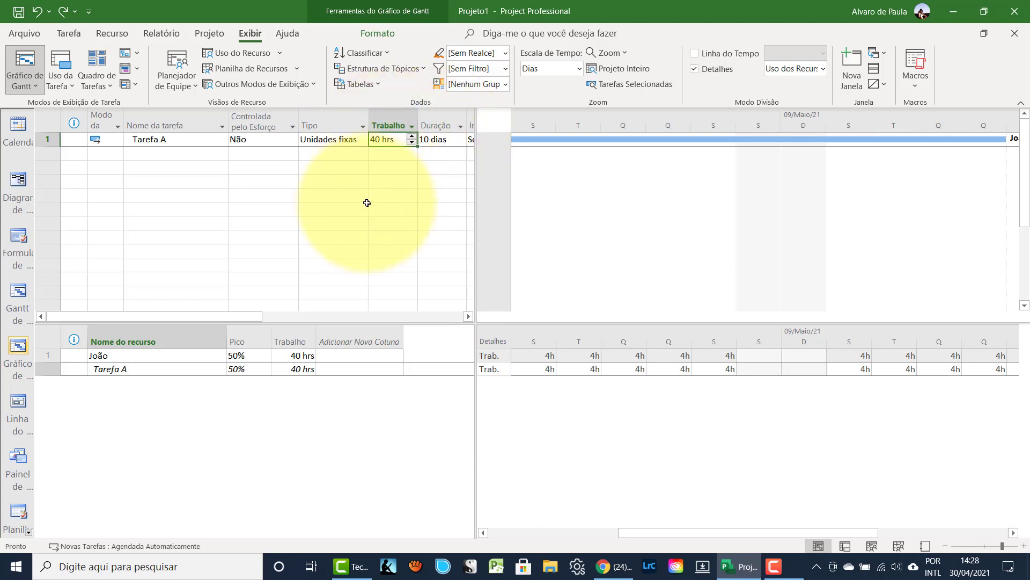
text(20)
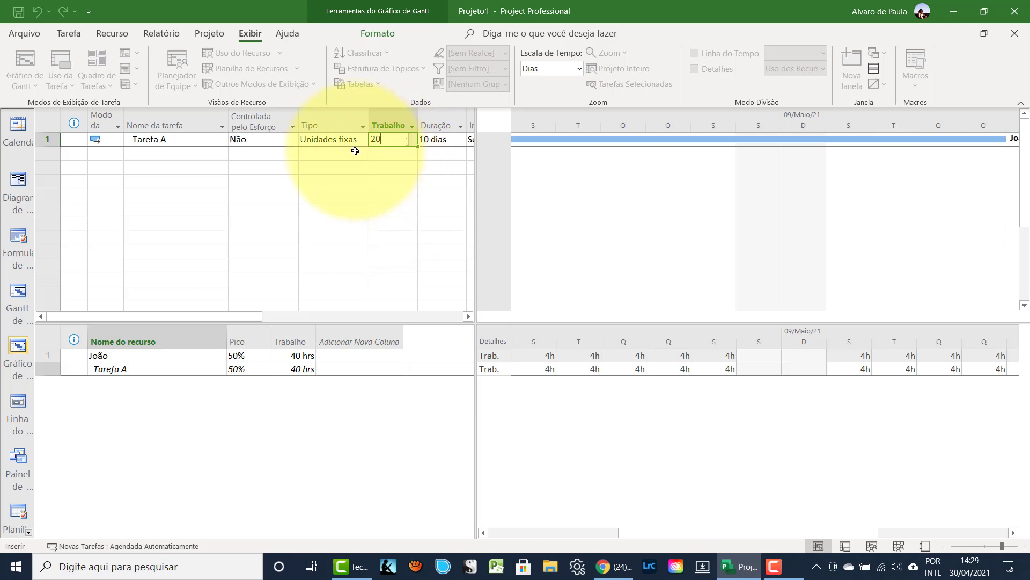
key(Return)
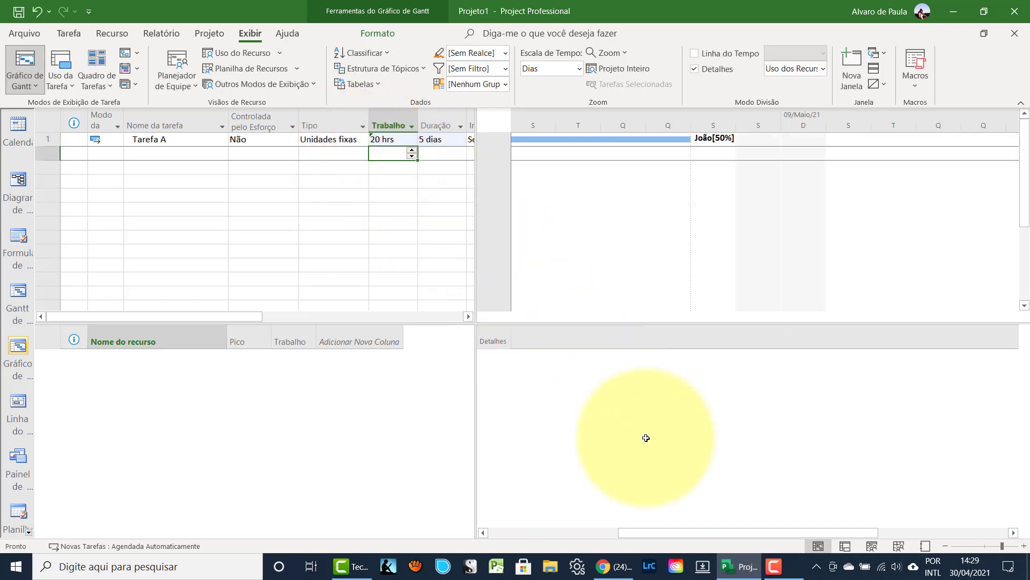
drag(703, 533, 610, 527)
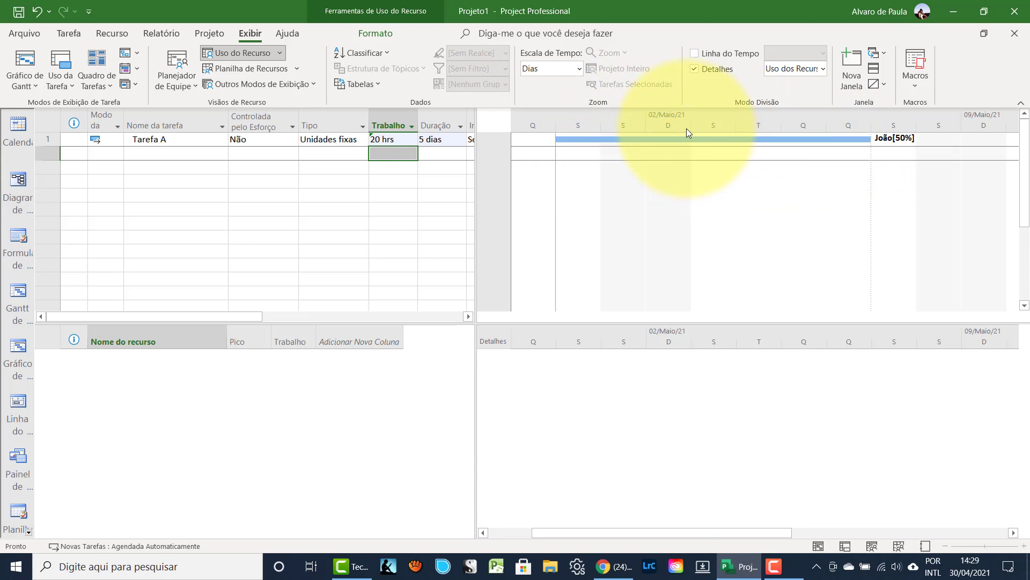
click(394, 140)
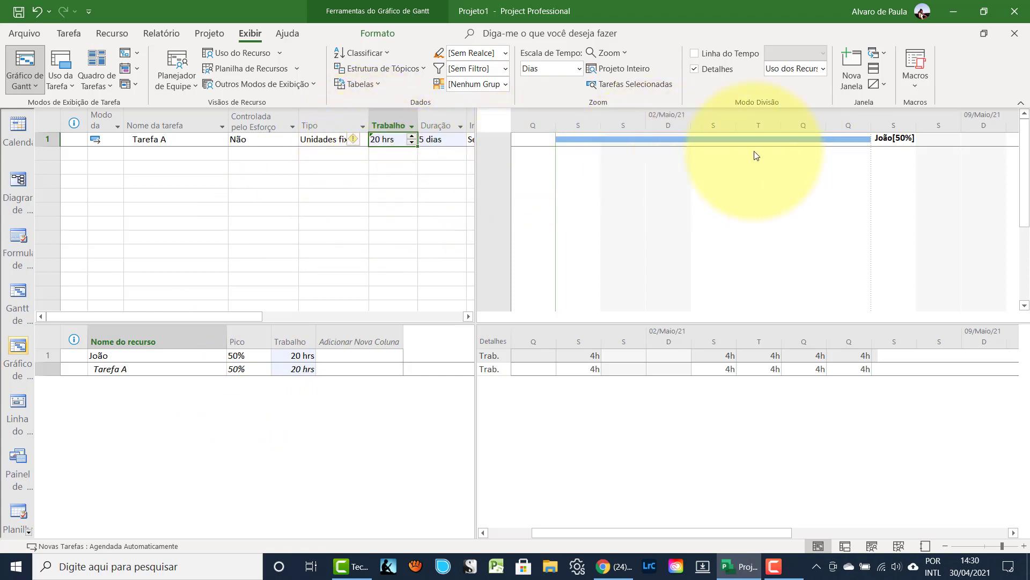
click(36, 12)
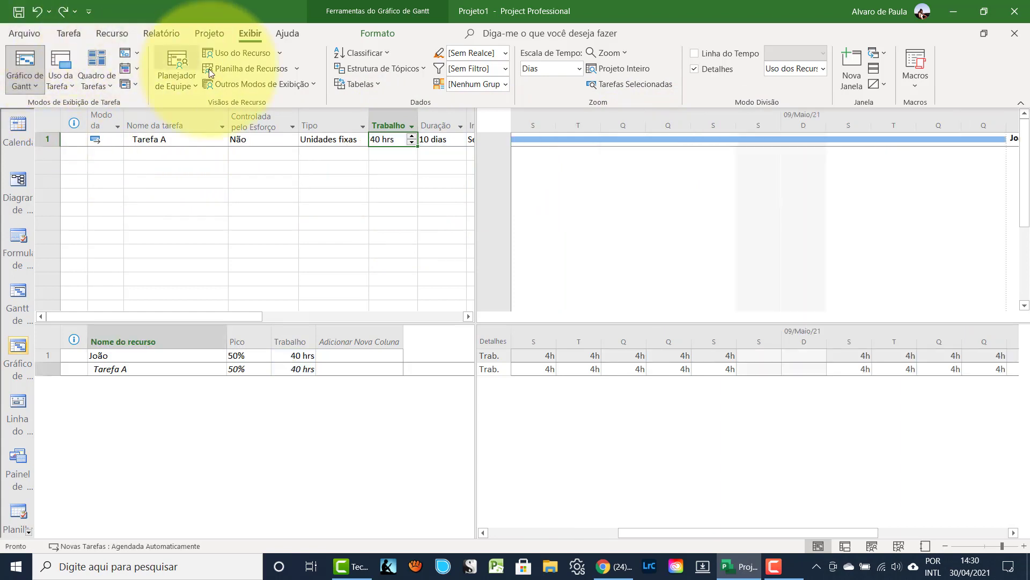
- Change Tarefa A's task type to Trabalho fixo and select the task to show its resource usage
click(675, 531)
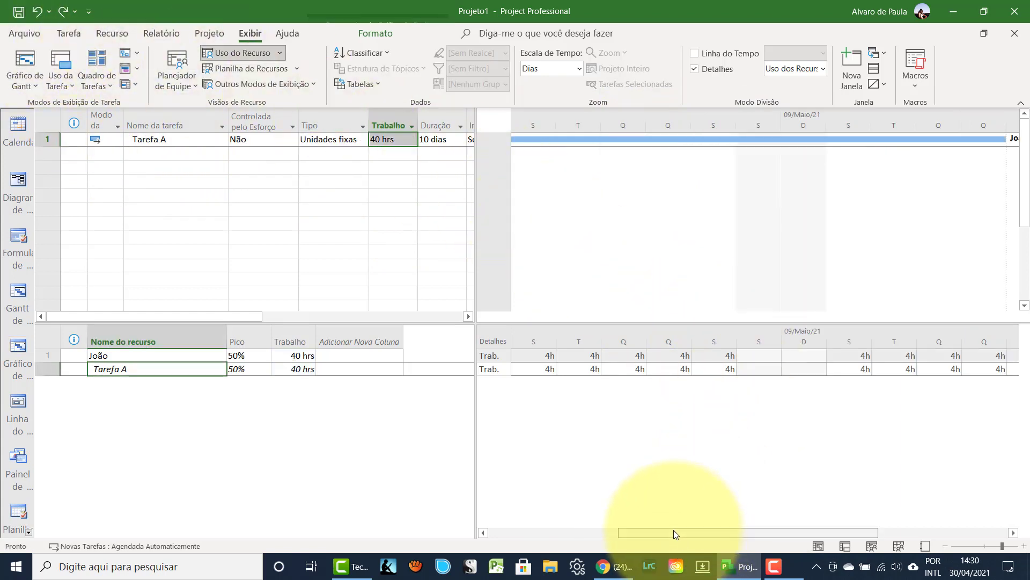
drag(674, 530, 614, 531)
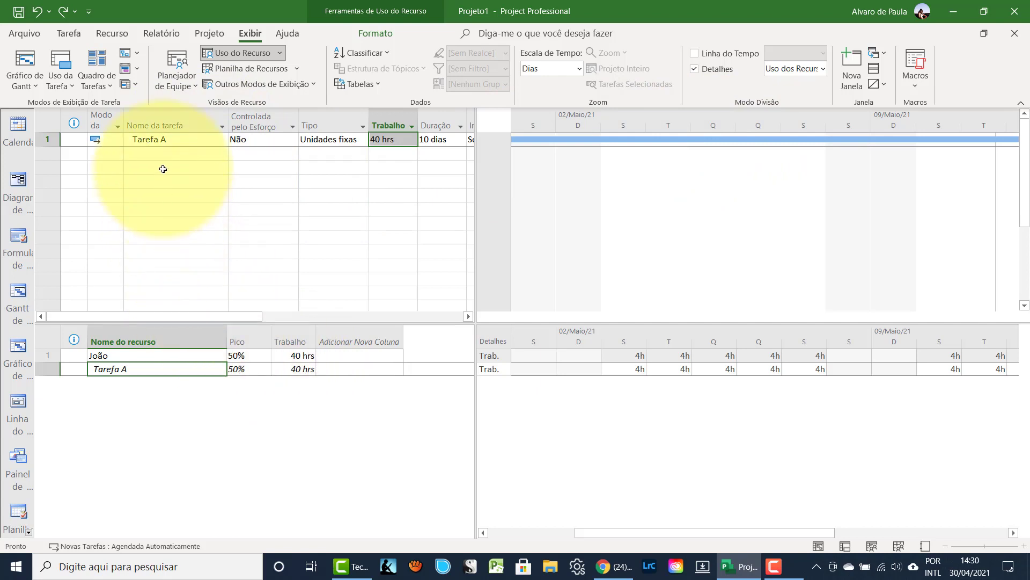
click(154, 140)
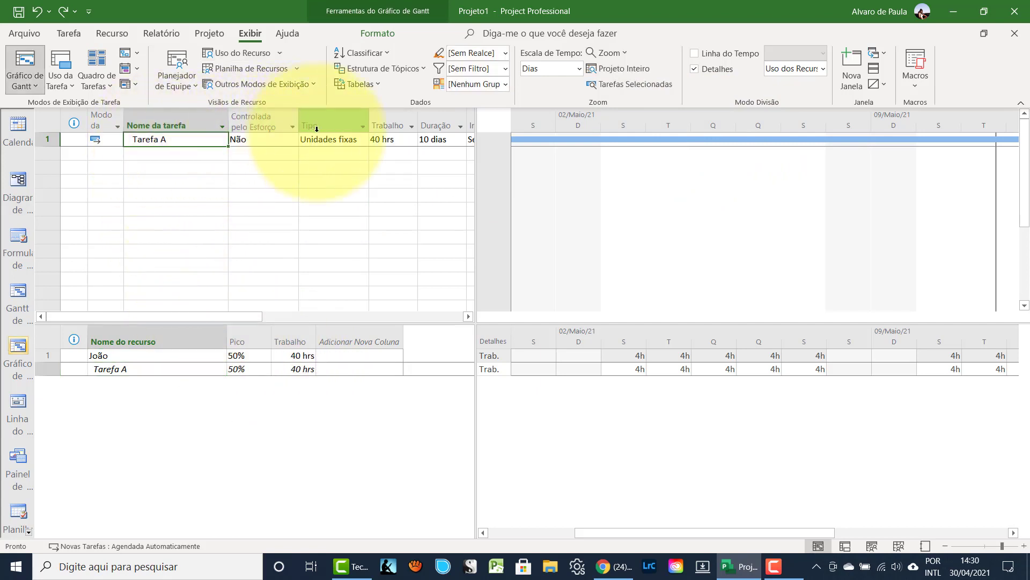
click(338, 140)
click(363, 140)
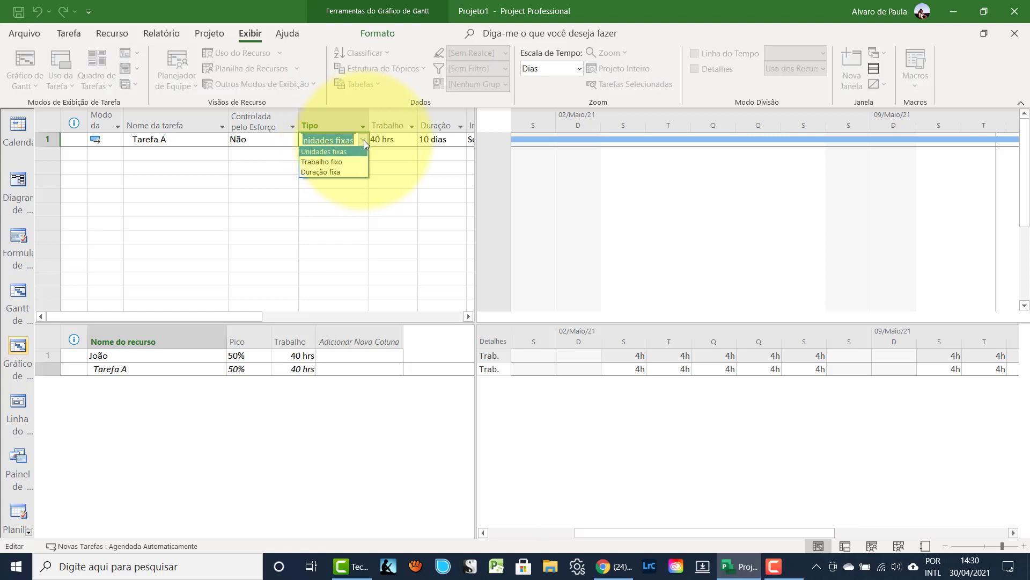
click(334, 162)
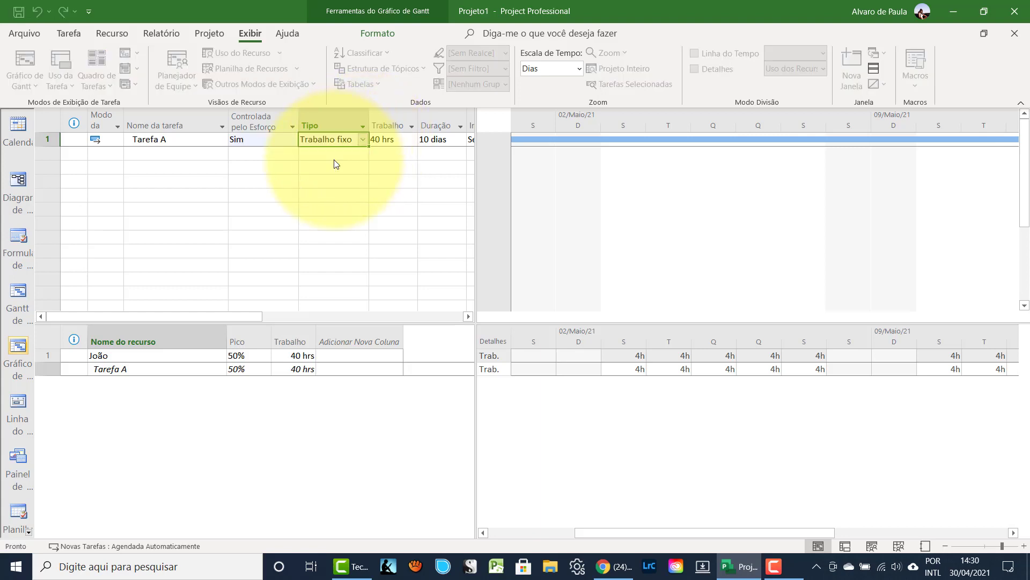
click(159, 140)
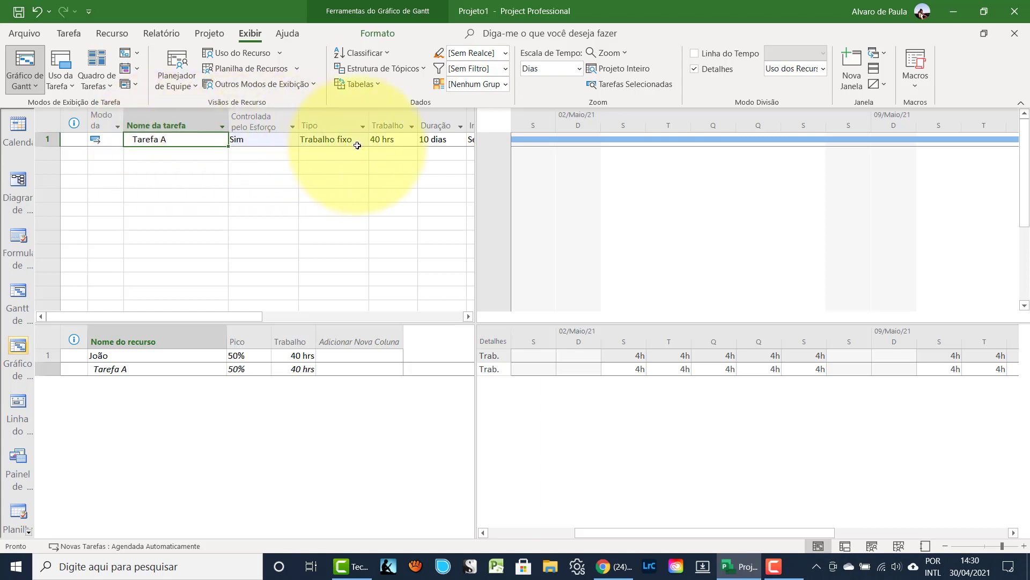
- Test a 5-day duration on Tarefa A under Trabalho fixo, checking peak units and daily hours, and undo it
click(374, 139)
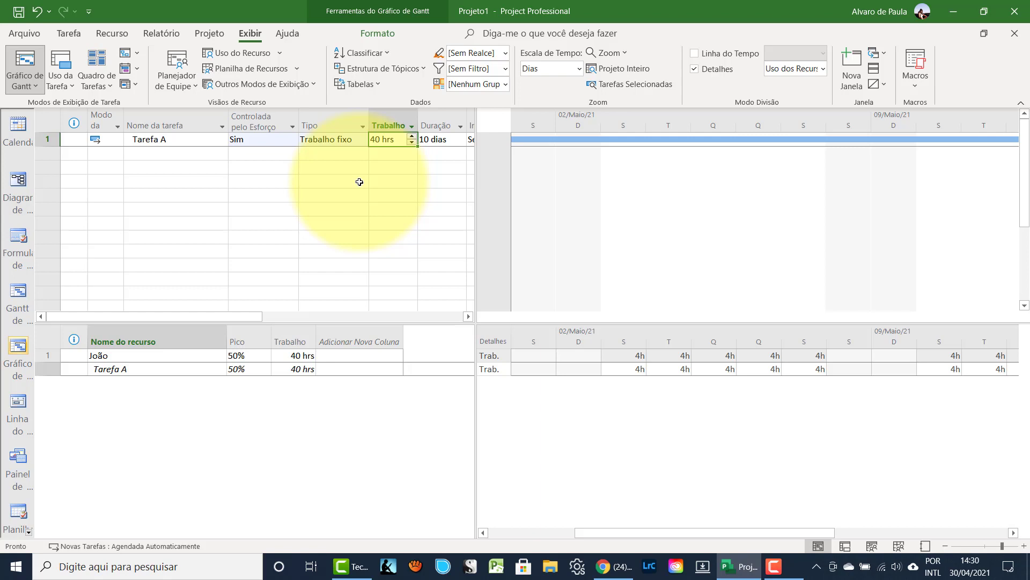
click(424, 140)
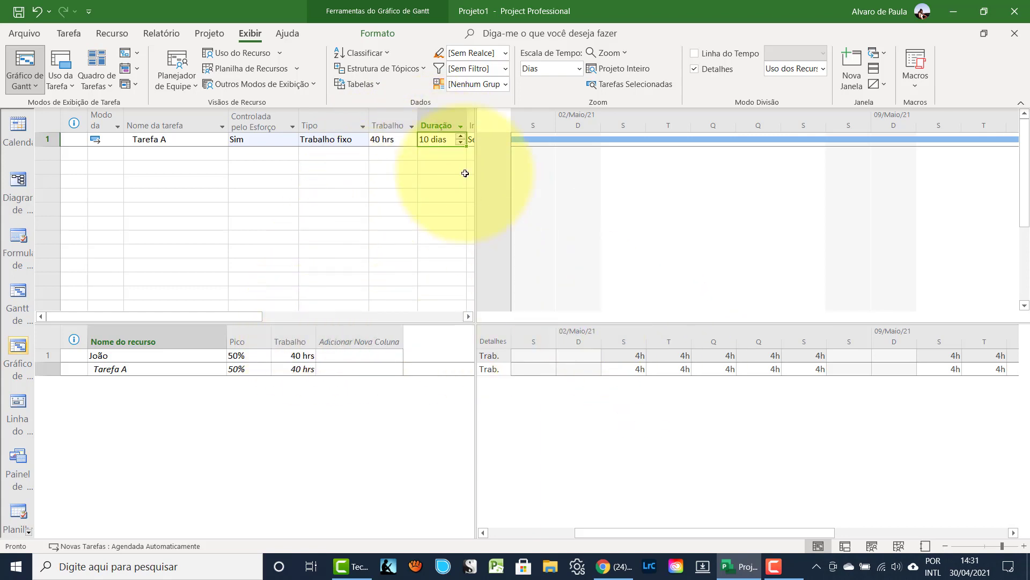
text(5)
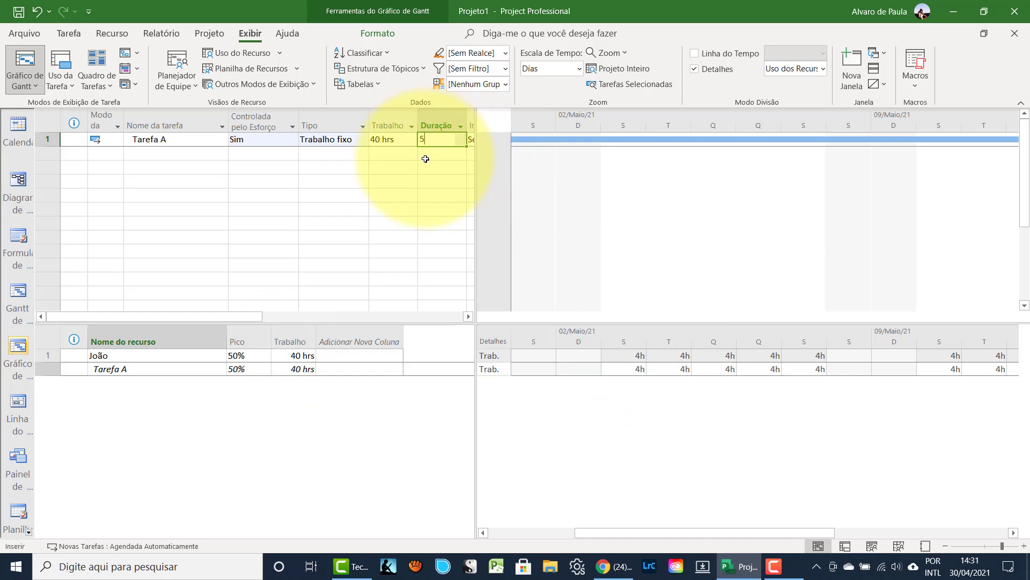
key(Return)
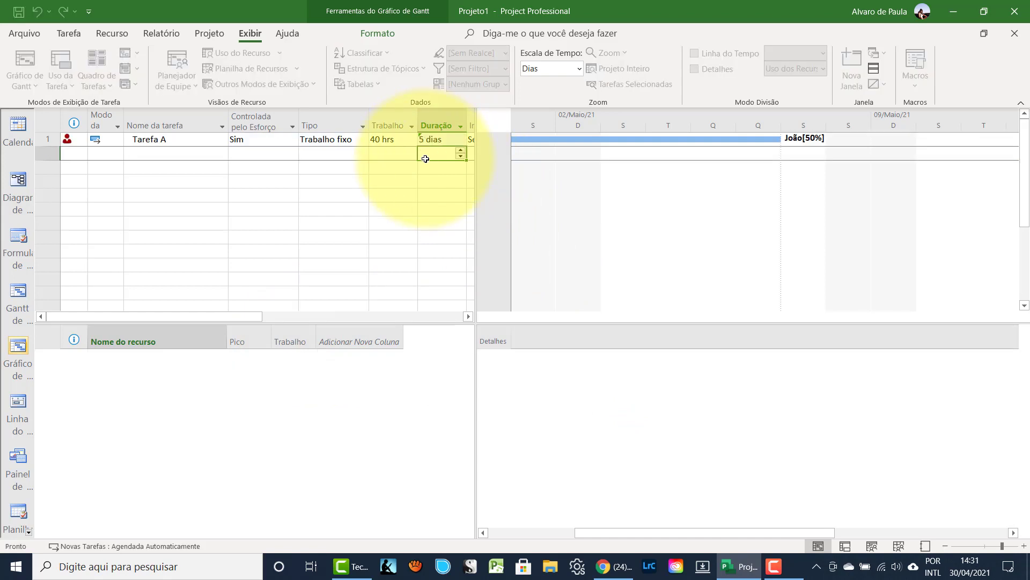
click(213, 142)
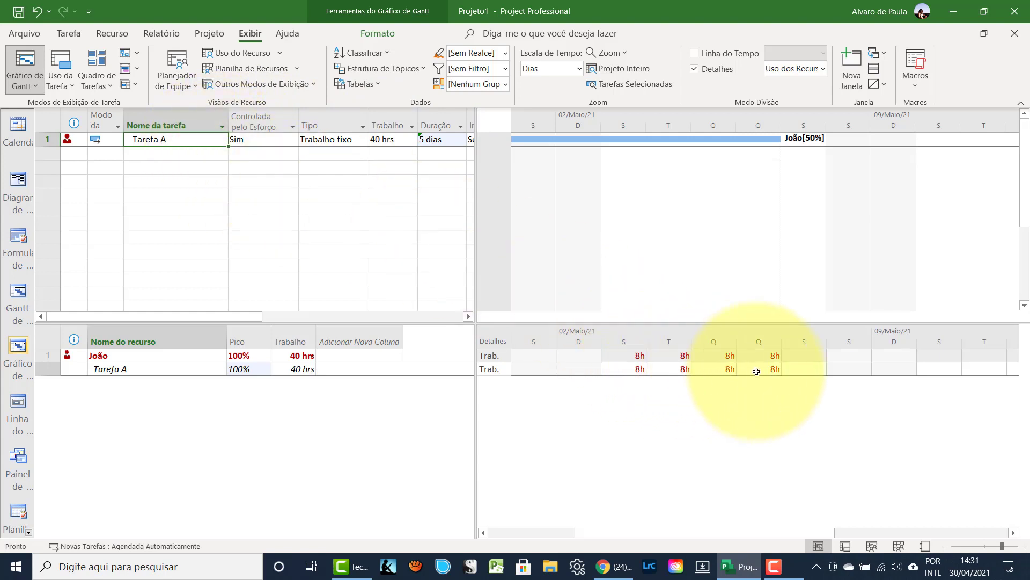
drag(698, 532, 581, 537)
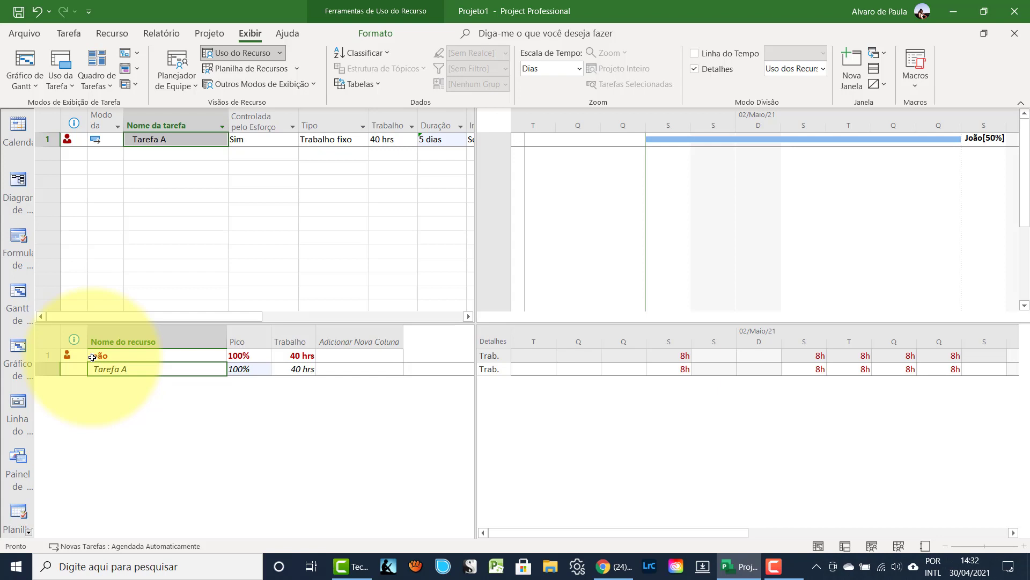
click(37, 11)
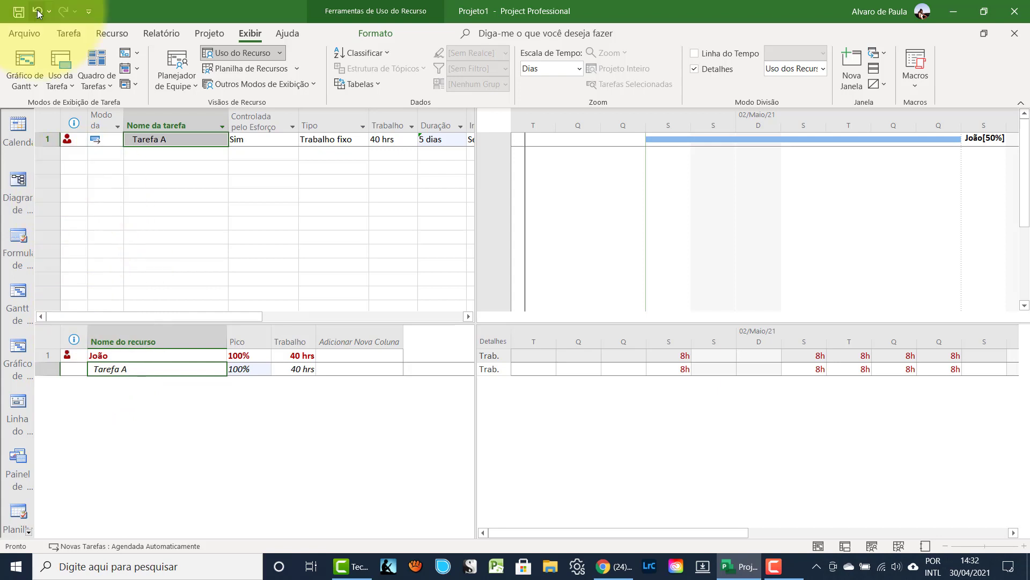
- Change Tarefa A's task type to Duração fixa and bring its daily resource hours into view
click(314, 141)
click(363, 139)
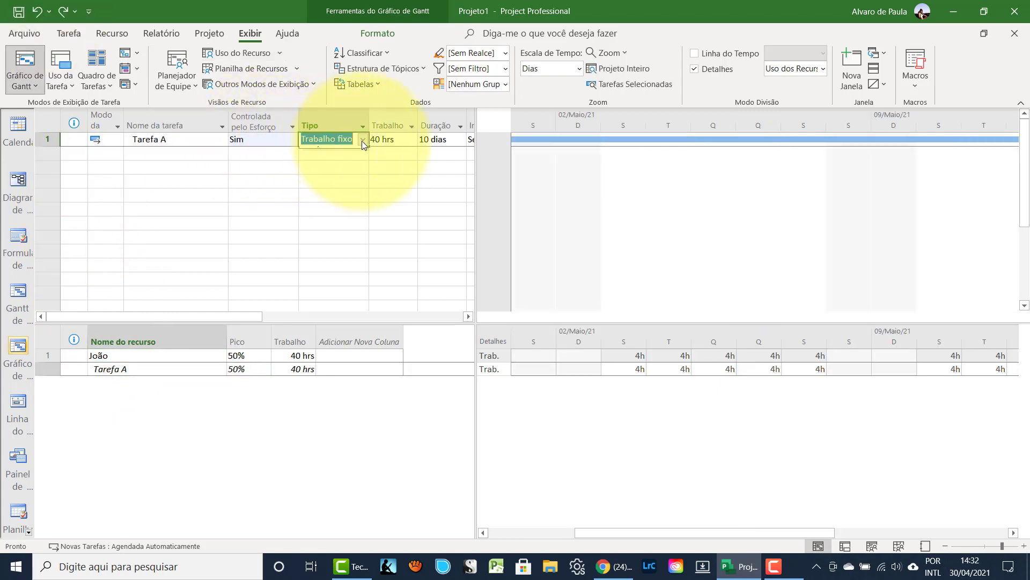
click(336, 171)
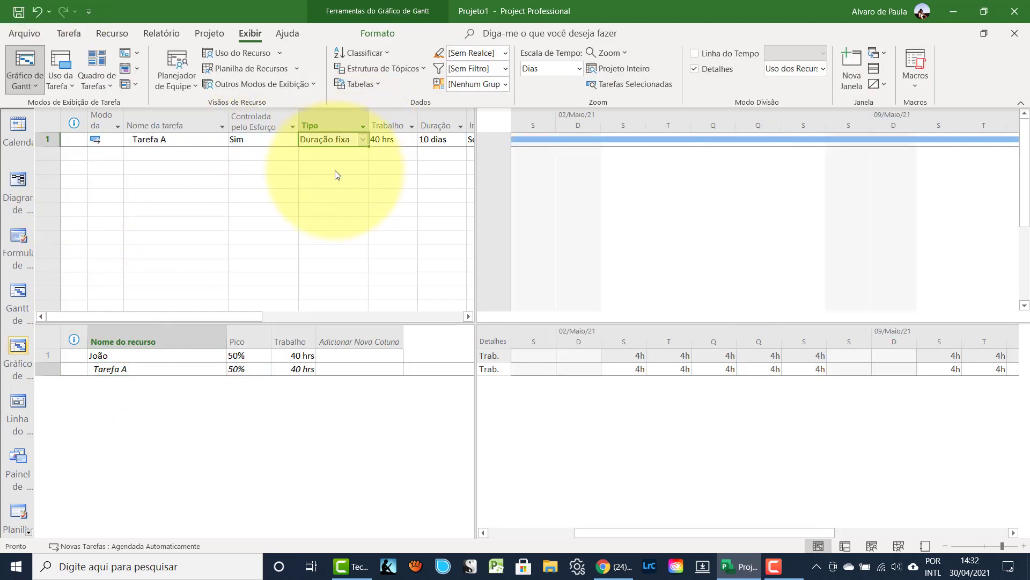
click(188, 140)
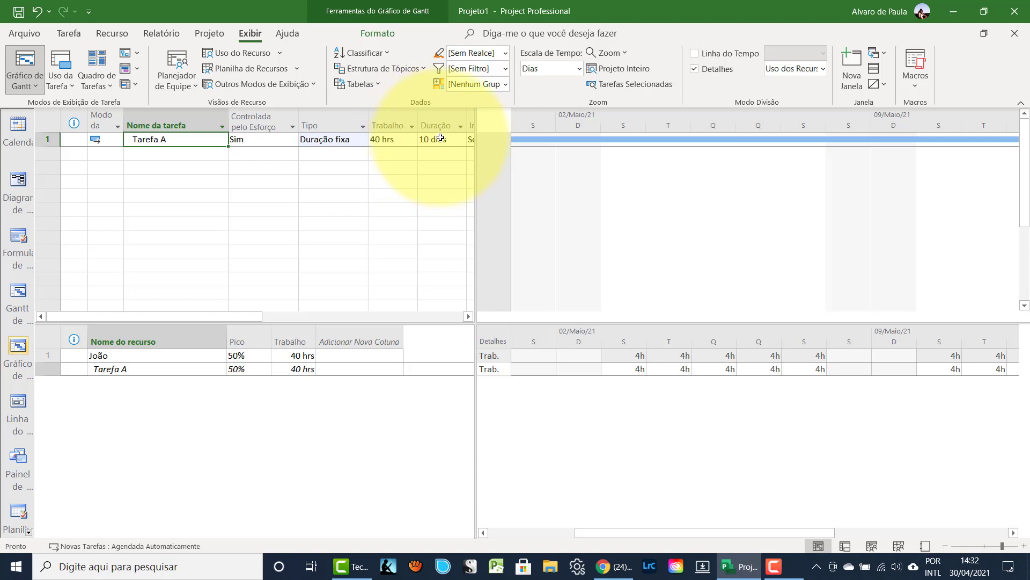
mouse_move(636, 533)
mouse_down()
mouse_move(610, 532)
mouse_move(687, 521)
mouse_move(619, 526)
mouse_up()
- Test 80 hours of work on Tarefa A under Duração fixa, checking the resource's peak units, and undo it
click(305, 140)
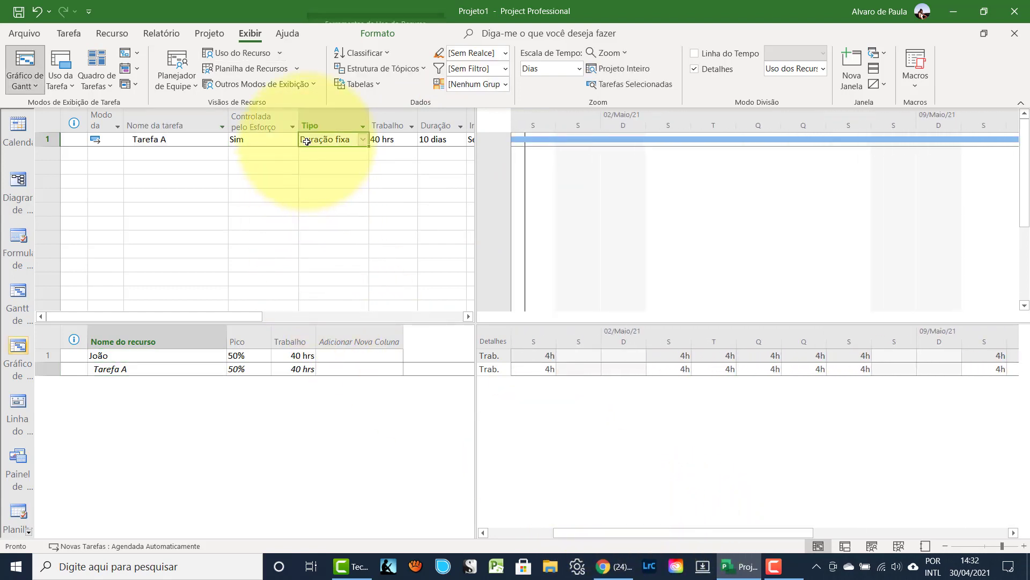
click(383, 140)
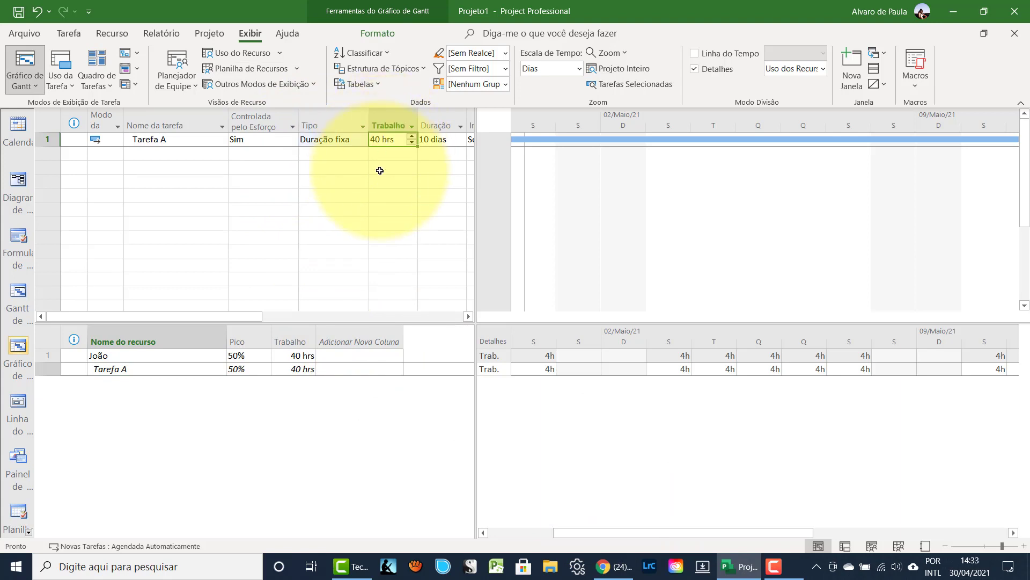
text(80)
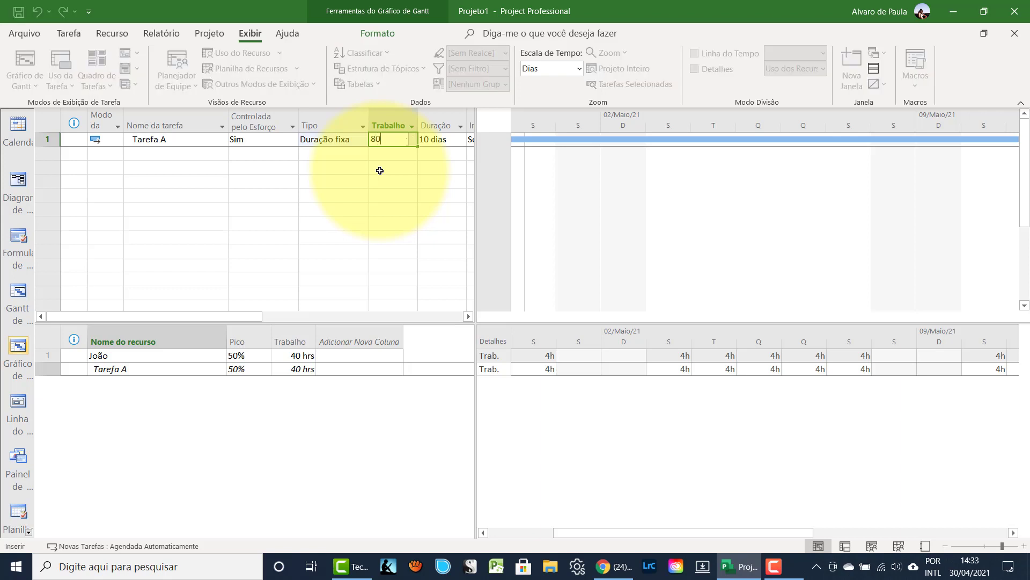
key(Return)
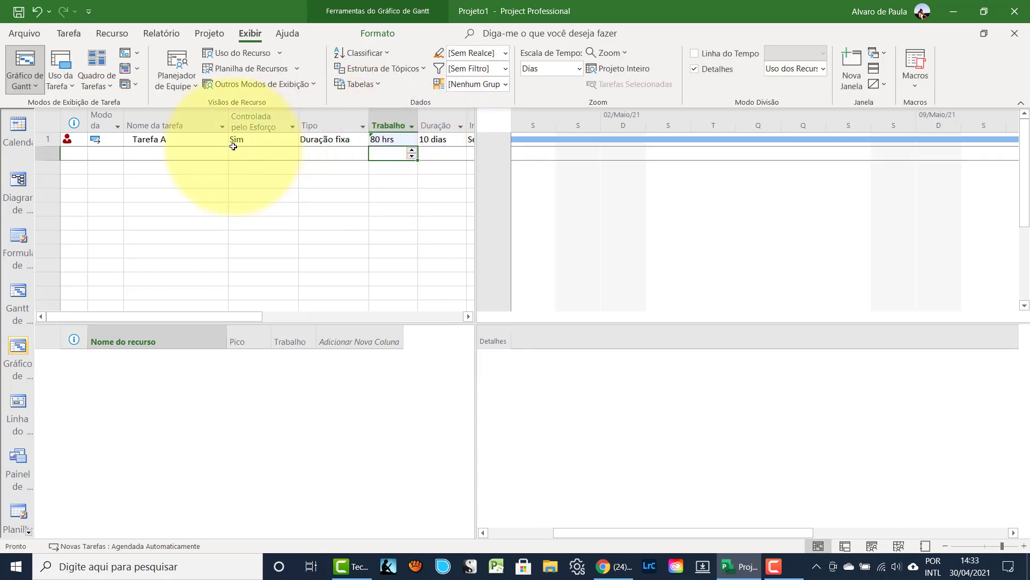
click(197, 139)
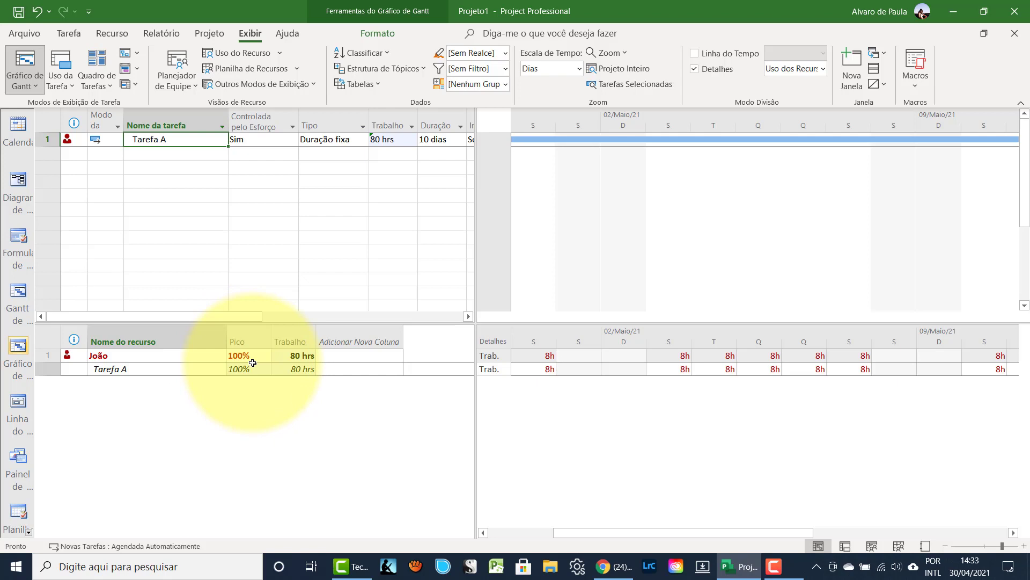
click(37, 12)
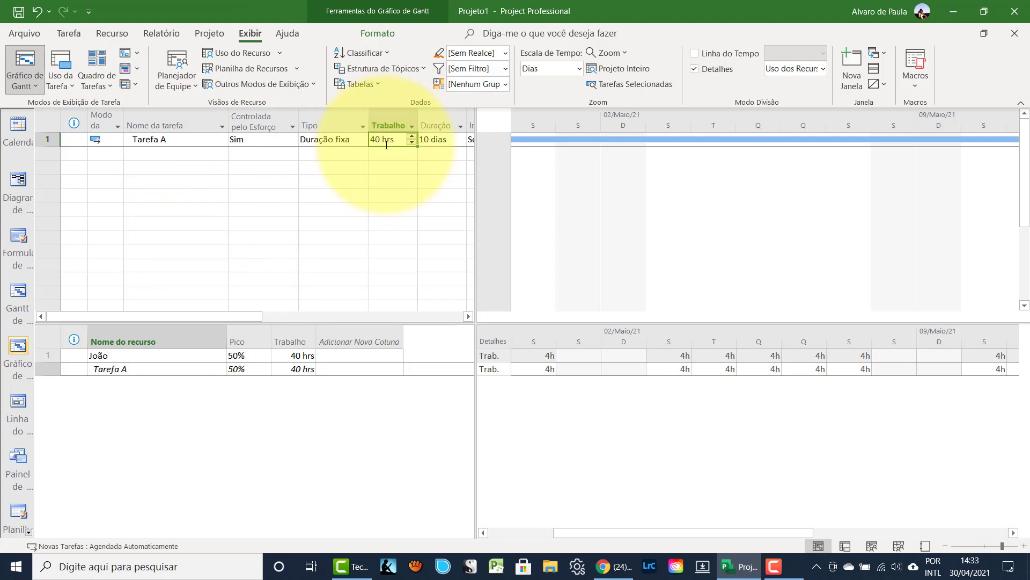
- Test 20 hours of work on Tarefa A under Duração fixa, checking the resource's peak units and daily hours
text(20)
key(Return)
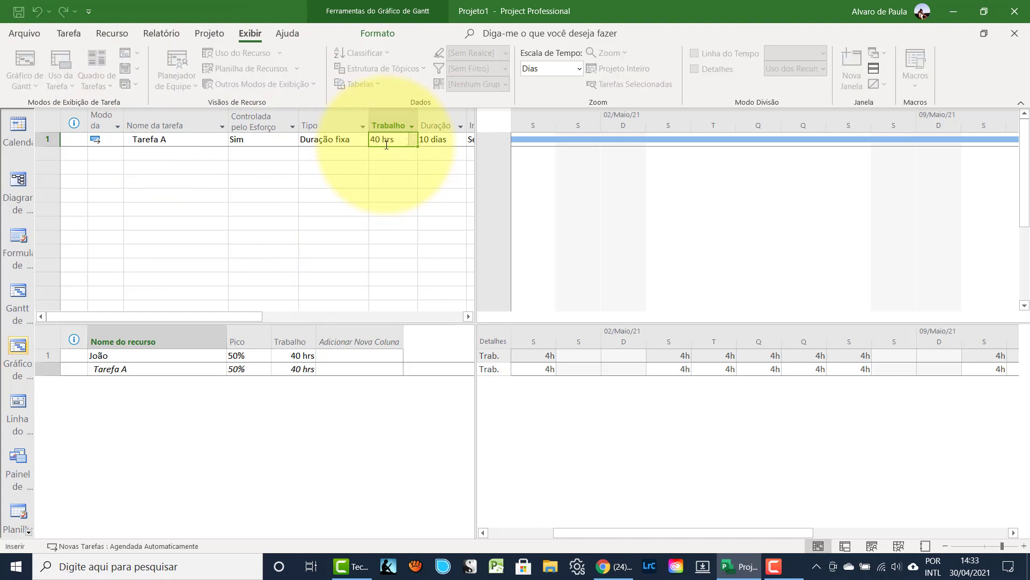
click(185, 138)
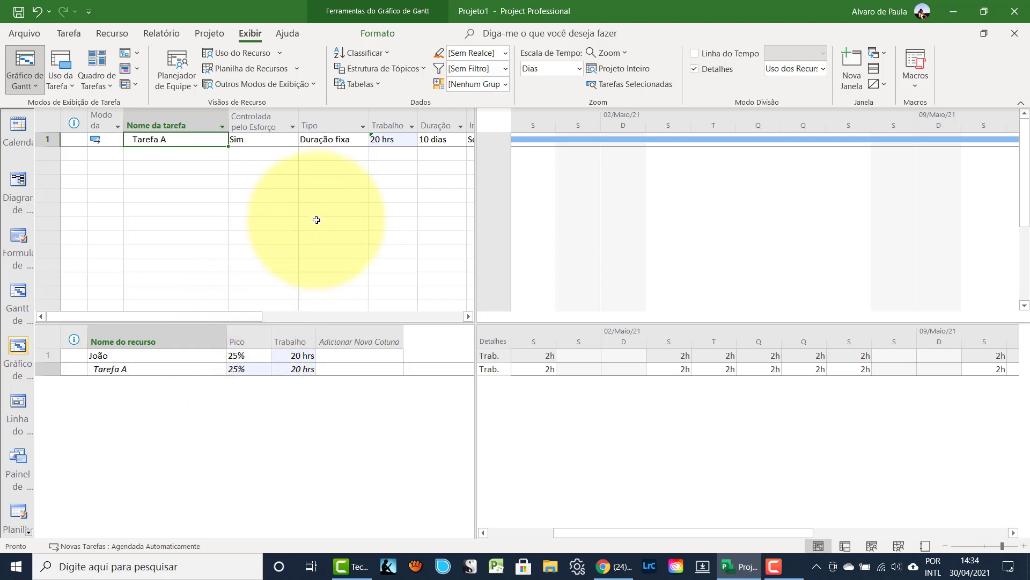
- Change Tarefa A's task type to Unidades fixas and select its effort-driven setting
click(353, 141)
click(362, 140)
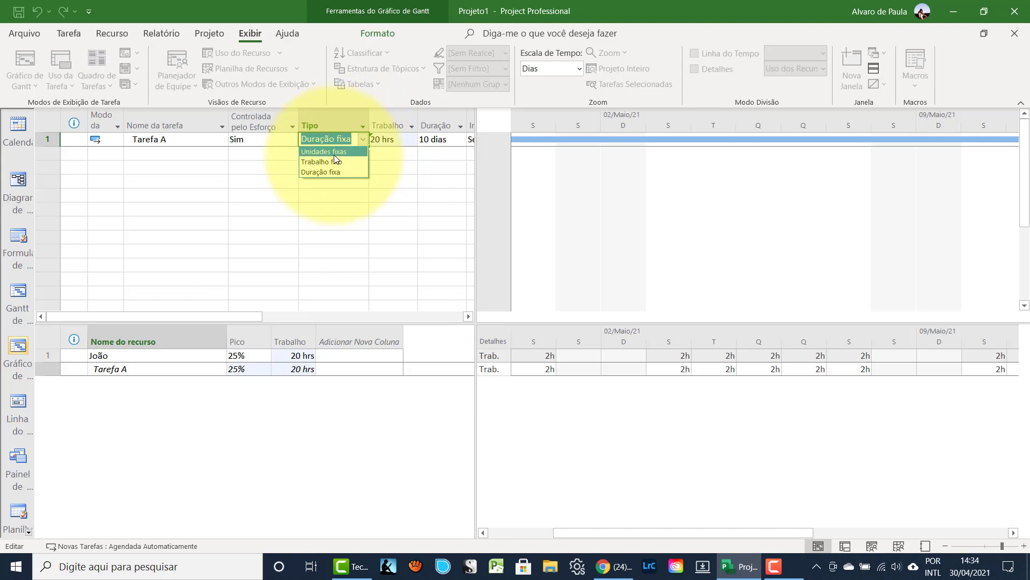
click(324, 151)
click(273, 142)
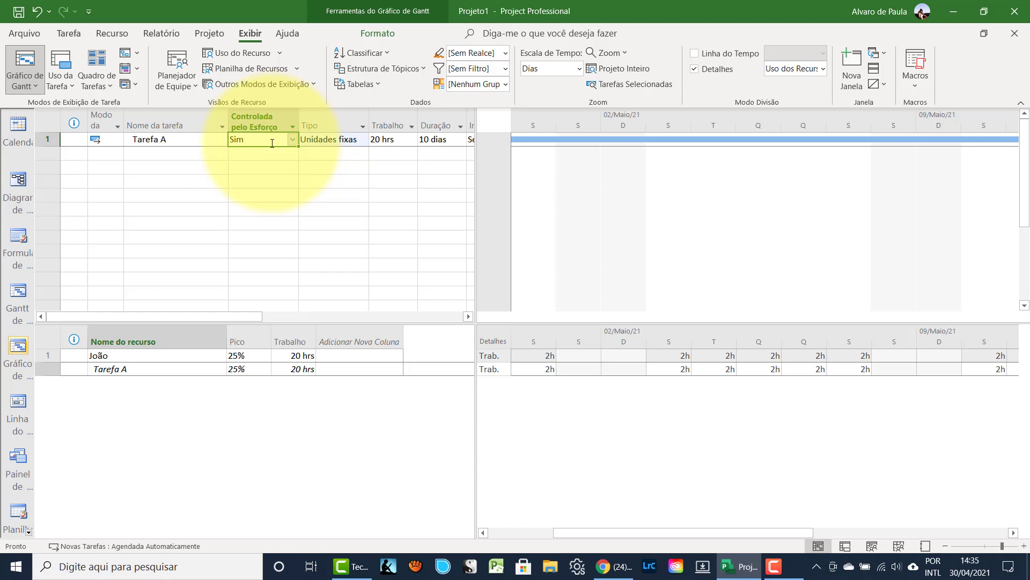
- Switch Tarefa A's task type to Trabalho fixo and back to Duração fixa
click(338, 139)
click(363, 139)
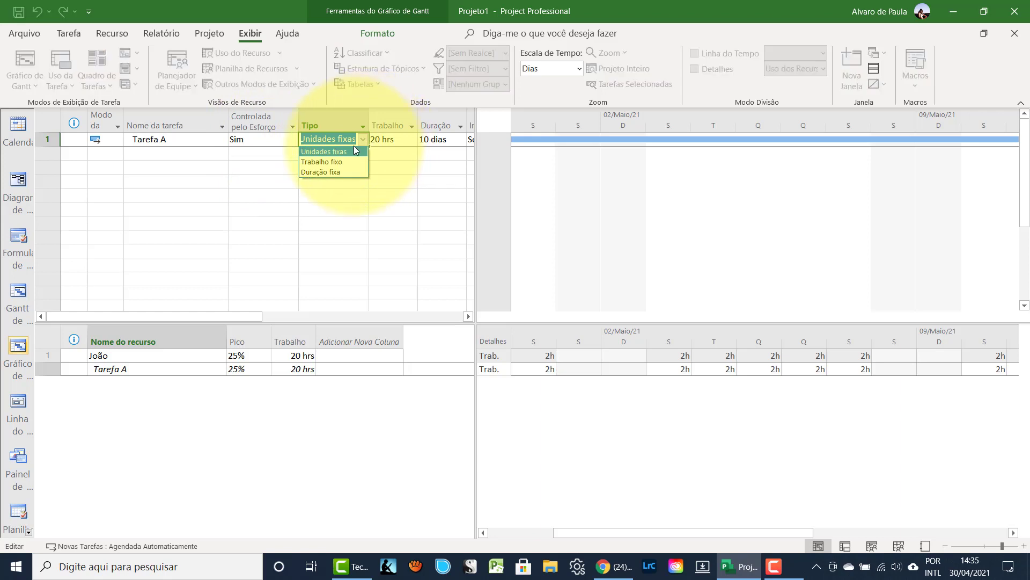
click(330, 175)
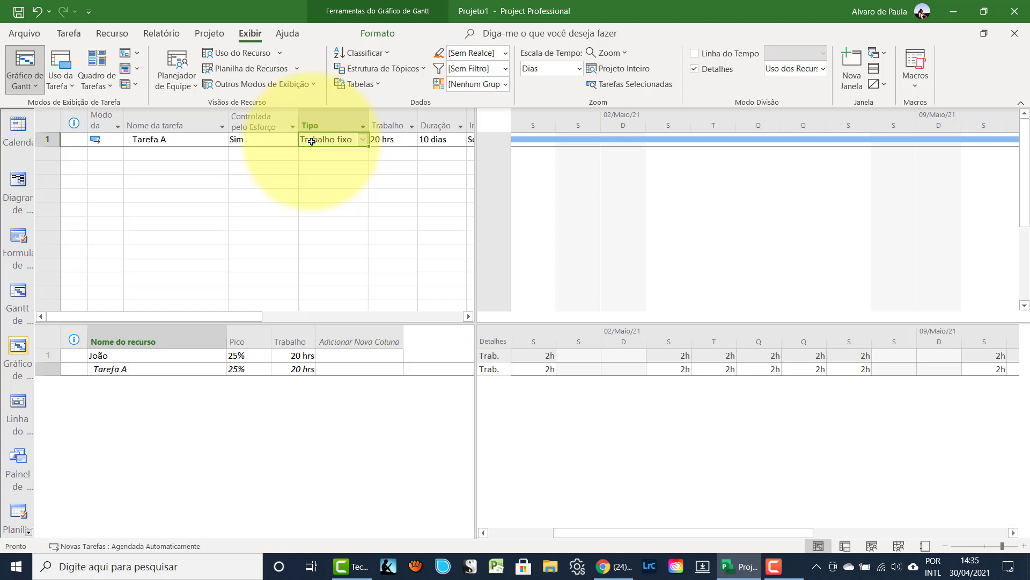
click(364, 140)
click(328, 172)
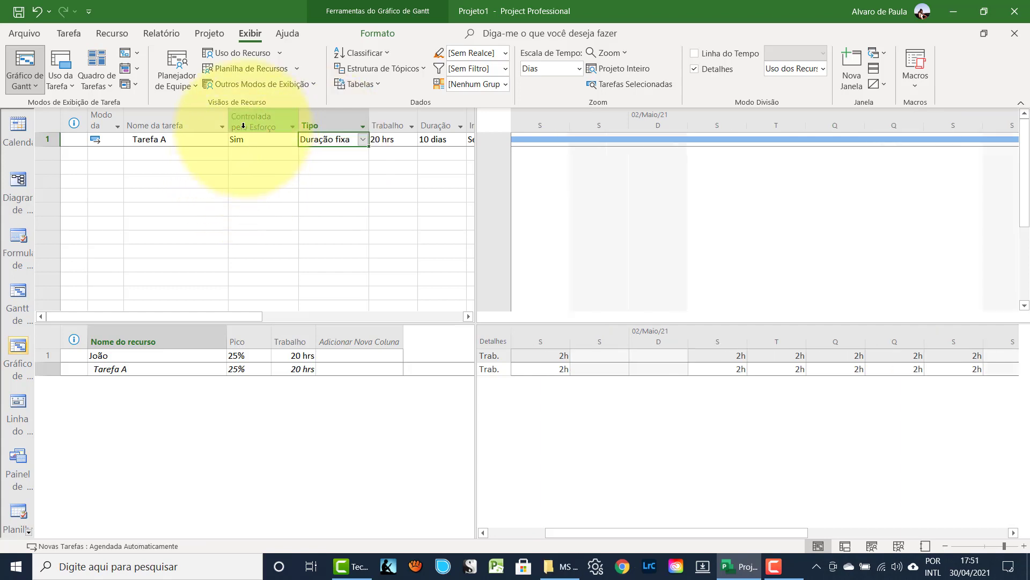
- Read the description of the Controlada pelo Esforço field and set Tarefa A's work to 40 hours
mouse_move(243, 126)
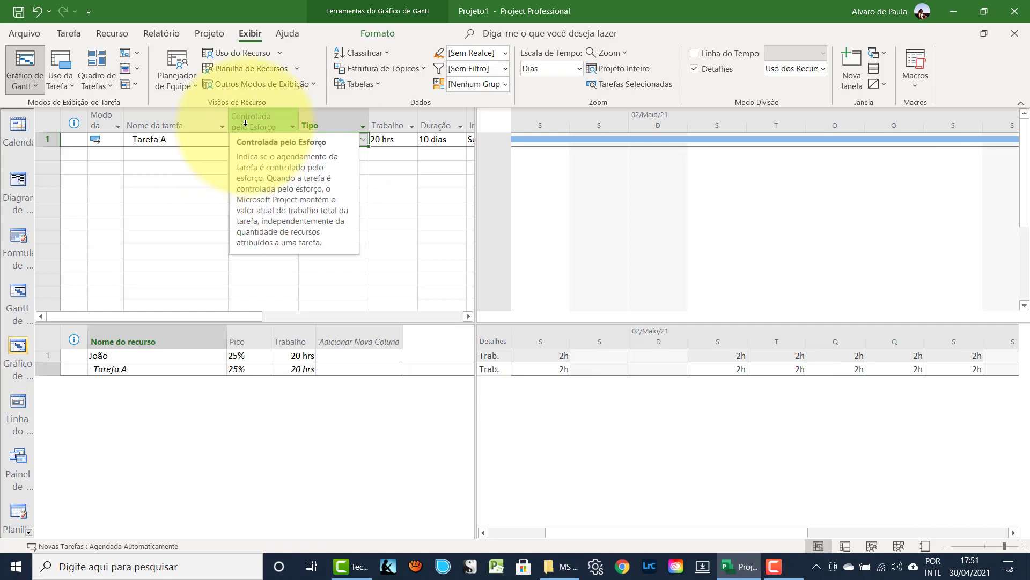
click(393, 138)
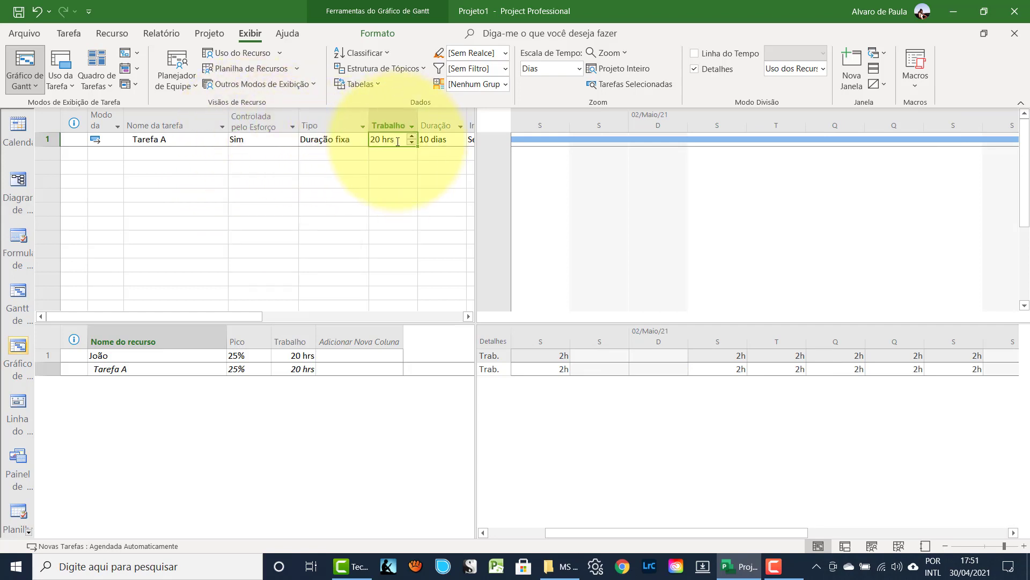
text(40)
key(Return)
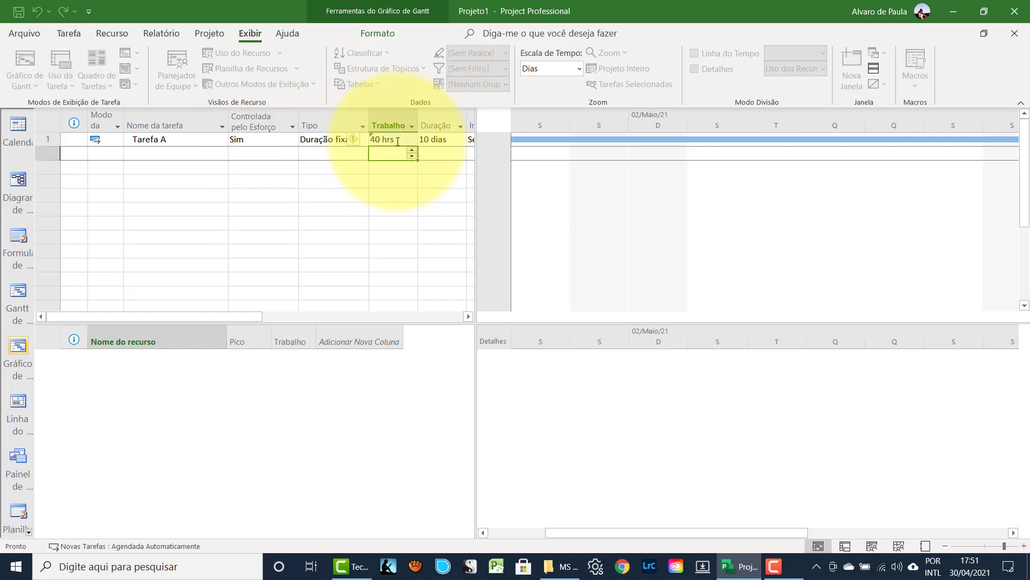
click(263, 139)
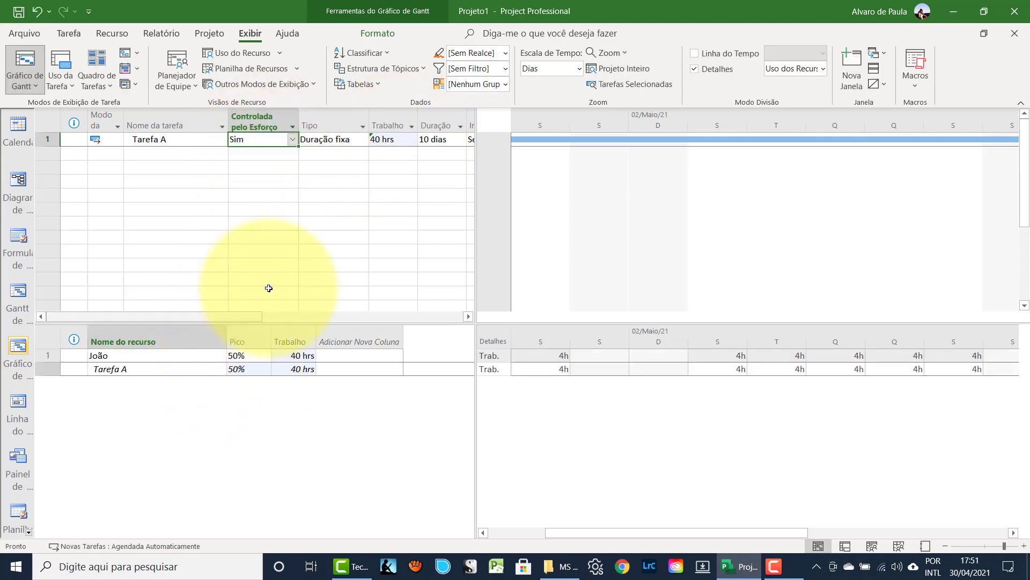
- Change Tarefa A's task type to Unidades fixas and select the task
click(322, 138)
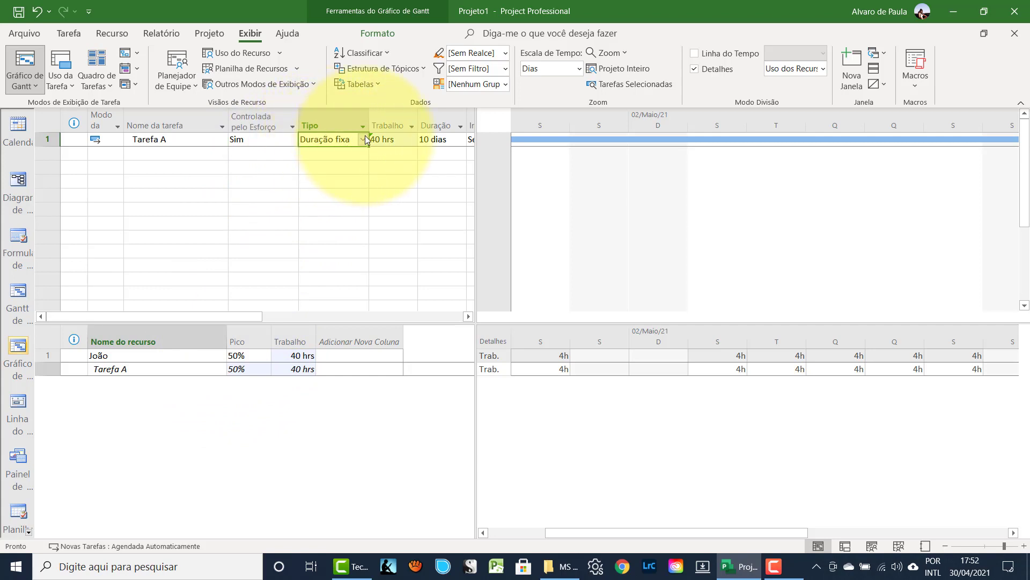
click(365, 139)
click(365, 139)
click(324, 151)
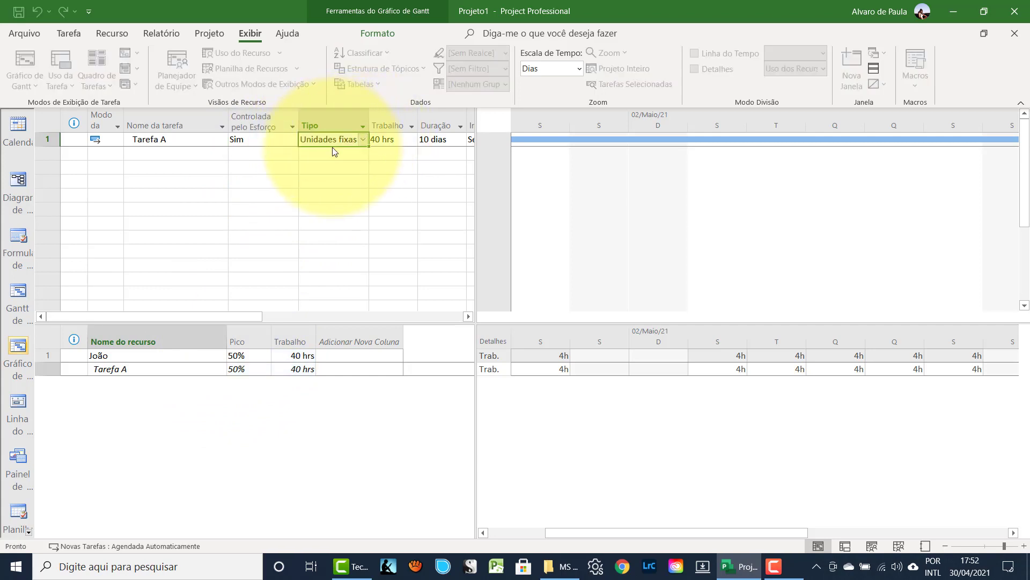
click(265, 142)
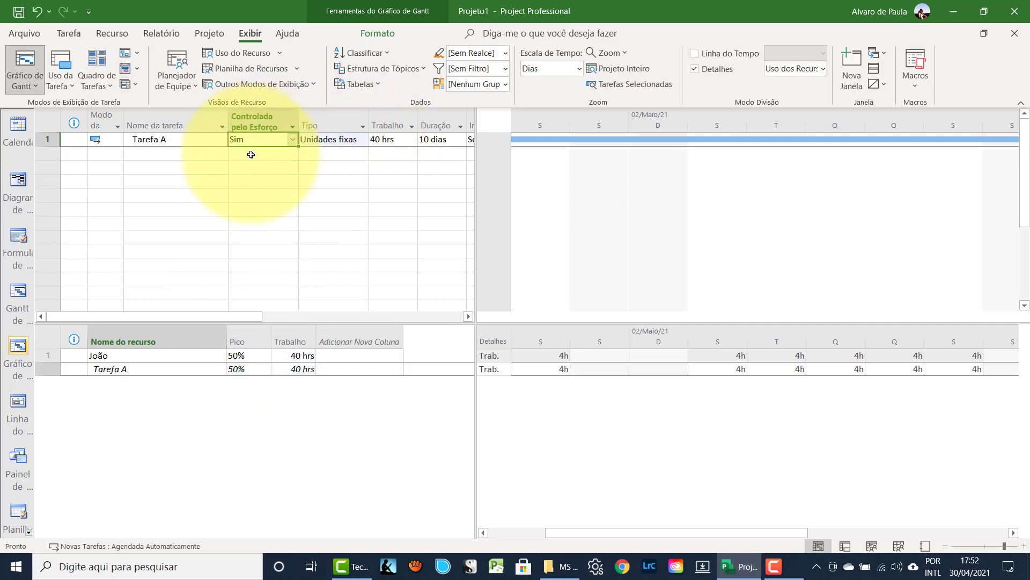
click(191, 139)
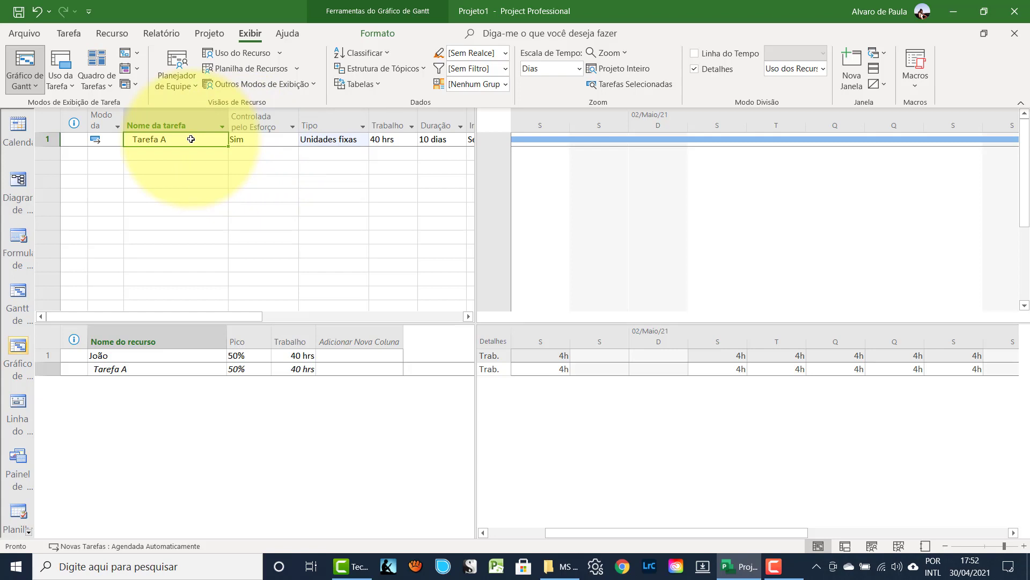
- Add a second work resource to the resource sheet by entering the person's name
click(900, 546)
click(111, 157)
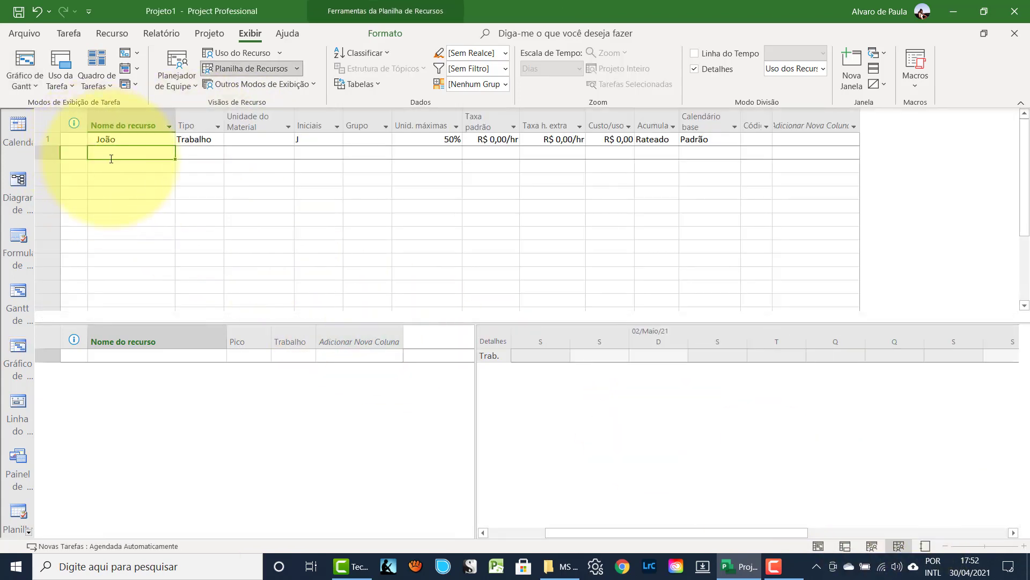
text(Pedro)
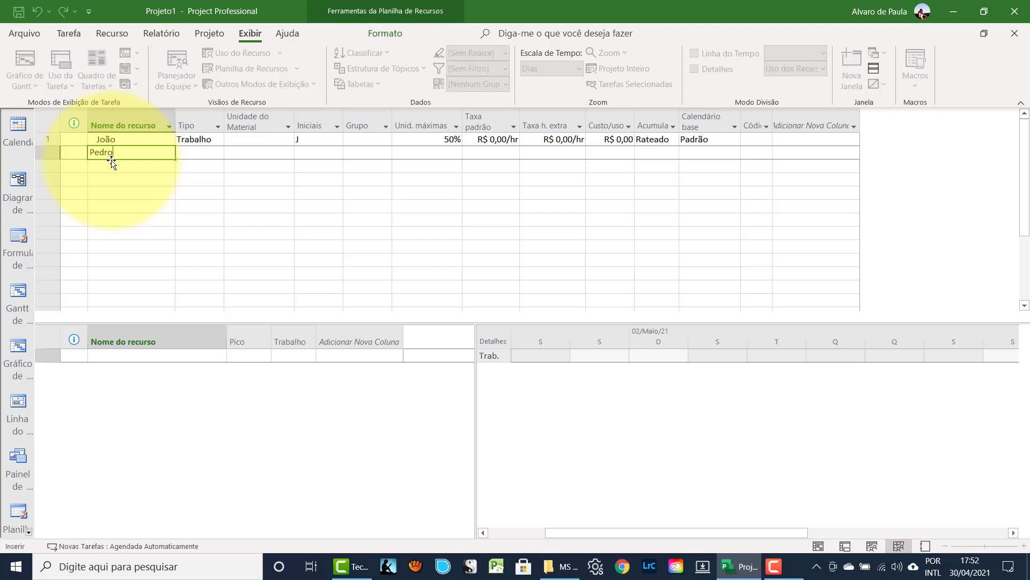
key(Return)
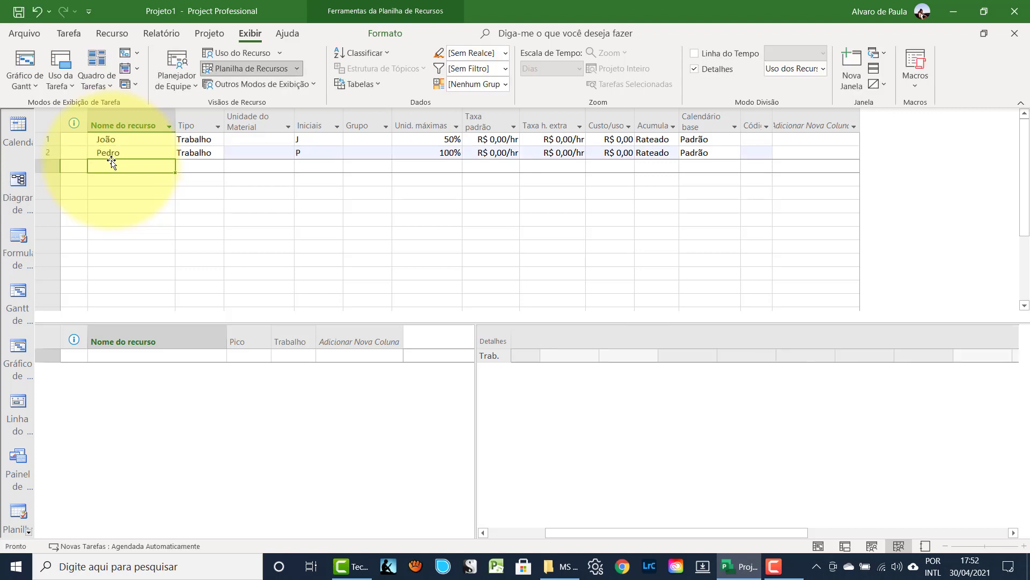
- Set the second resource's maximum units to 50% and return to Tarefa A in the Gantt chart
click(108, 155)
click(429, 155)
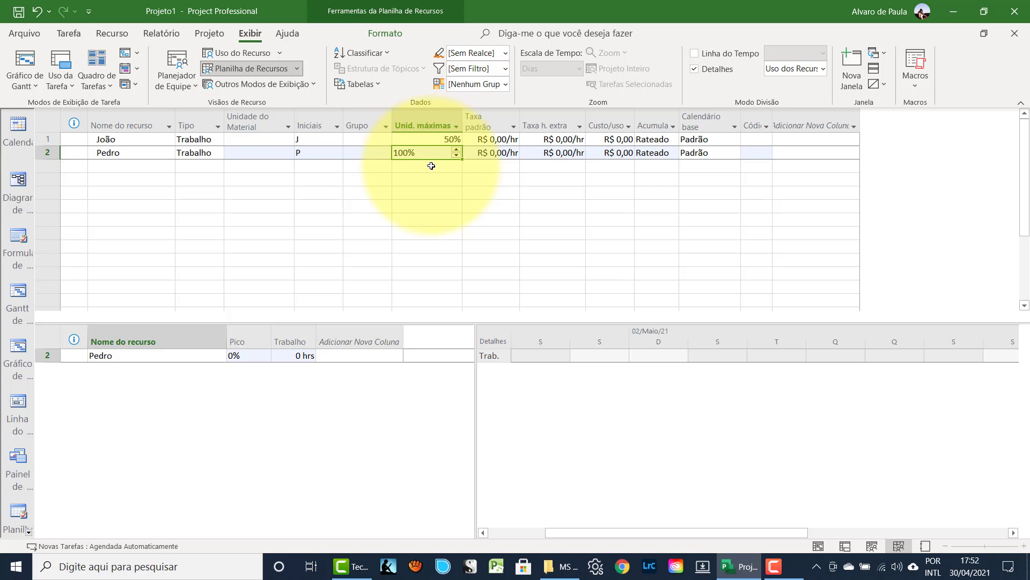
text(50)
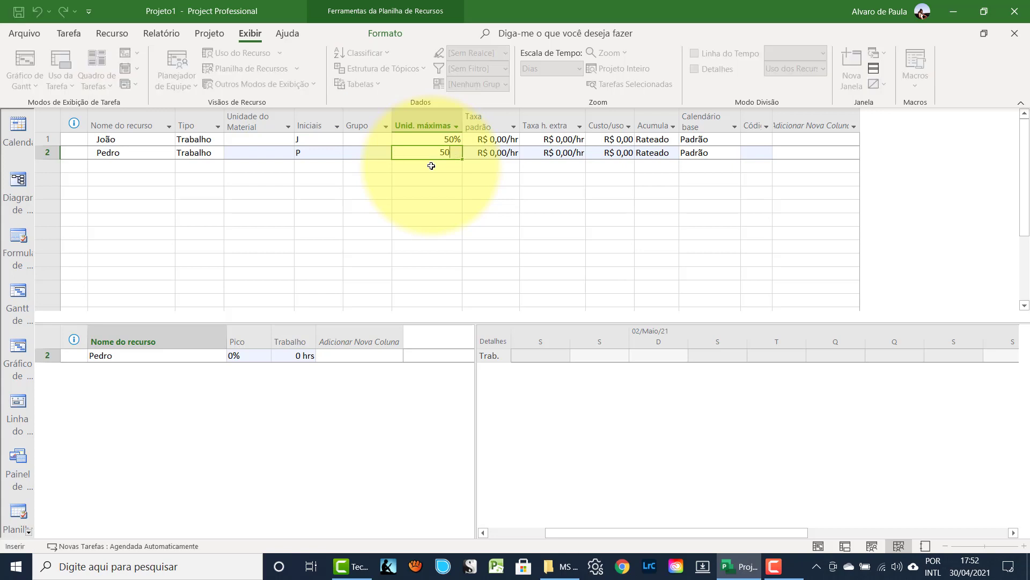
click(432, 166)
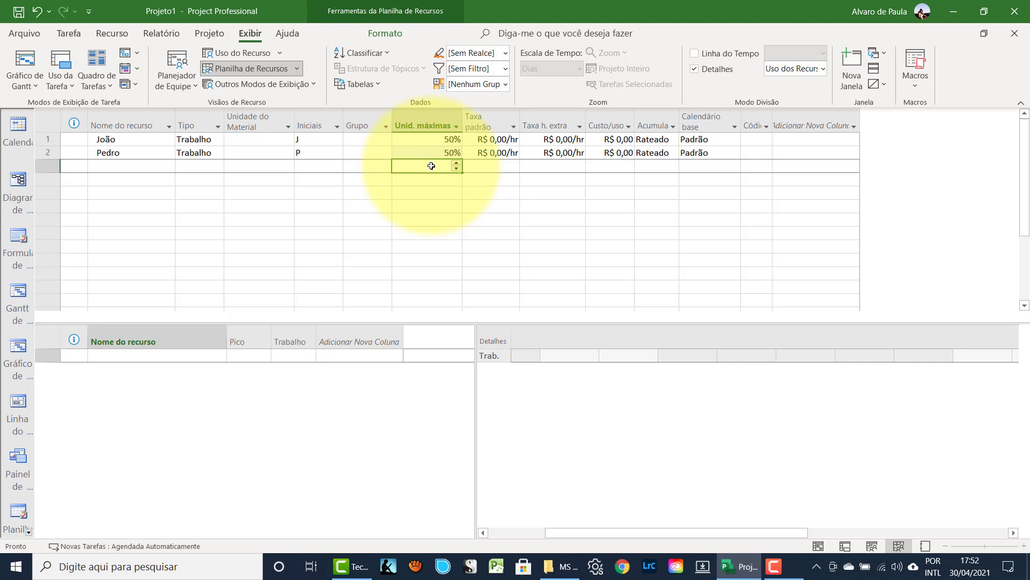
click(433, 154)
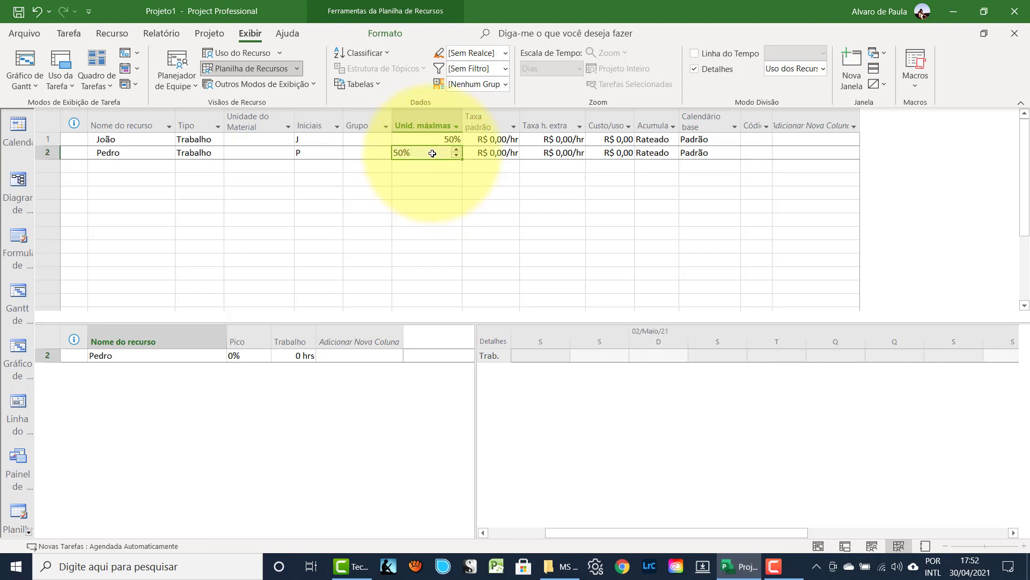
click(340, 157)
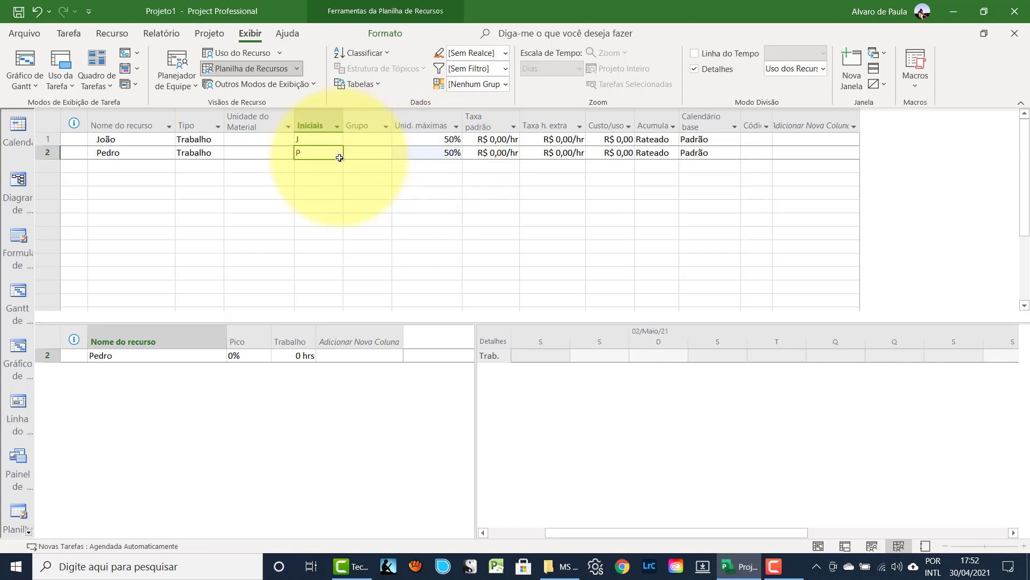
click(815, 549)
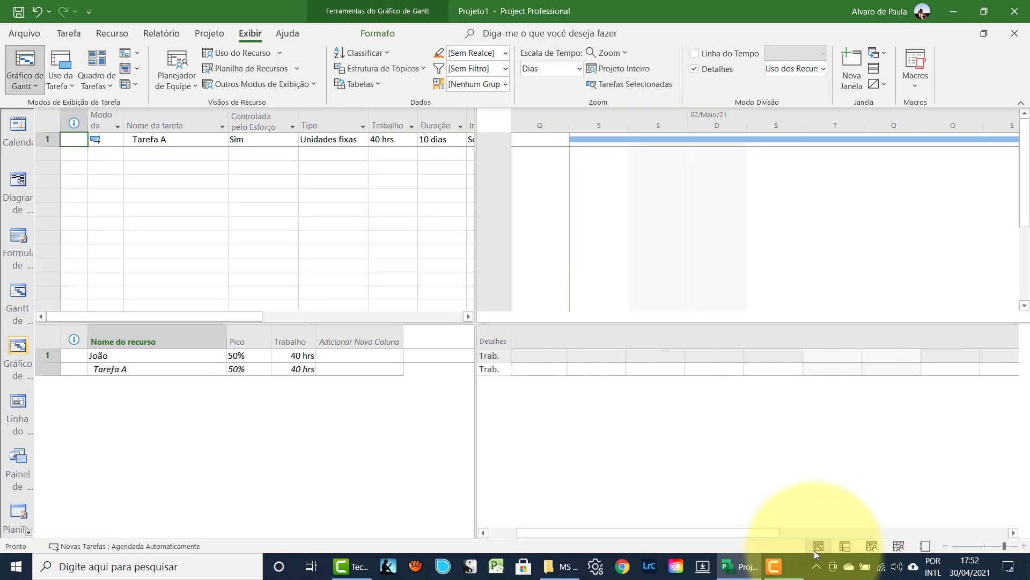
click(151, 139)
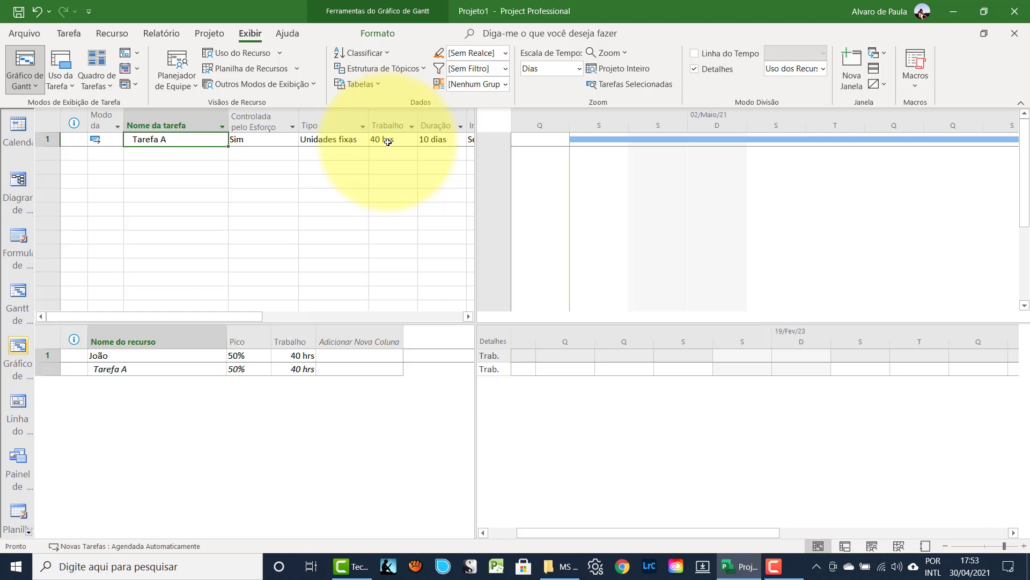
- Assign the second resource to Tarefa A at 50% units in the task information
double_click(186, 139)
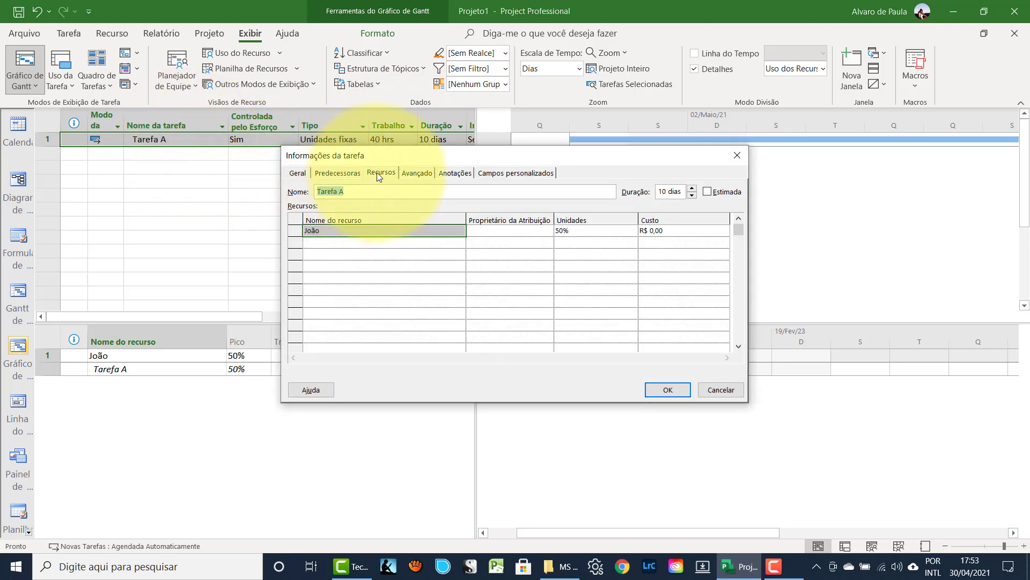
click(328, 242)
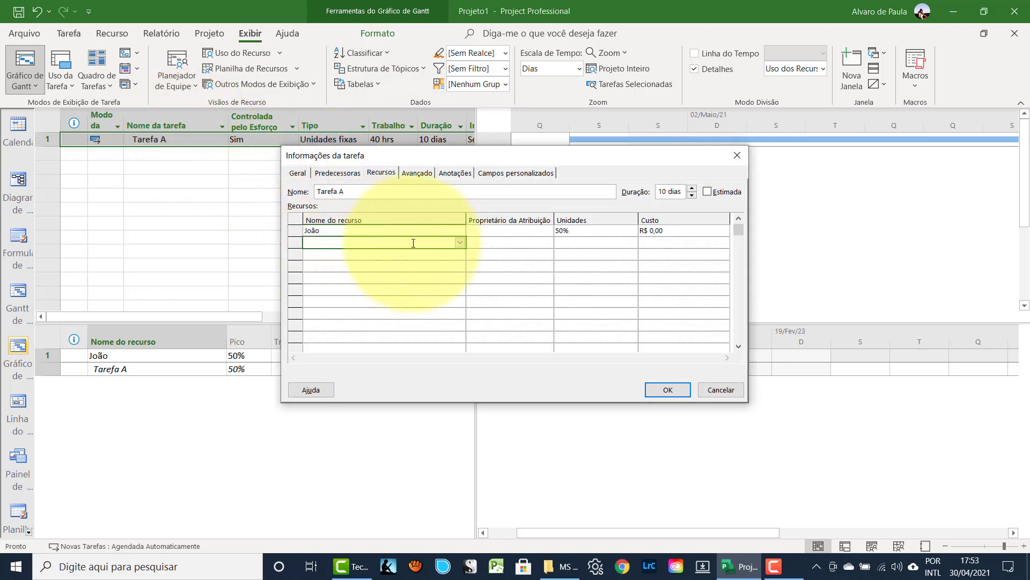
click(461, 243)
click(386, 261)
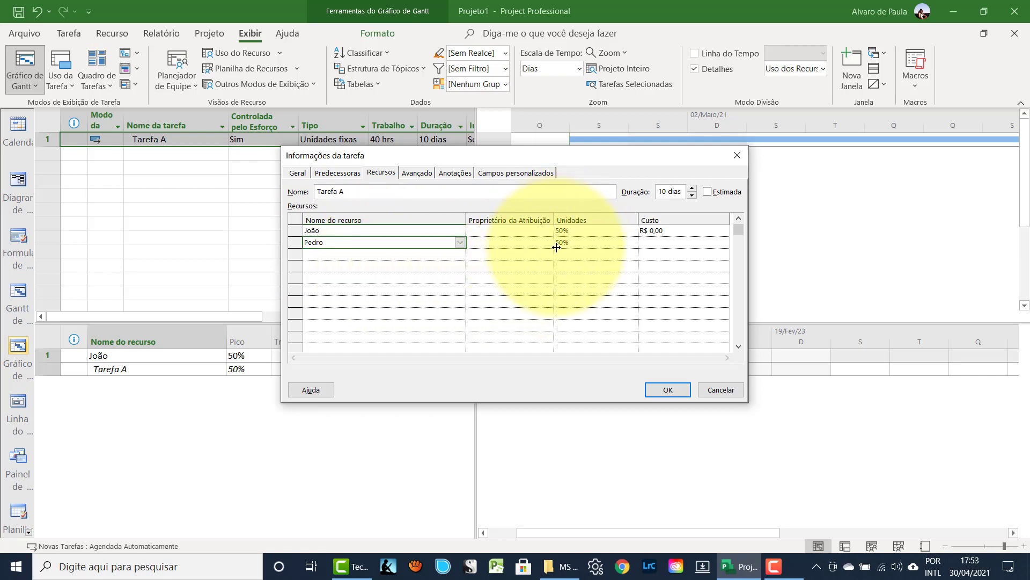
click(662, 391)
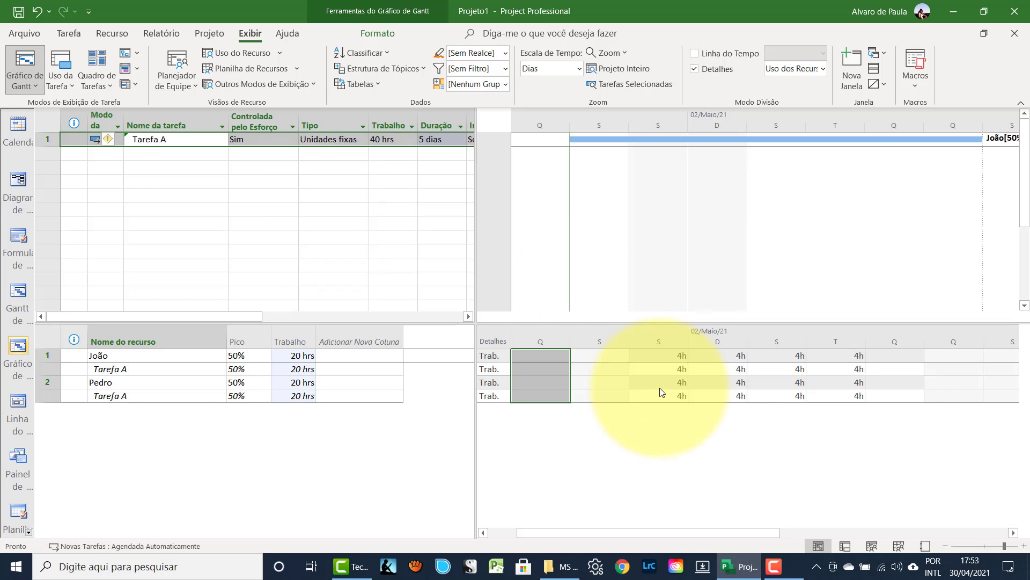
- Check Tarefa A's duration and effort-driven setting, and undo the second resource's assignment
click(432, 140)
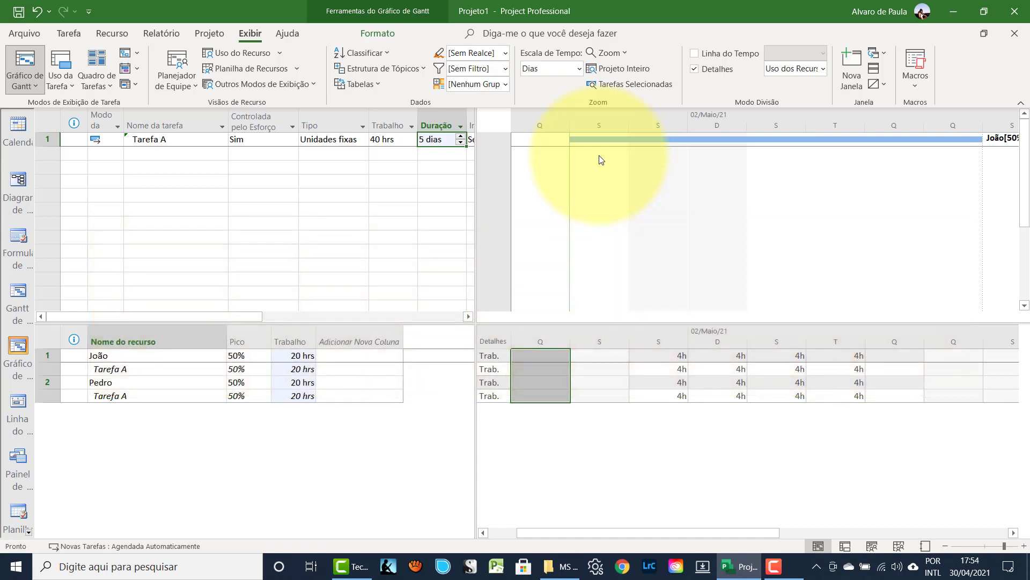
click(275, 139)
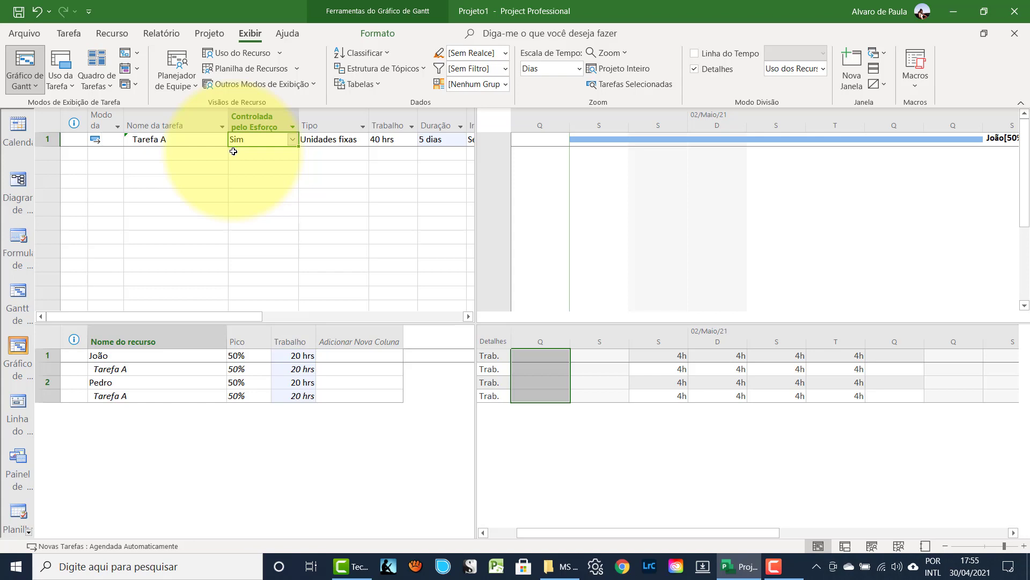
key(ctrl+z)
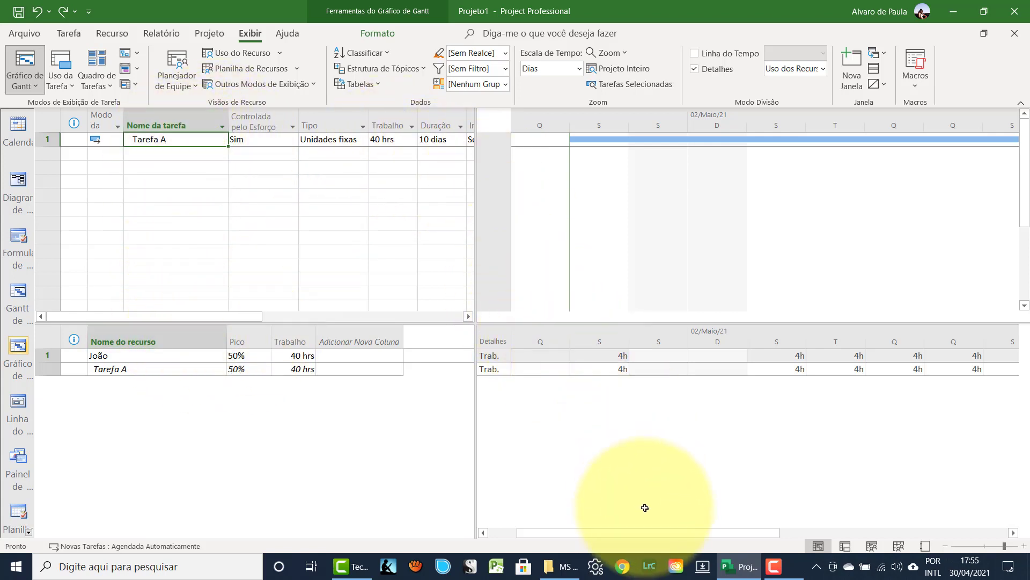
- Turn off effort-driven scheduling for Tarefa A by setting Controlada pelo Esforço to Não
drag(649, 532, 911, 518)
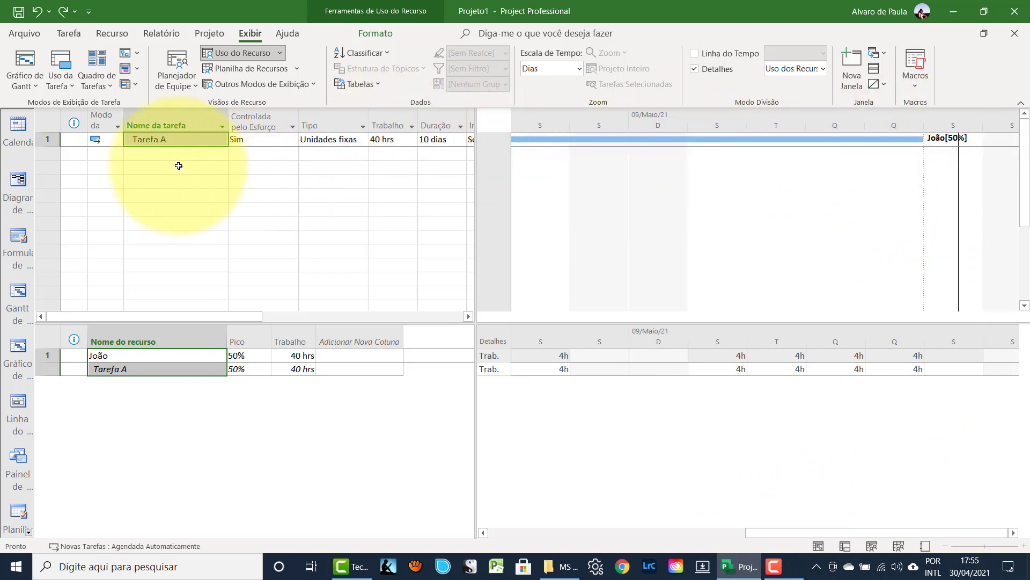
click(204, 144)
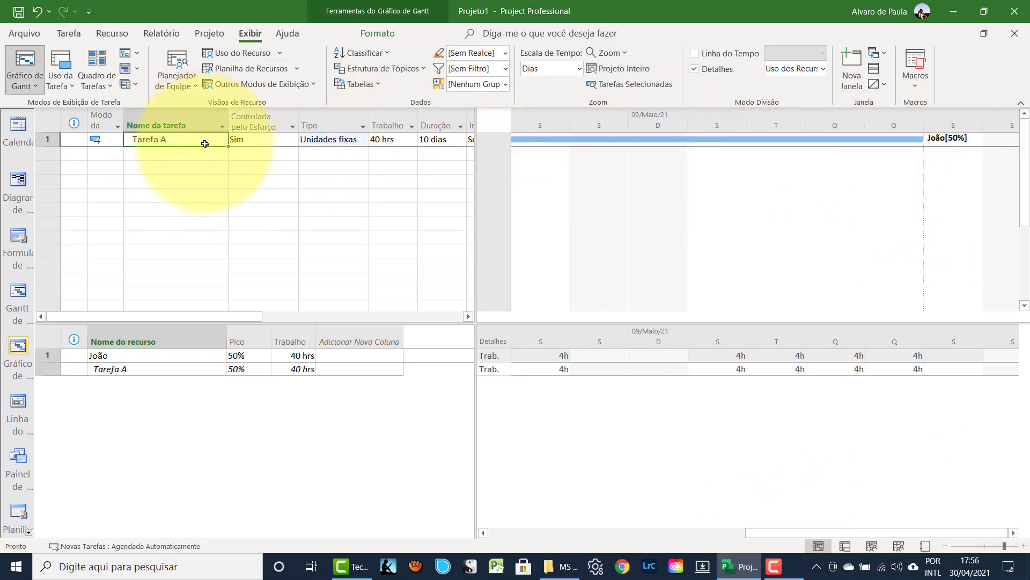
click(250, 139)
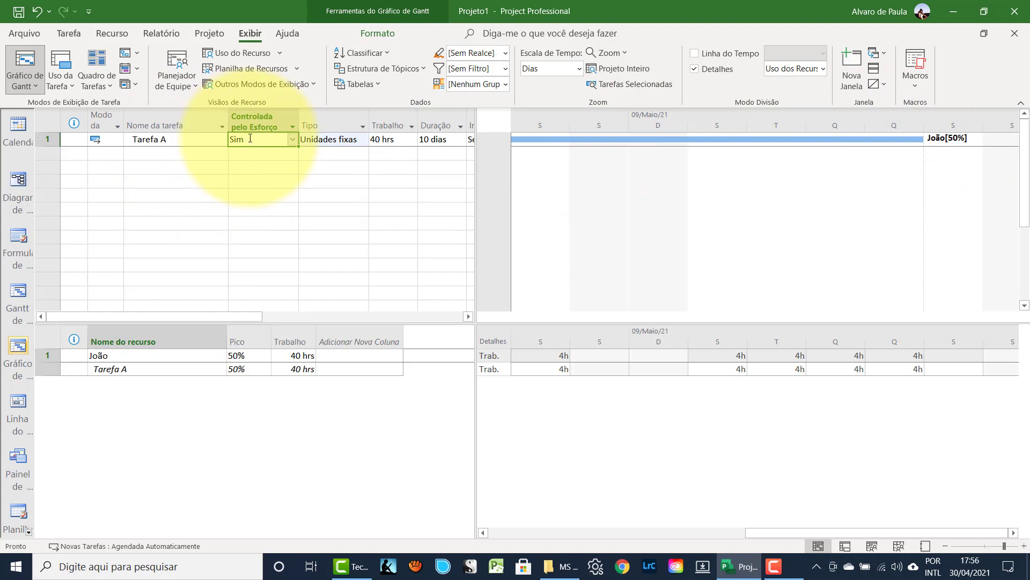
click(292, 138)
click(246, 163)
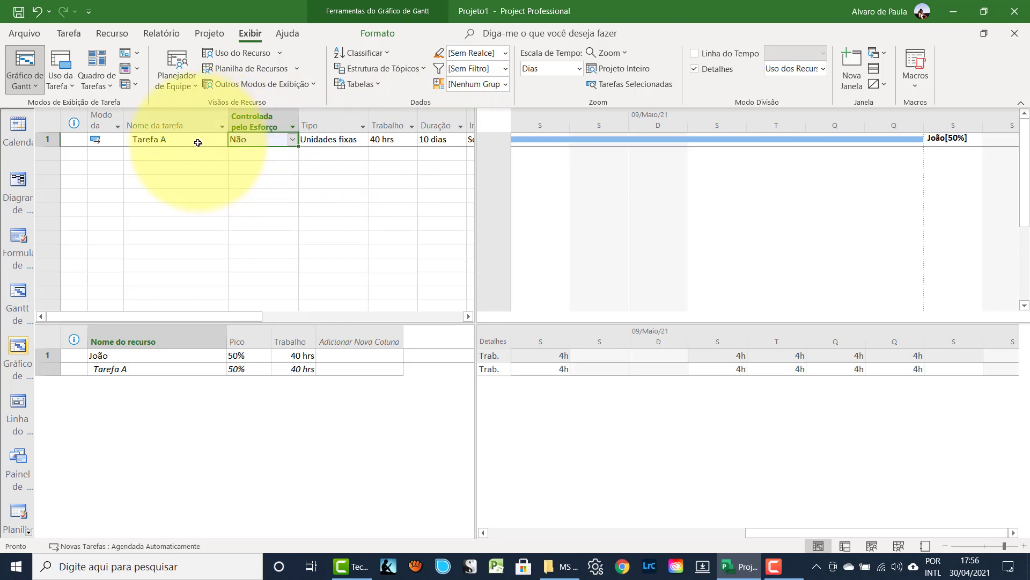
- Assign the second resource to the non-effort-driven Tarefa A at 50% units in the task information
double_click(182, 140)
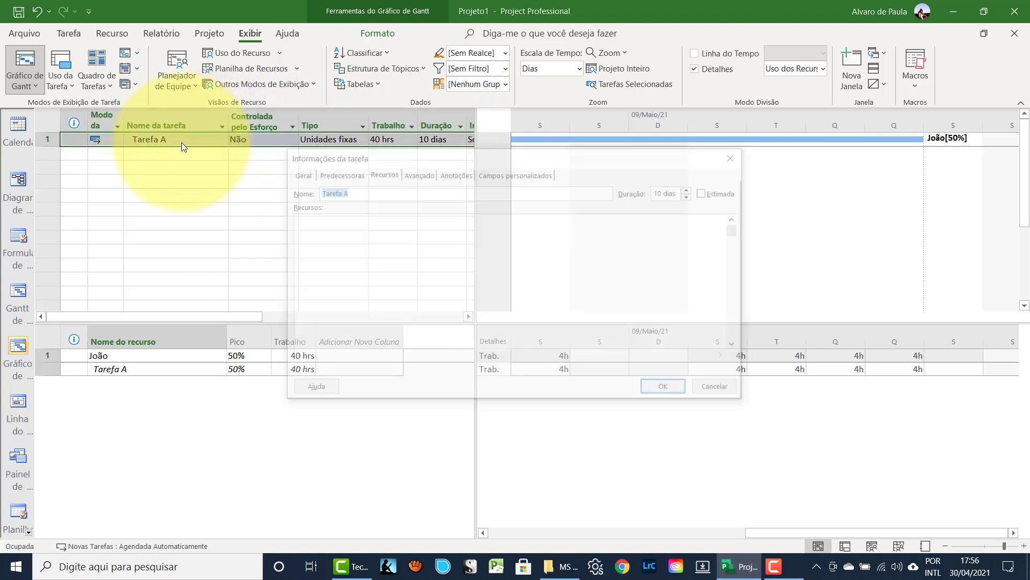
click(319, 242)
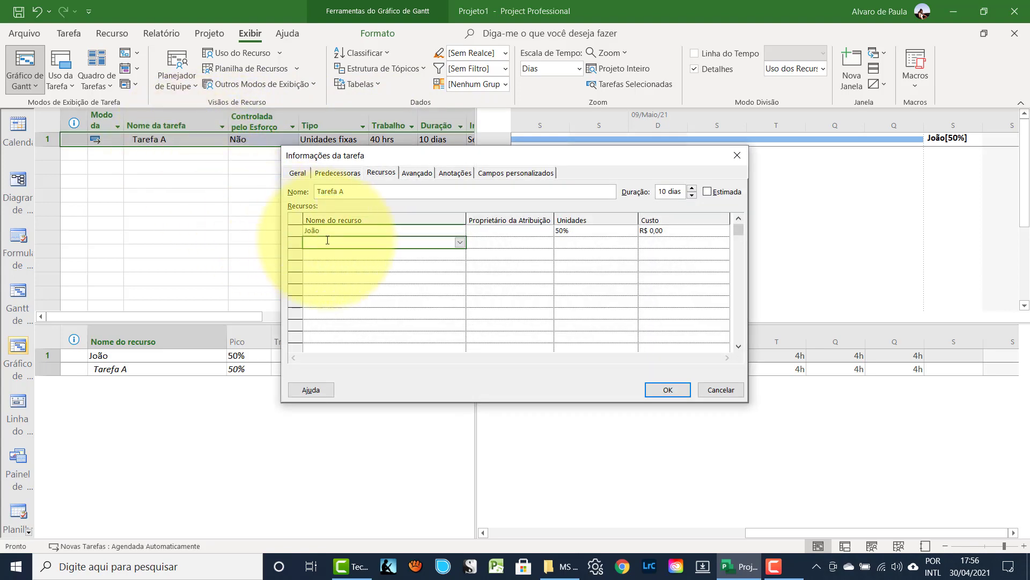
click(459, 242)
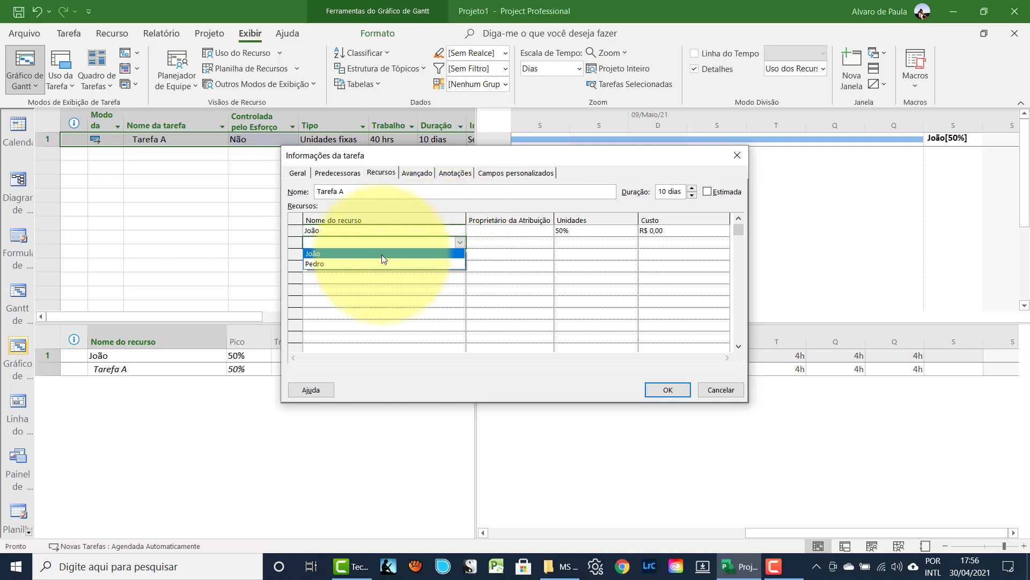
click(382, 254)
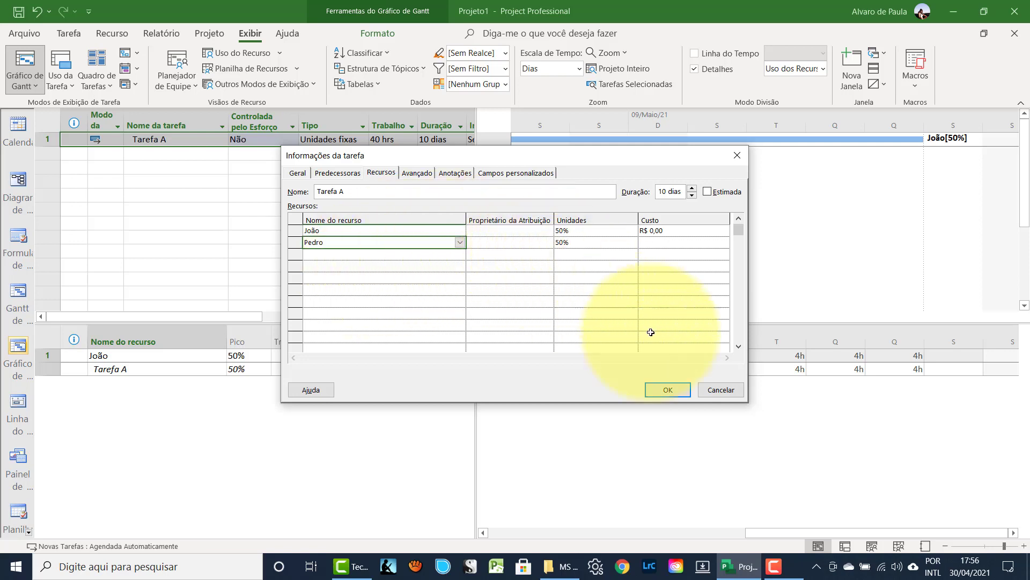
click(668, 390)
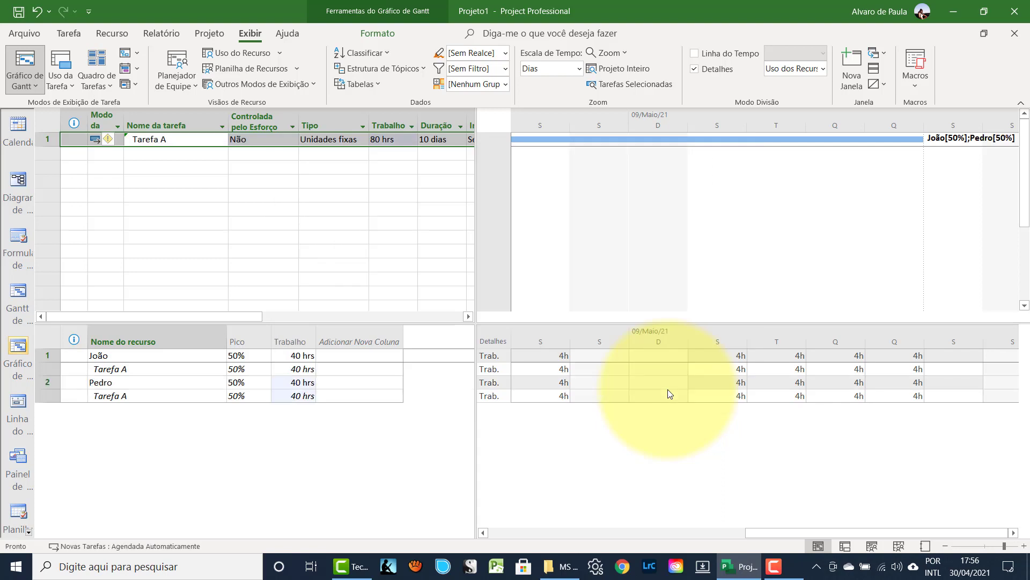
- Check Tarefa A's duration and both resources' daily hours, and undo the second resource's assignment
click(437, 140)
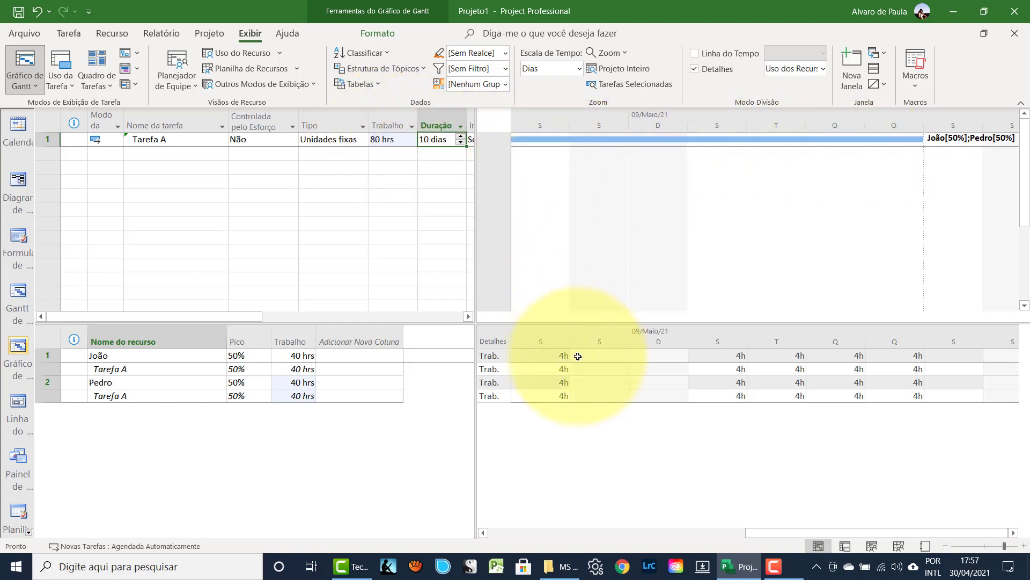
click(558, 370)
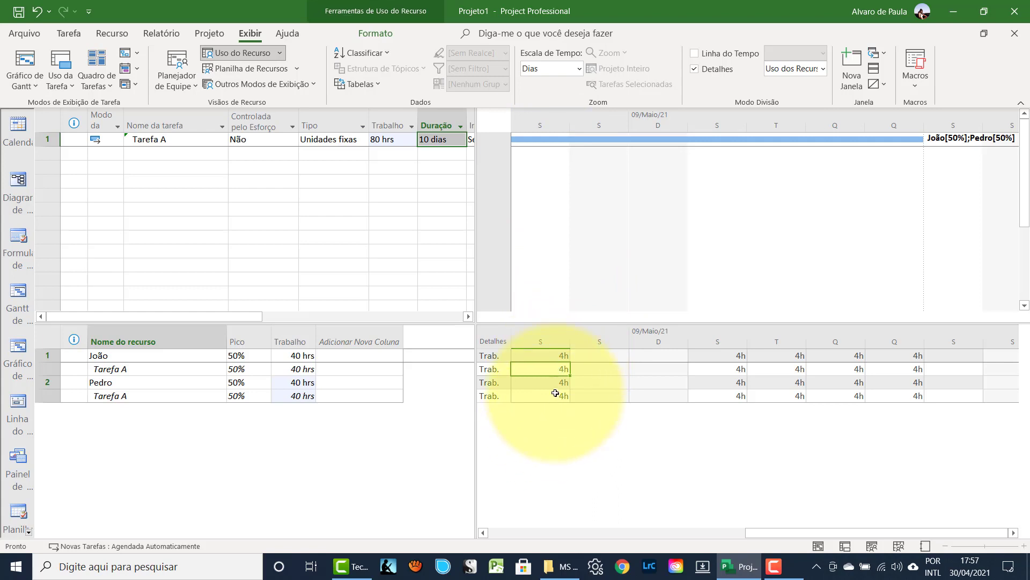
click(559, 396)
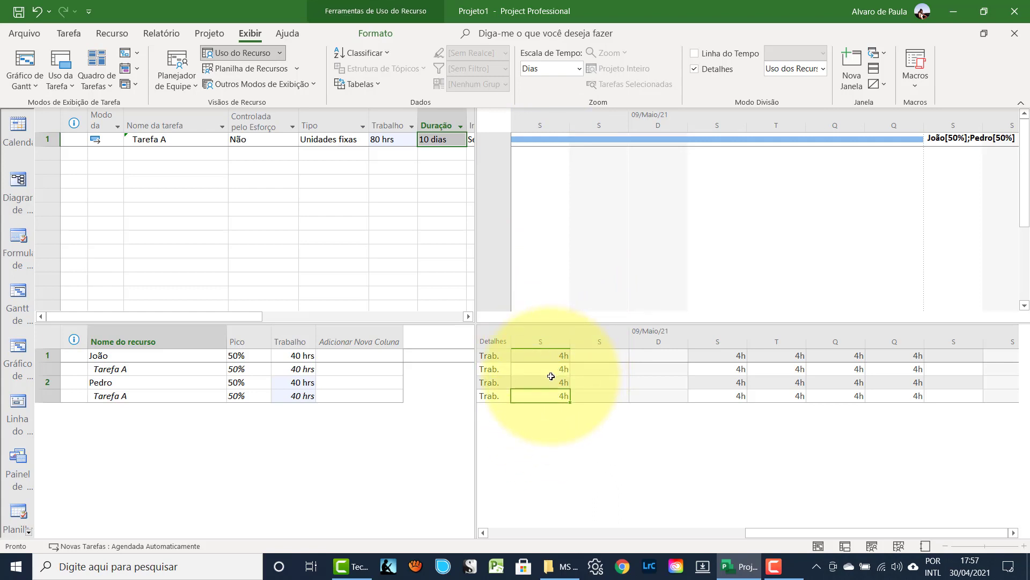
click(260, 140)
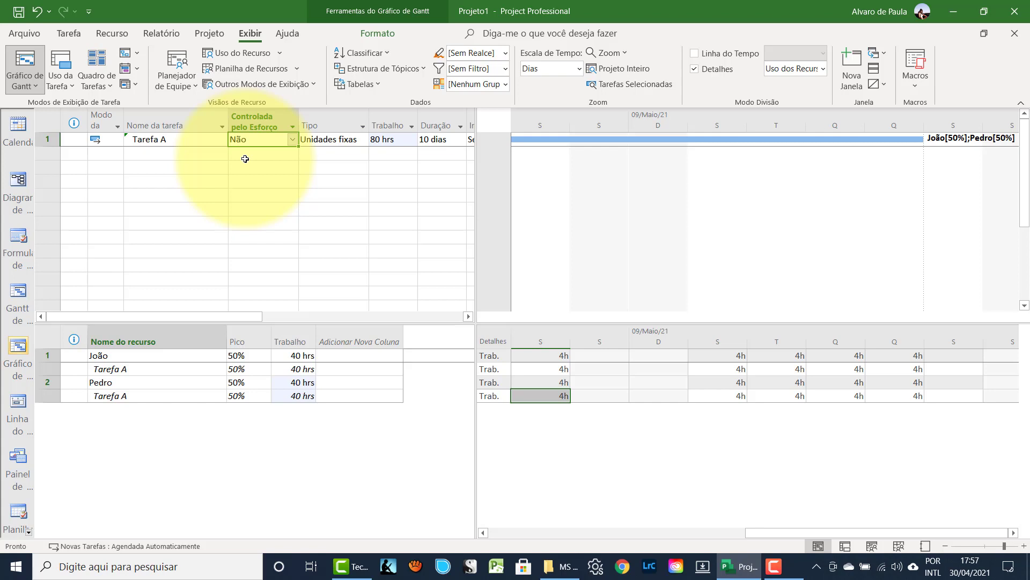
click(188, 139)
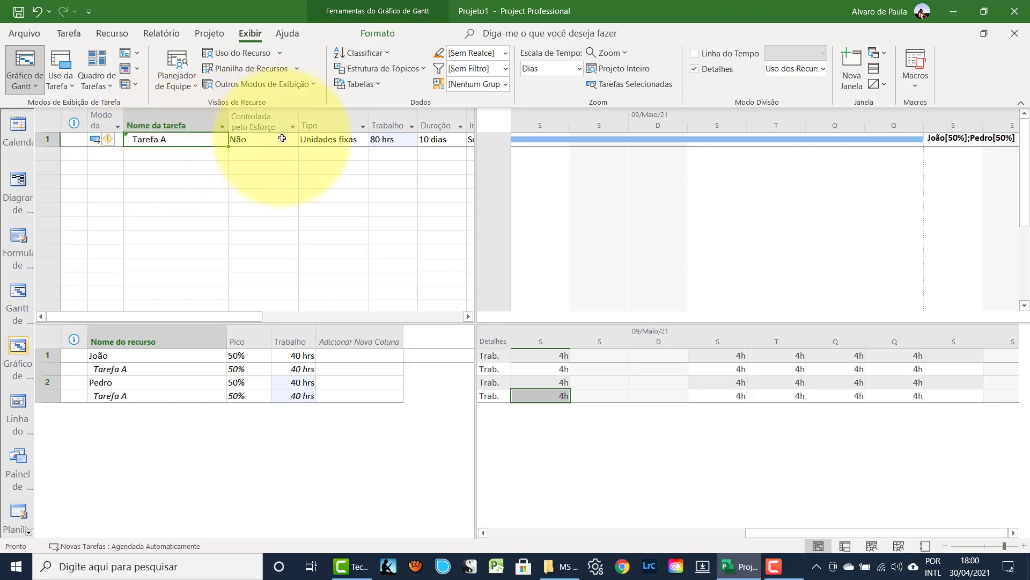
click(37, 13)
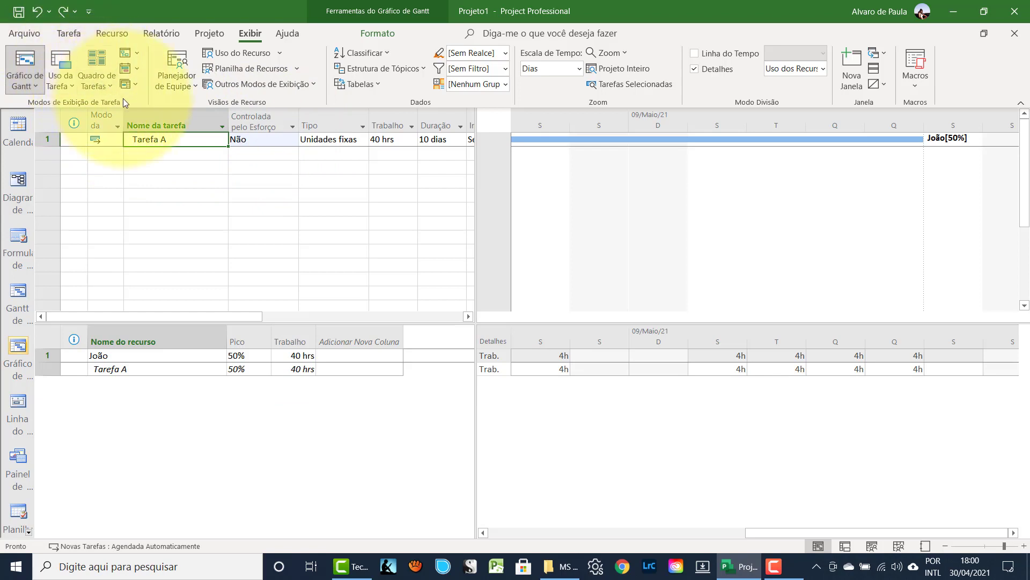
- Set Tarefa A's type to Duração fixa and its Controlada pelo Esforço setting to Sim
click(322, 140)
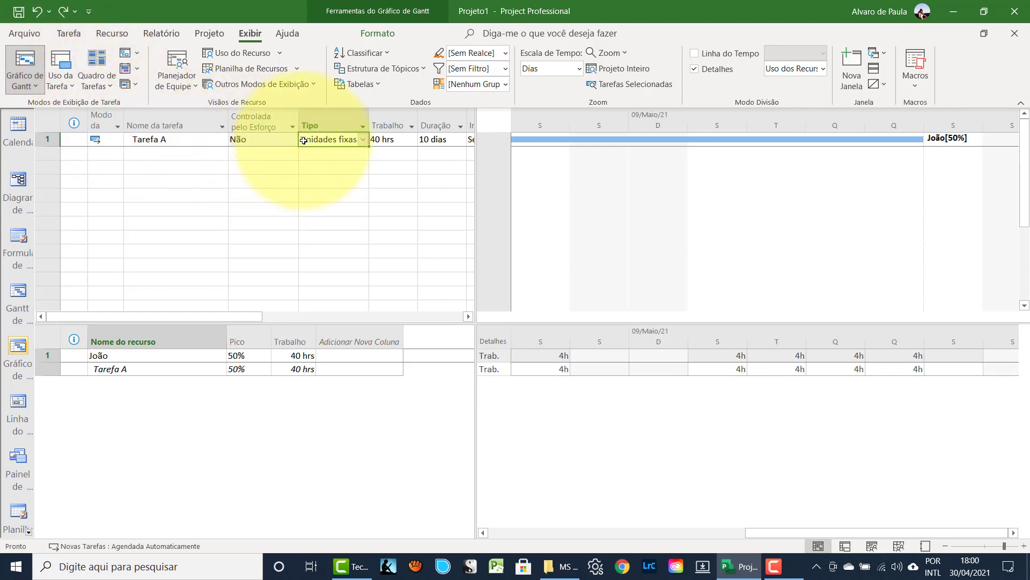
click(359, 139)
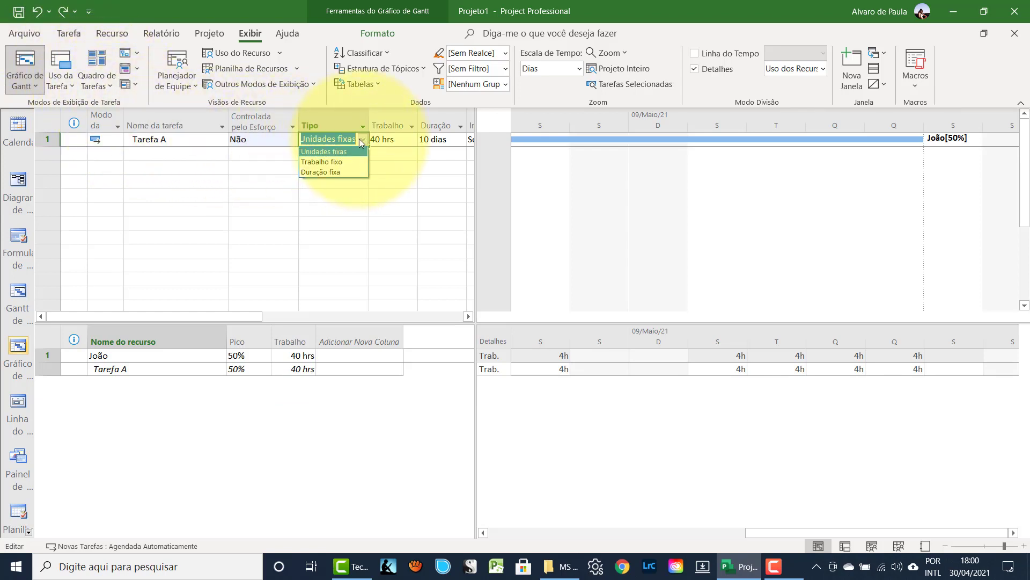
click(319, 169)
click(191, 139)
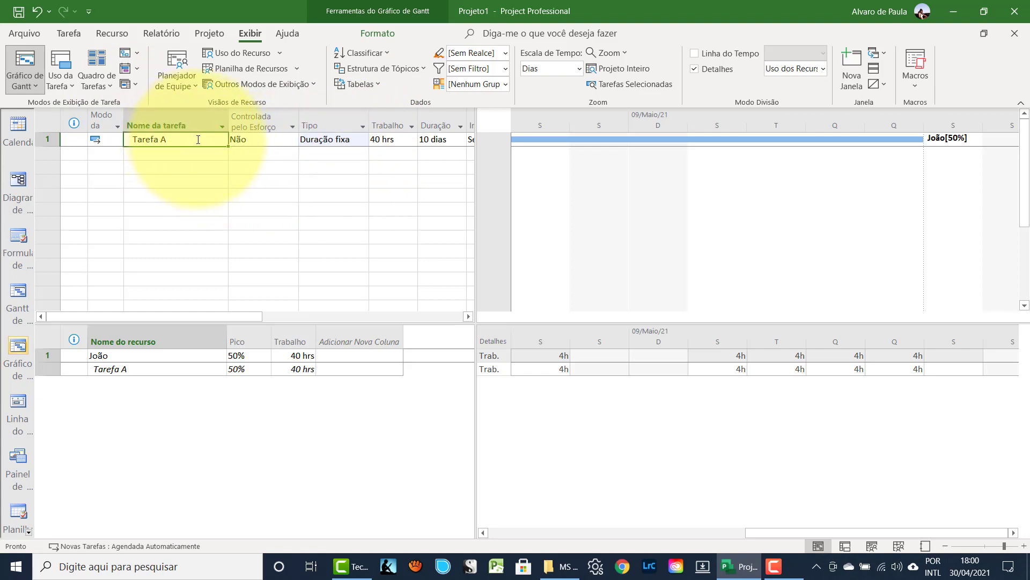
click(249, 138)
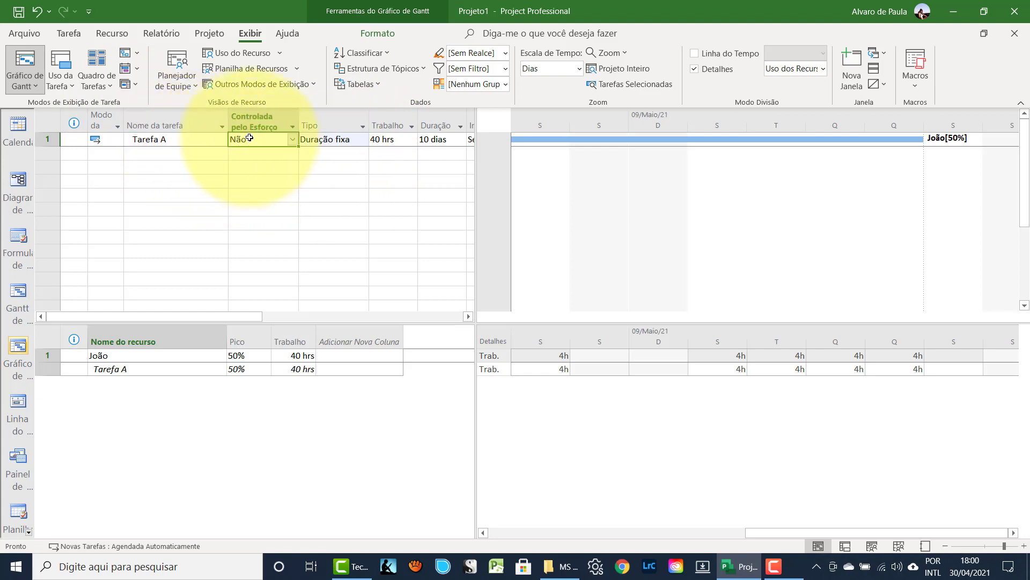
click(291, 139)
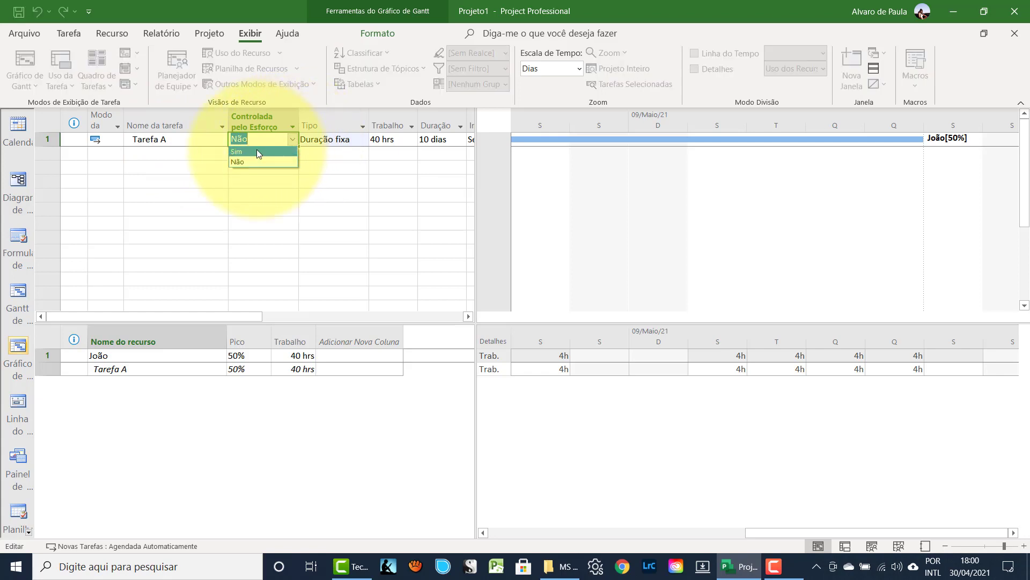
click(257, 151)
click(151, 142)
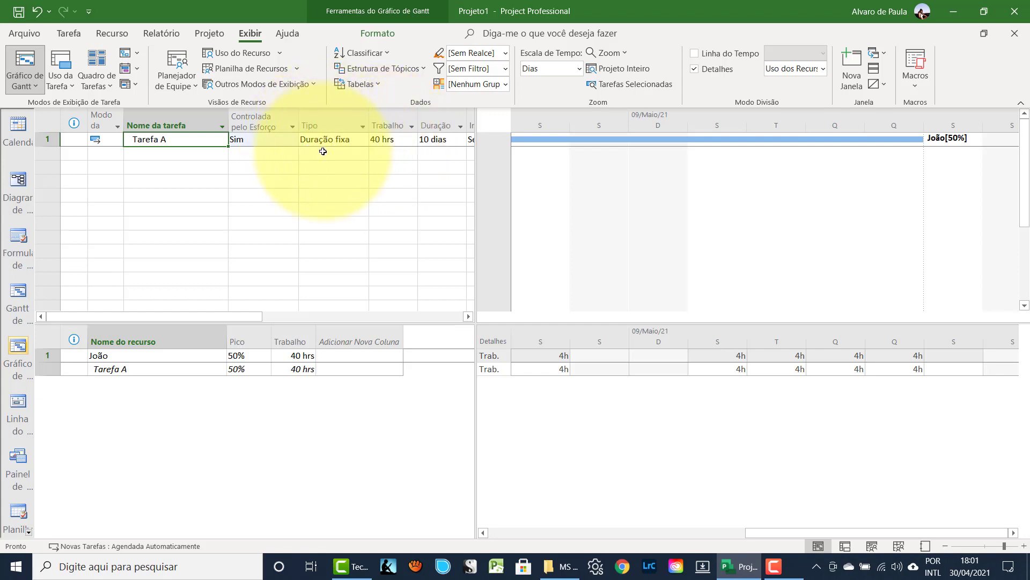
- Assign the second resource to the effort-driven, fixed-duration Tarefa A at 50% units, and undo that assignment
double_click(185, 141)
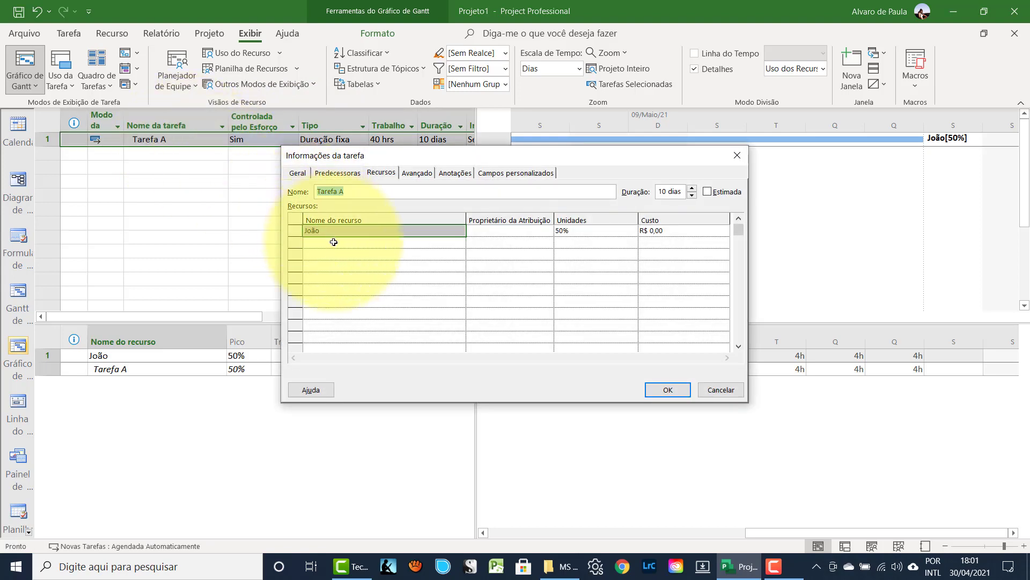
click(333, 242)
click(459, 243)
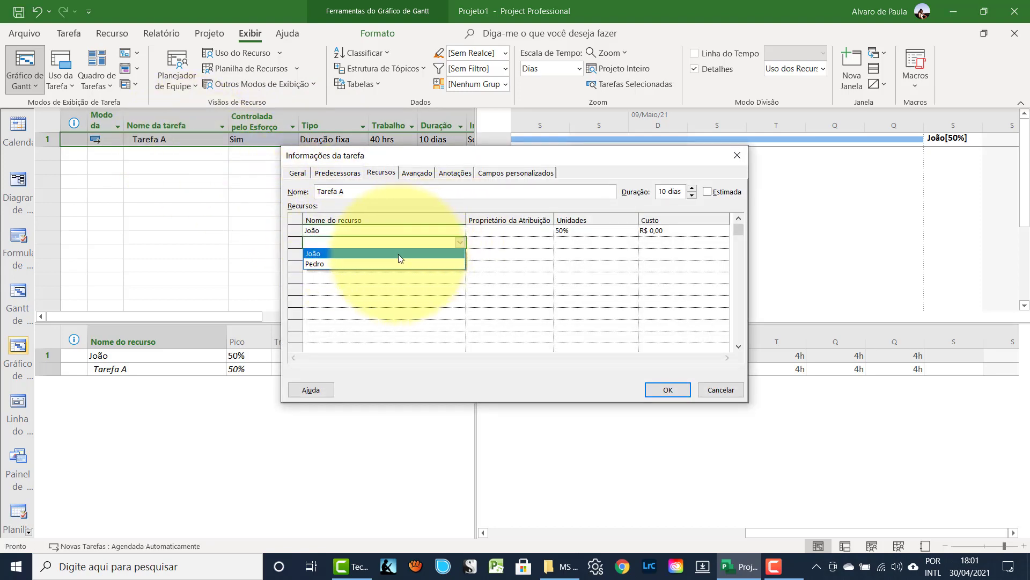
click(392, 262)
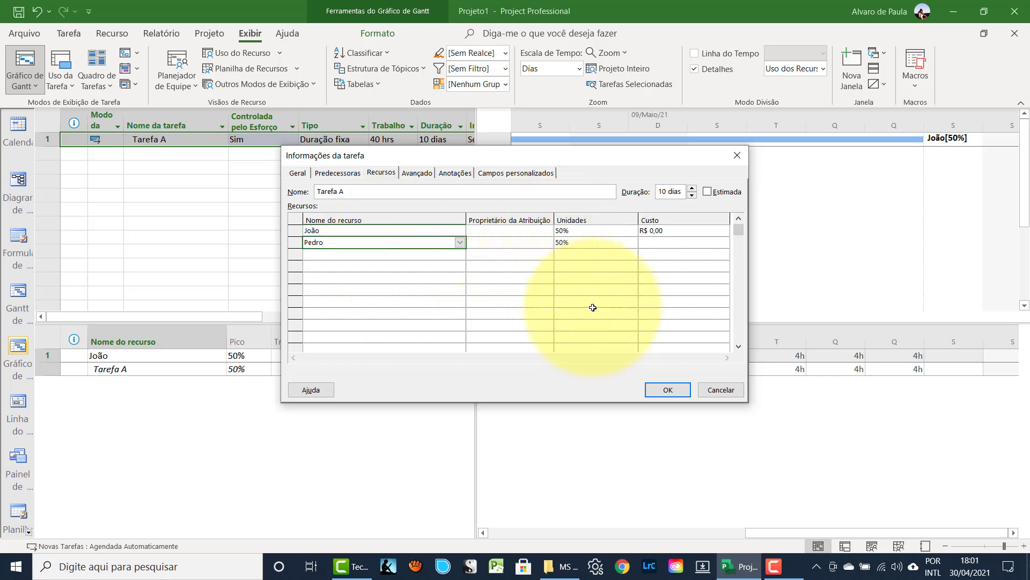
click(661, 390)
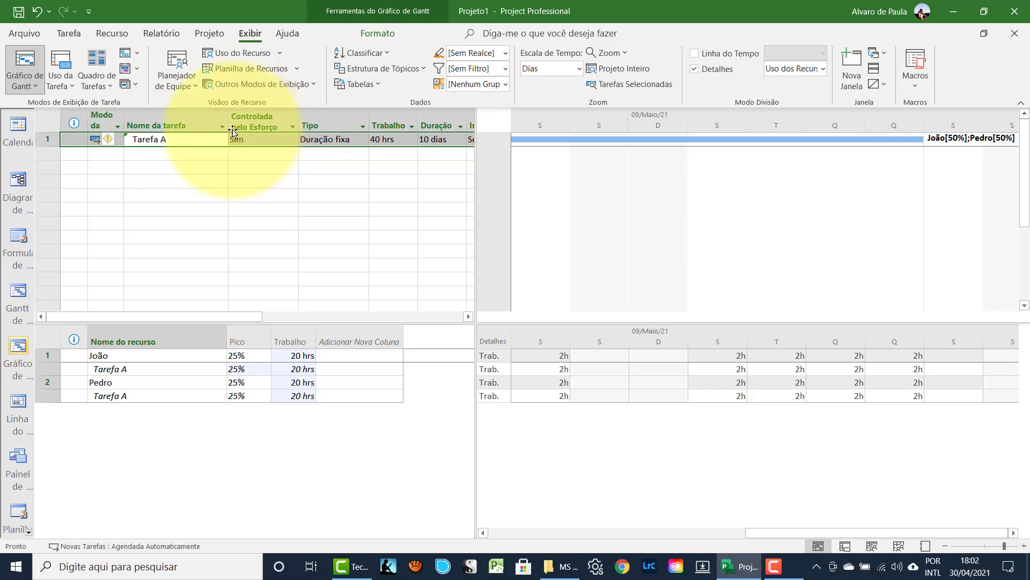
click(34, 10)
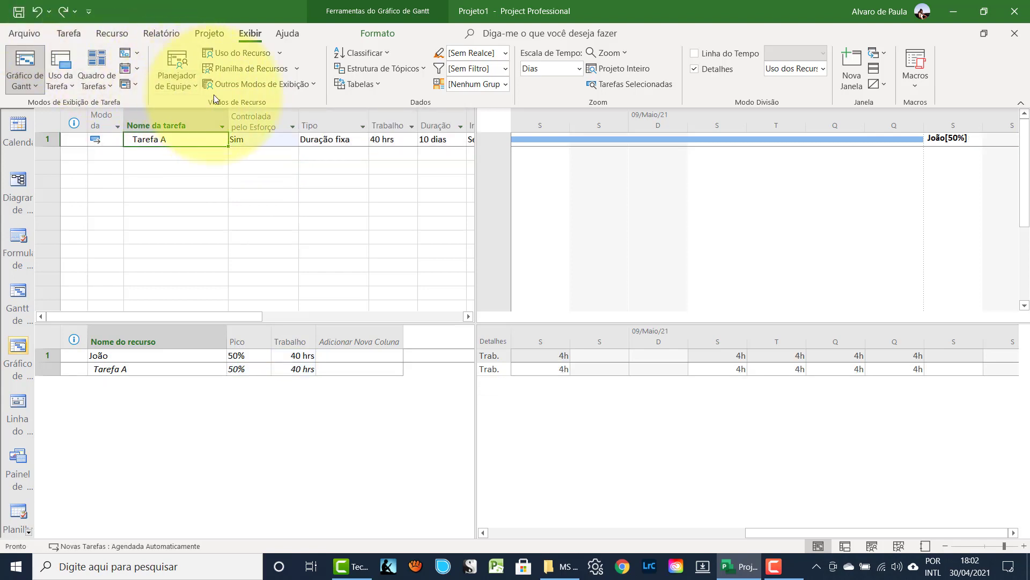
- Set Controlada pelo Esforço to Não for the fixed-duration Tarefa A
click(295, 140)
click(293, 140)
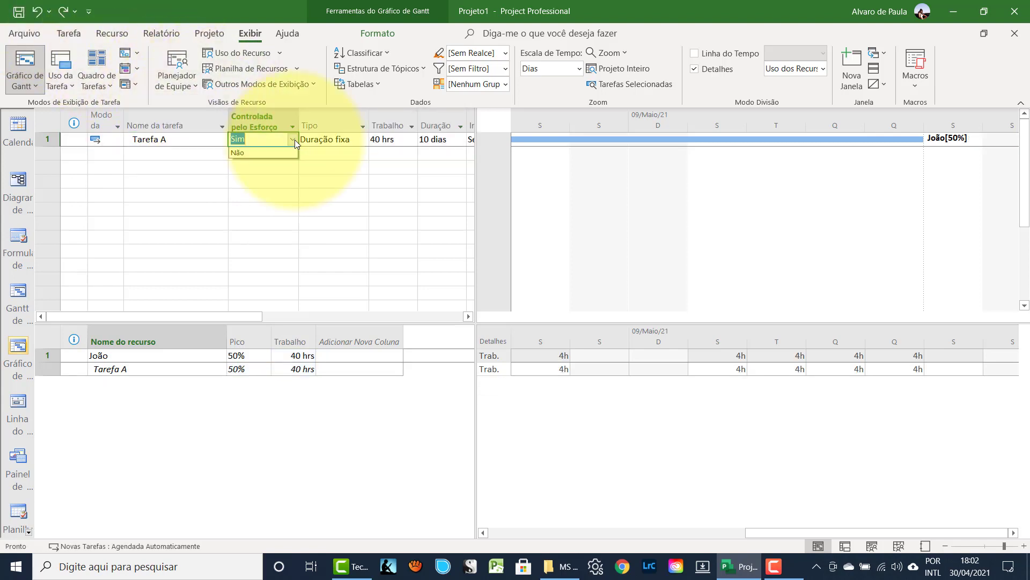
click(245, 156)
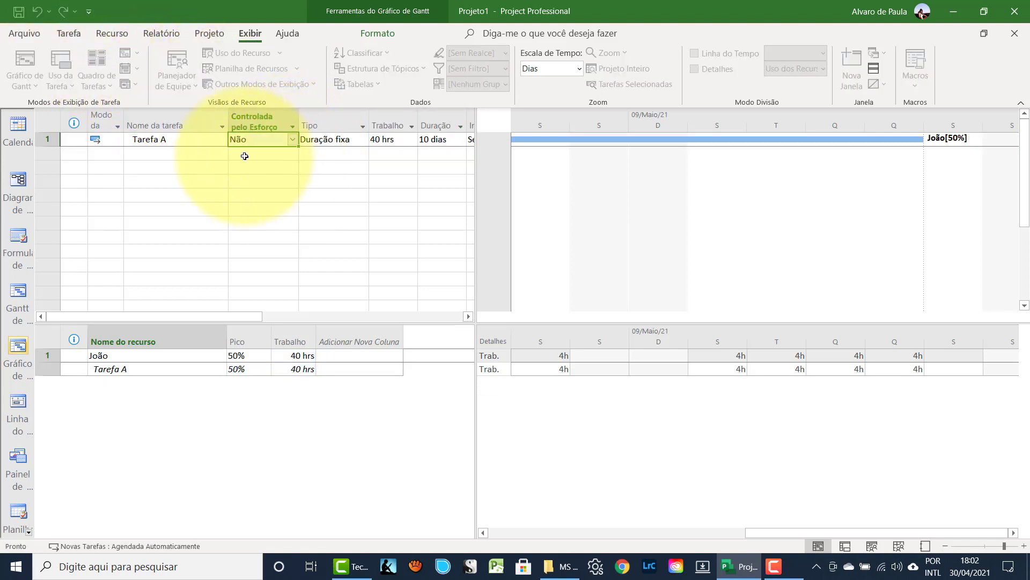
click(163, 139)
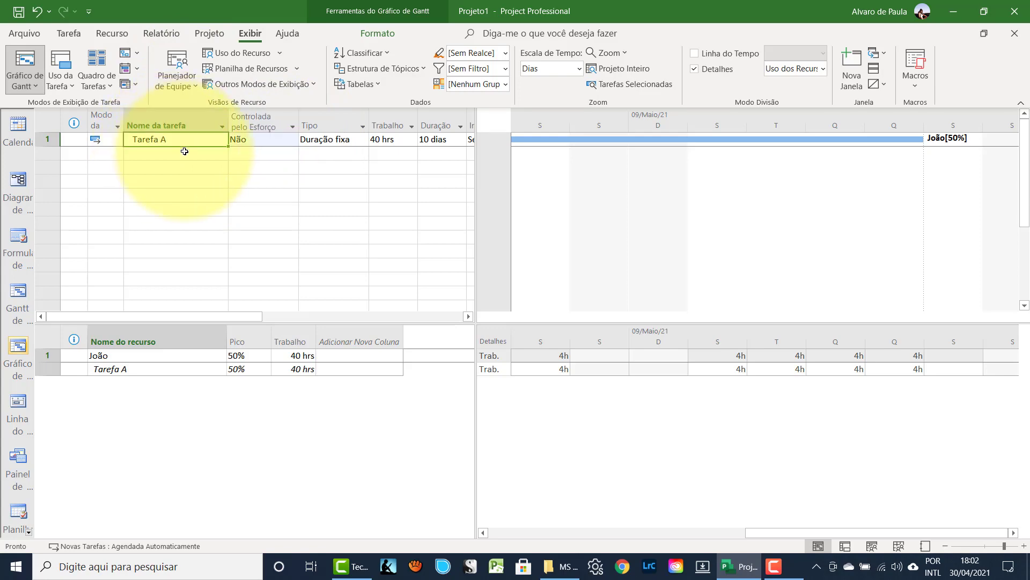
- Assign the second resource to the fixed-duration Tarefa A at 50% units and review the daily hours of both resources
double_click(174, 141)
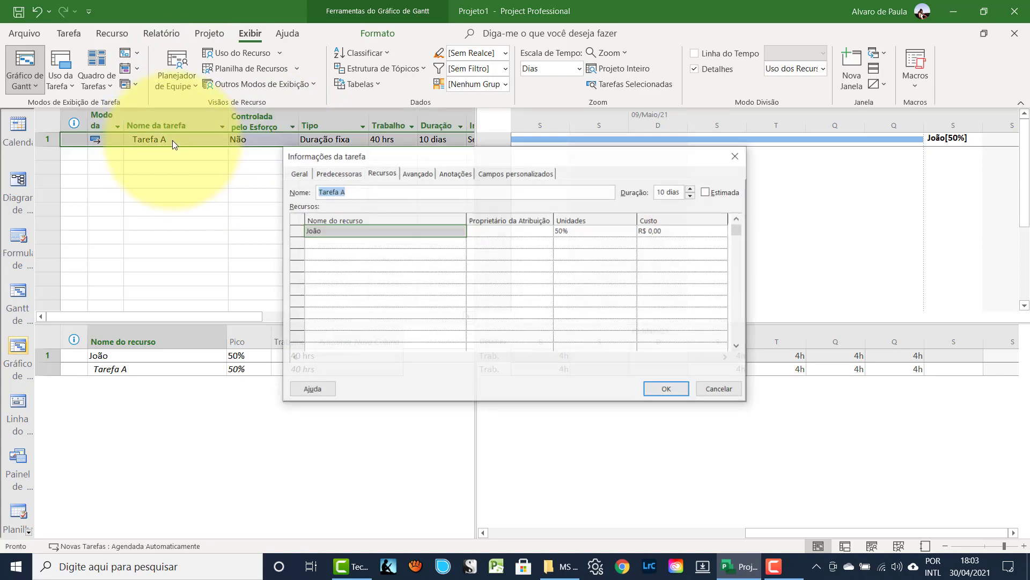
click(332, 244)
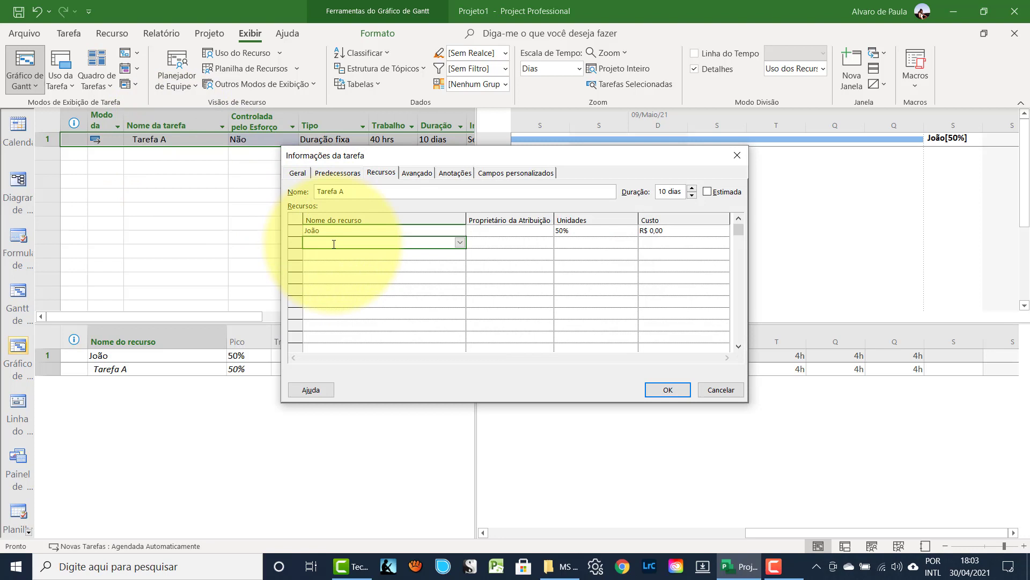
click(460, 245)
click(408, 264)
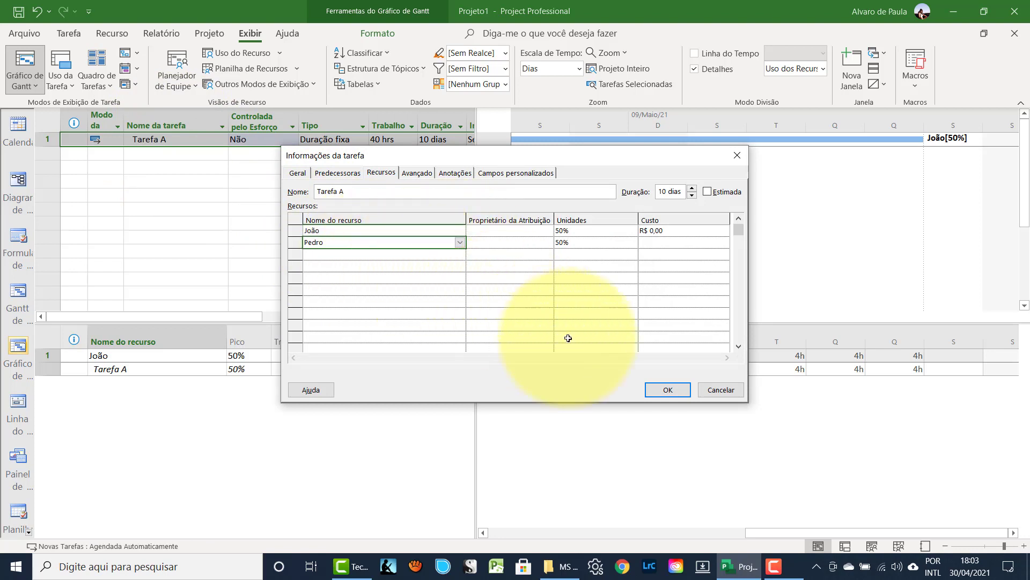
click(666, 390)
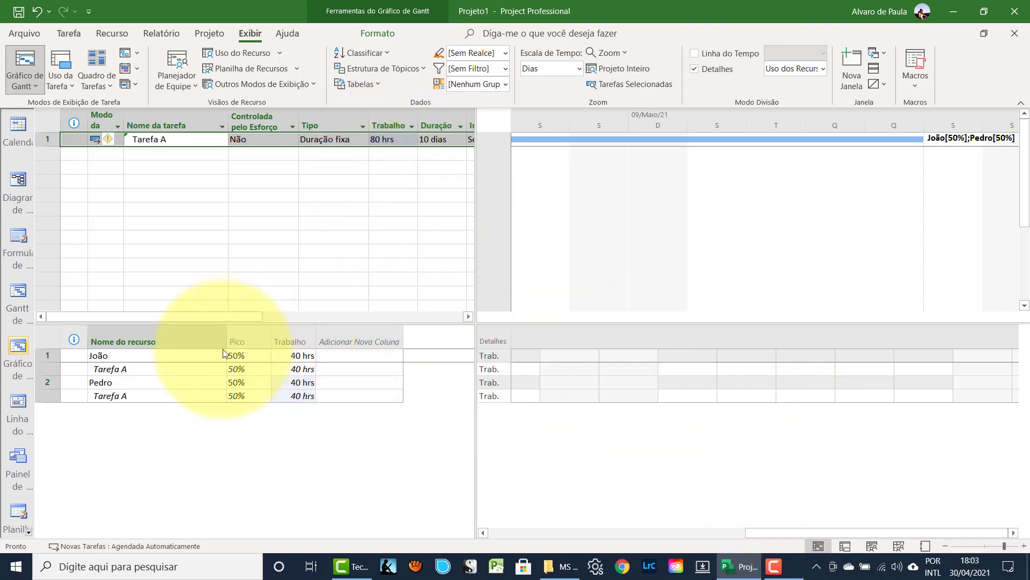
drag(816, 532, 729, 531)
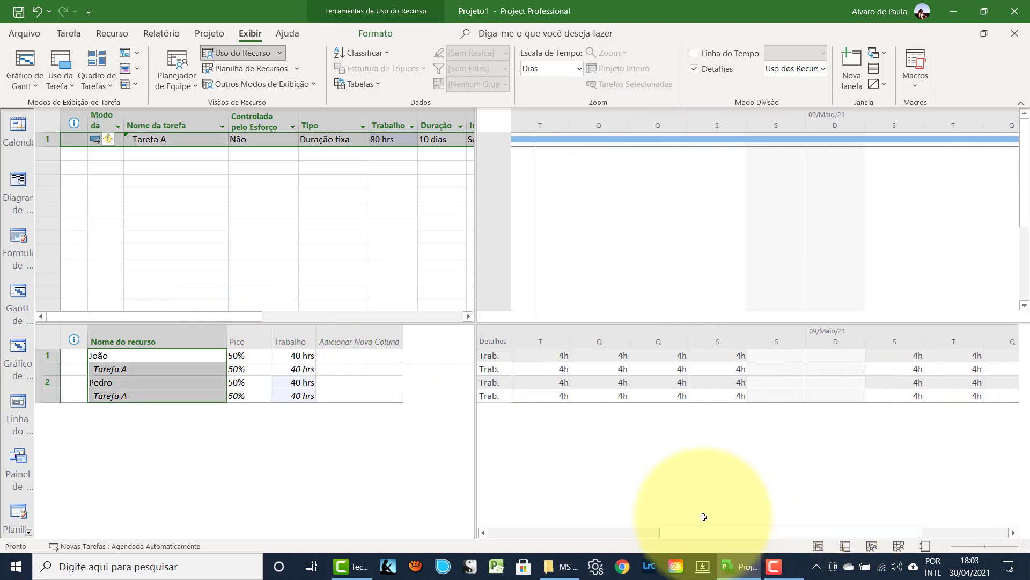
click(199, 353)
click(212, 353)
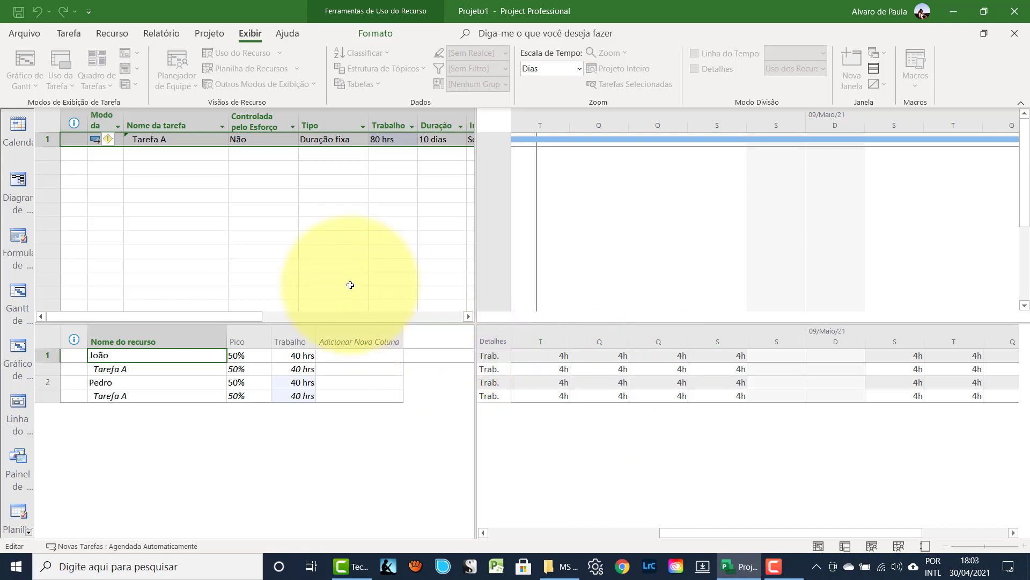
- Set Tarefa A's type to Trabalho fixo and check its Controlada pelo Esforço setting
click(249, 143)
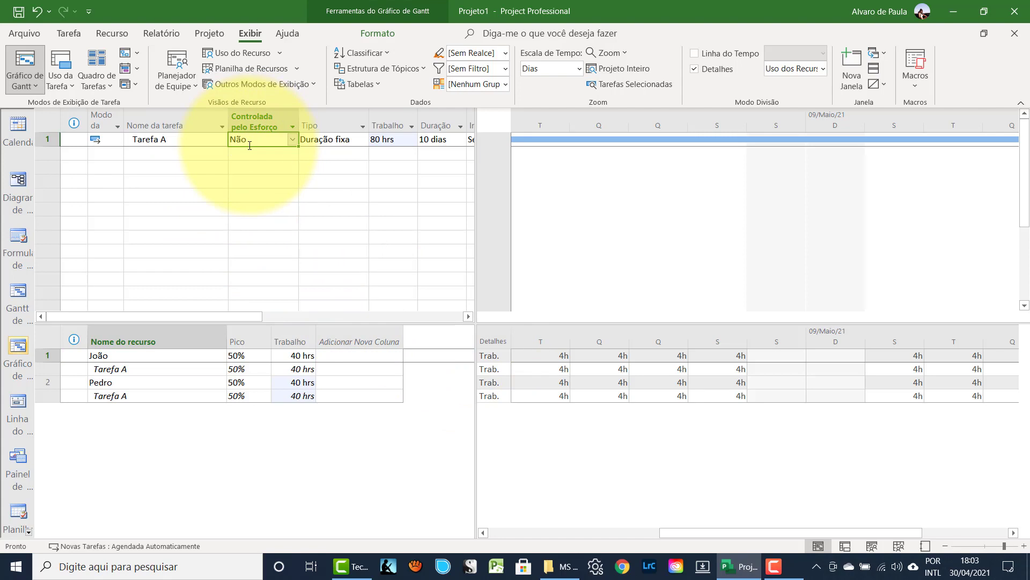
click(193, 138)
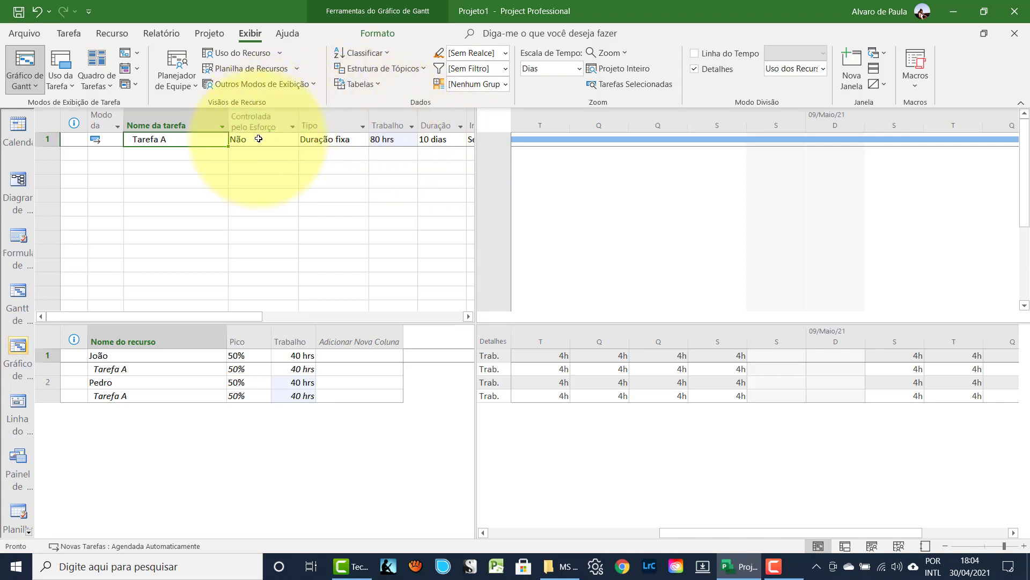
click(338, 140)
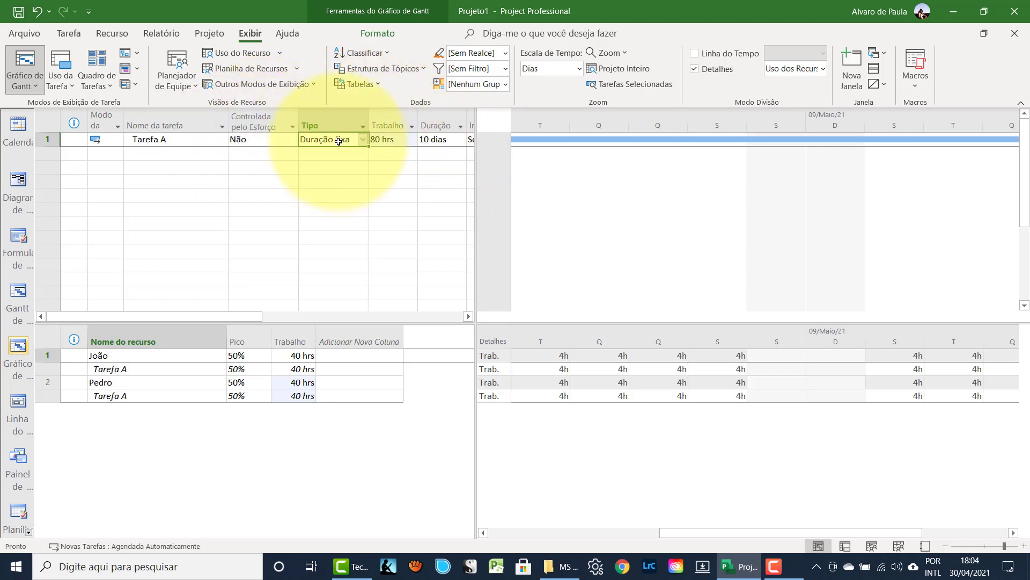
click(363, 140)
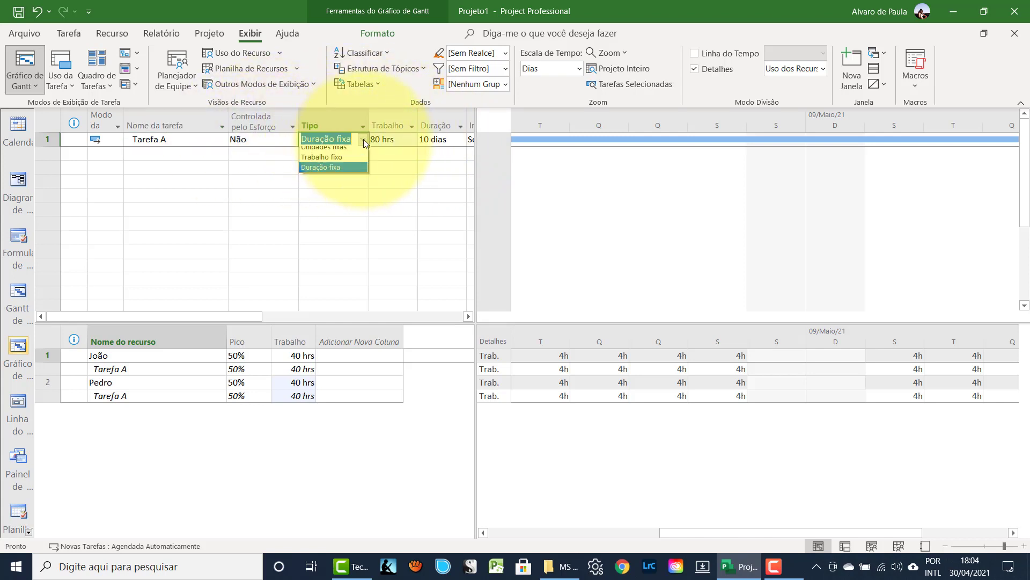
click(338, 162)
click(199, 138)
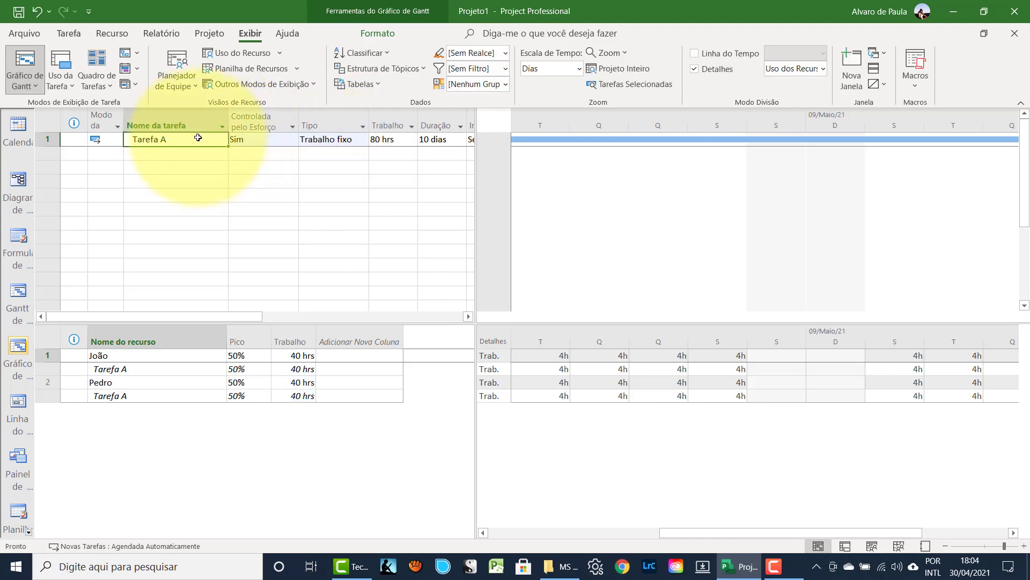
click(255, 139)
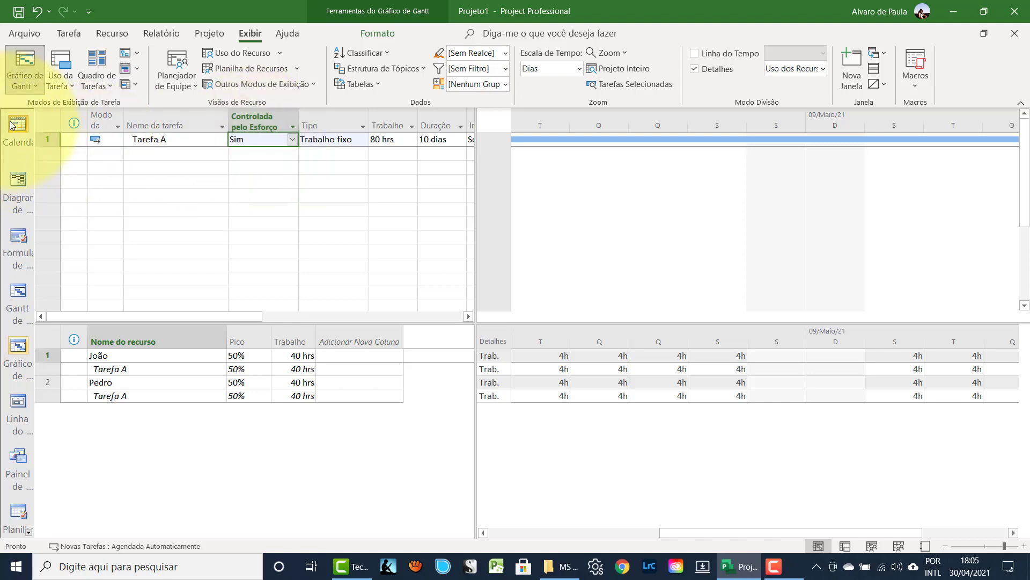
- Select all tasks and choose Agendado Automaticamente as their shared scheduling mode in the multiple-task information
click(44, 115)
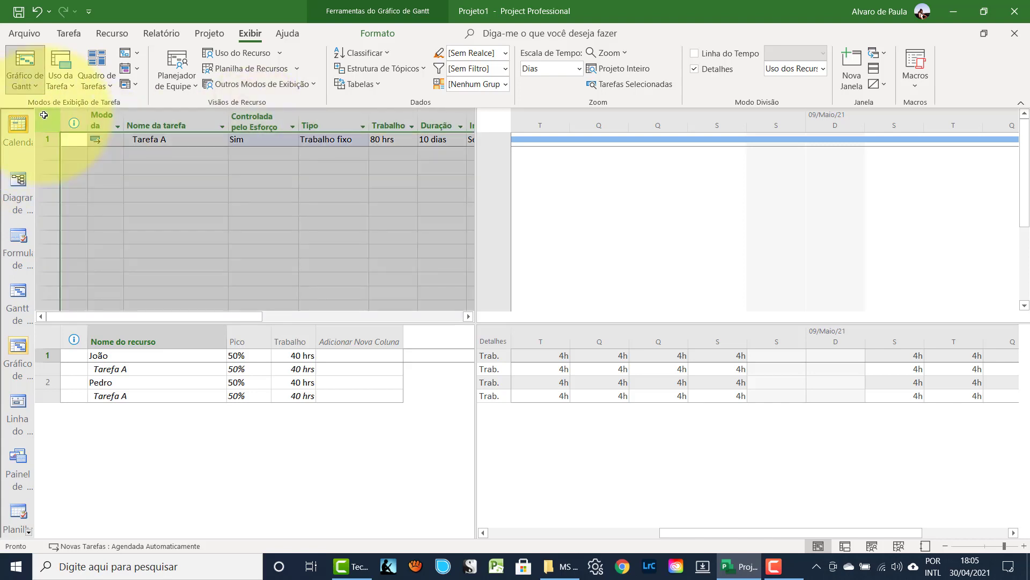
click(70, 33)
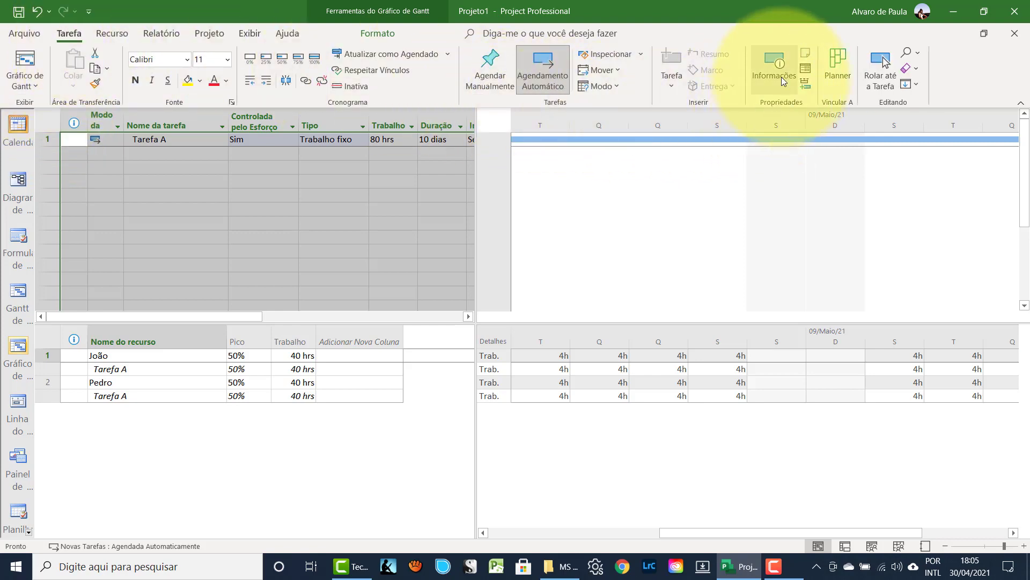
click(774, 63)
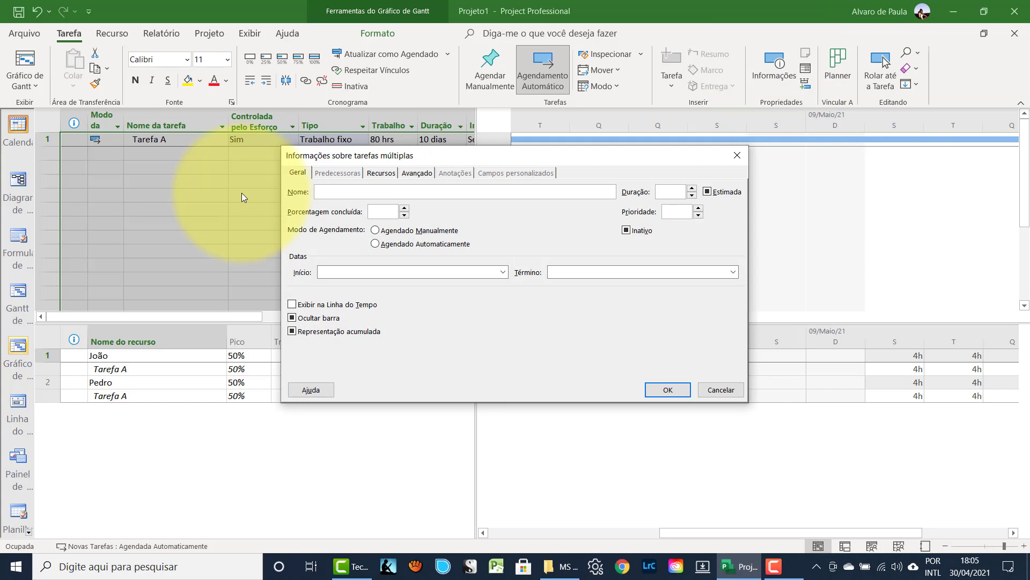
click(375, 245)
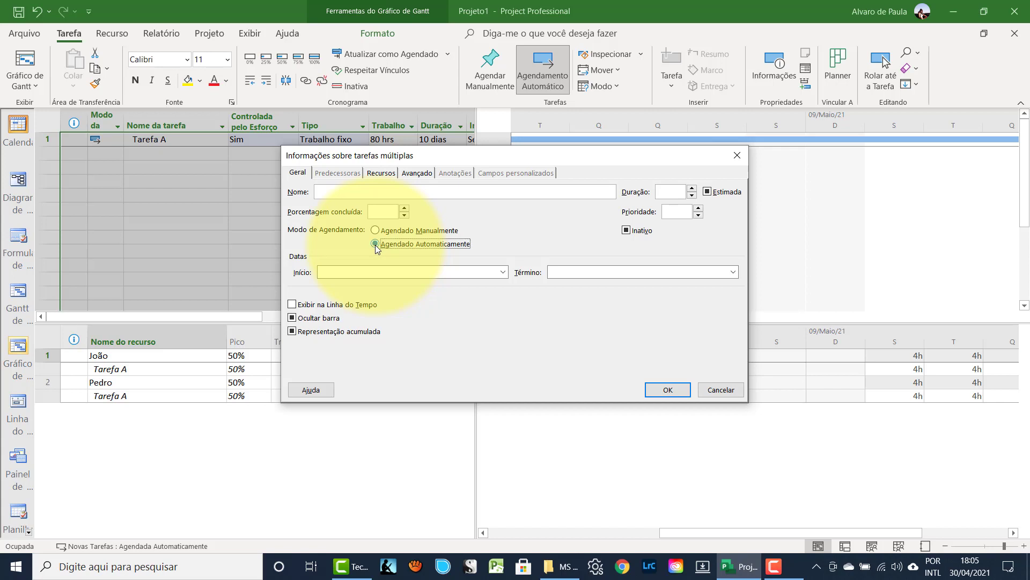
- Set the task type of all selected tasks to Duração fixa and turn off Controlada pelo empenho
click(414, 172)
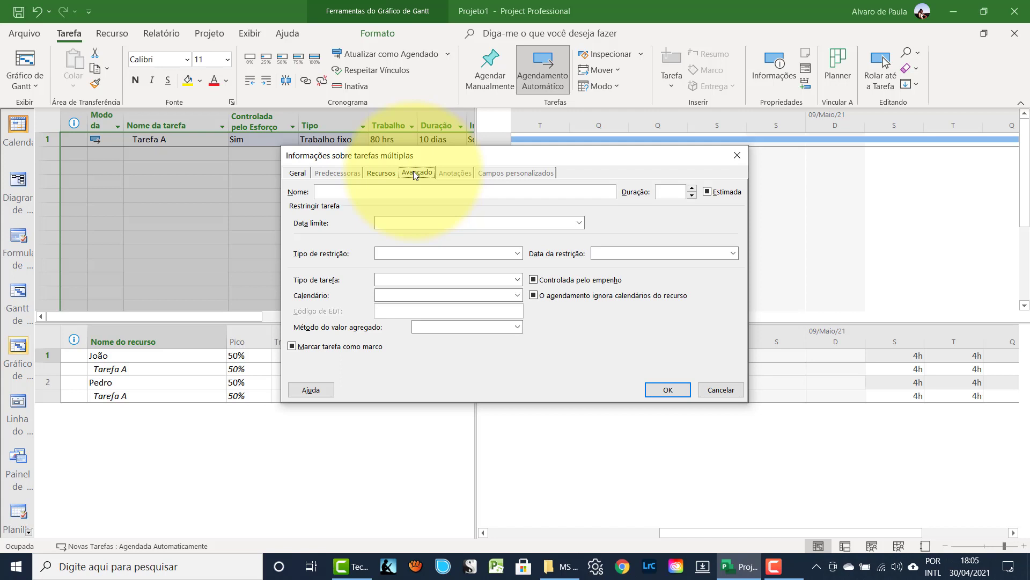
click(517, 280)
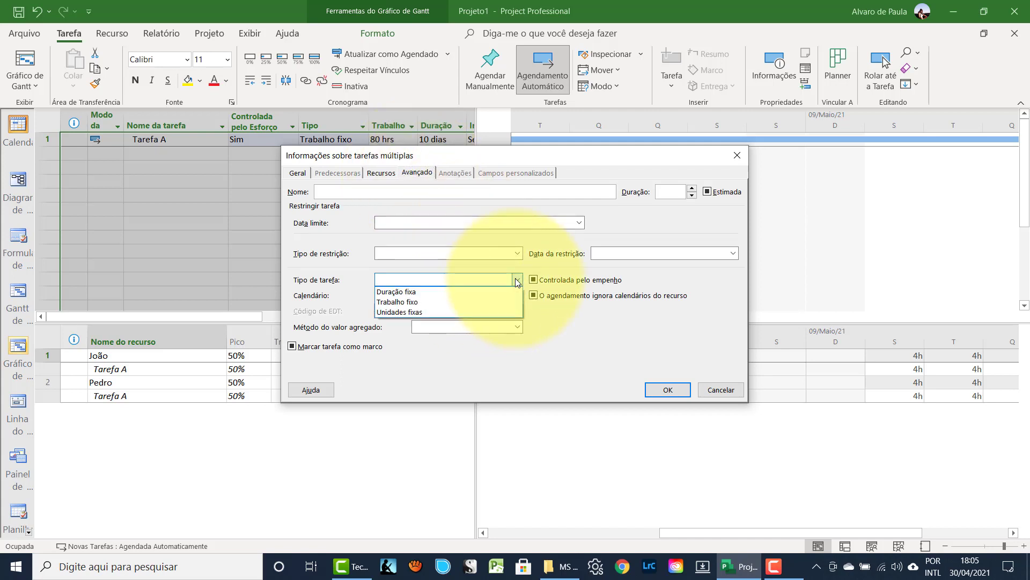
click(428, 291)
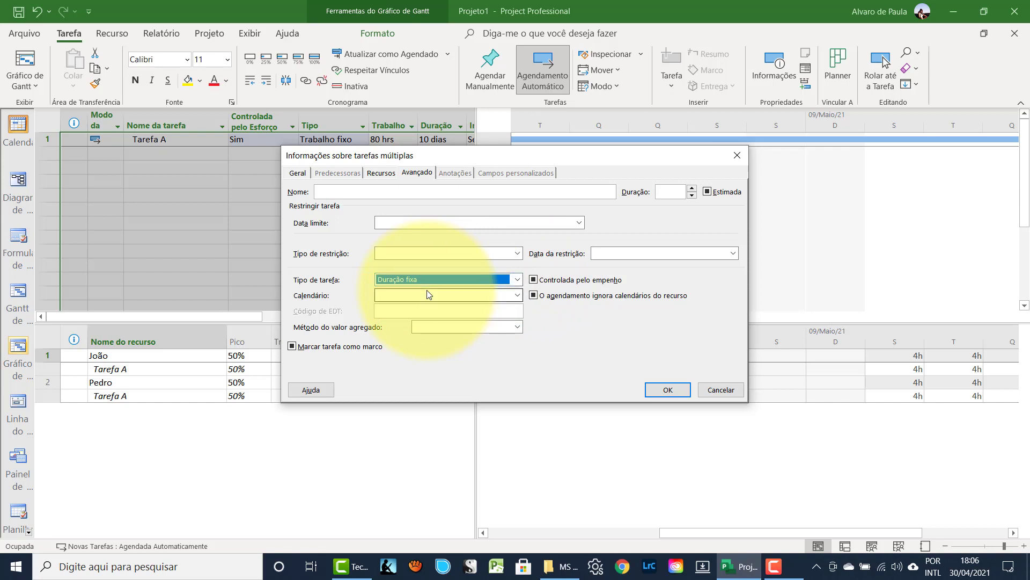
click(534, 281)
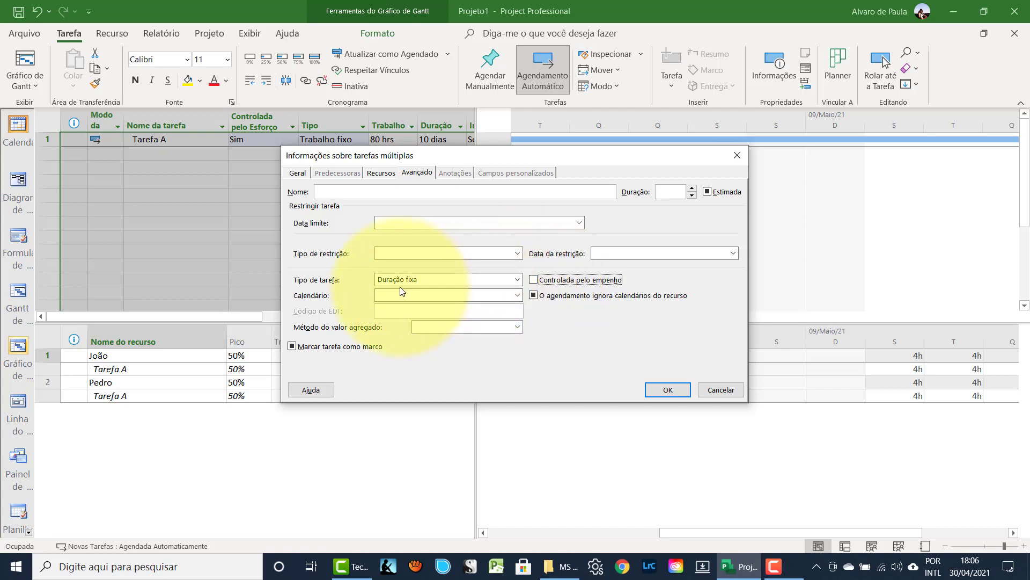
click(658, 387)
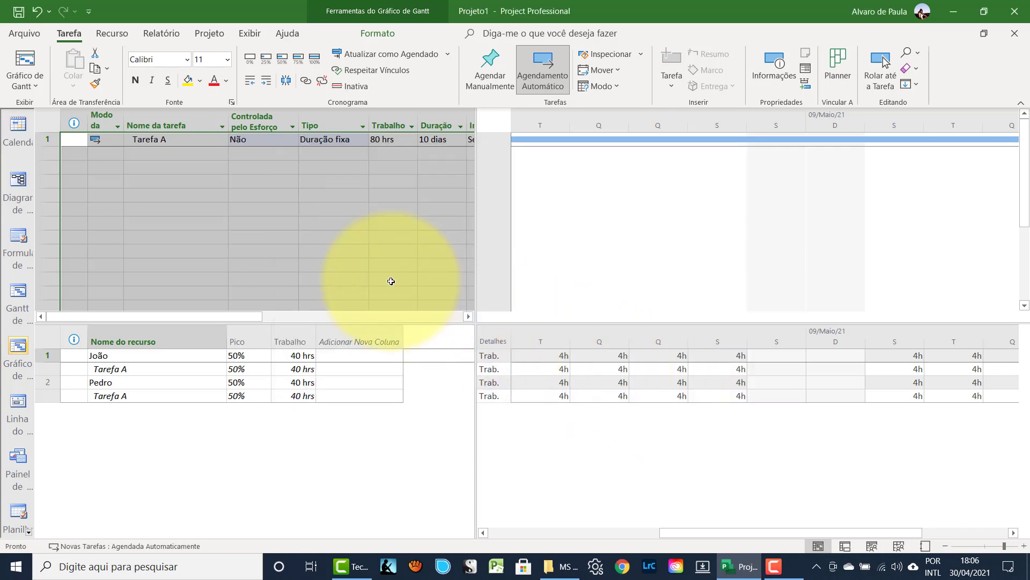
- Hide the lower resource usage details and bring Tarefa A's whole Gantt bar into view
click(182, 142)
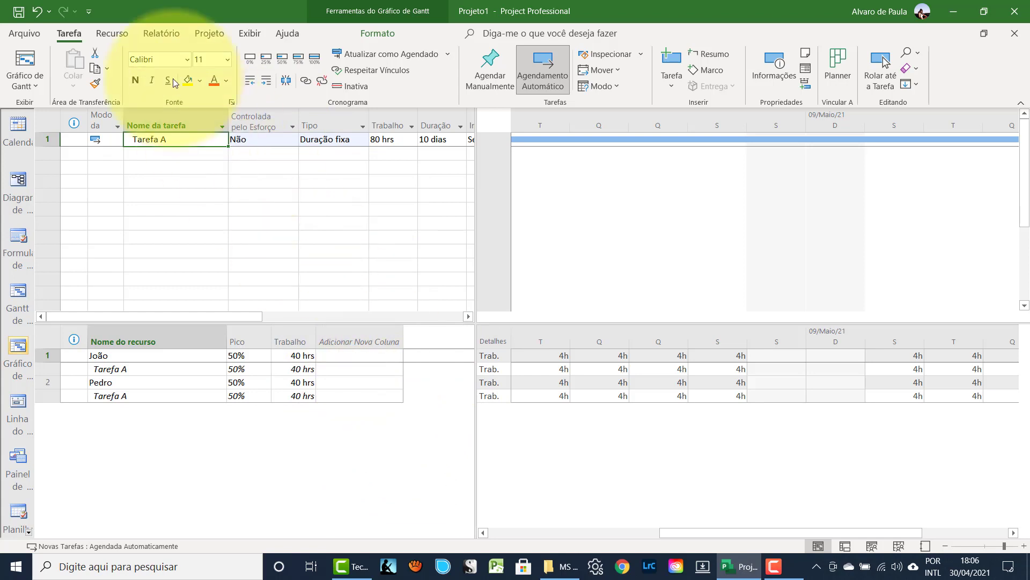
click(250, 33)
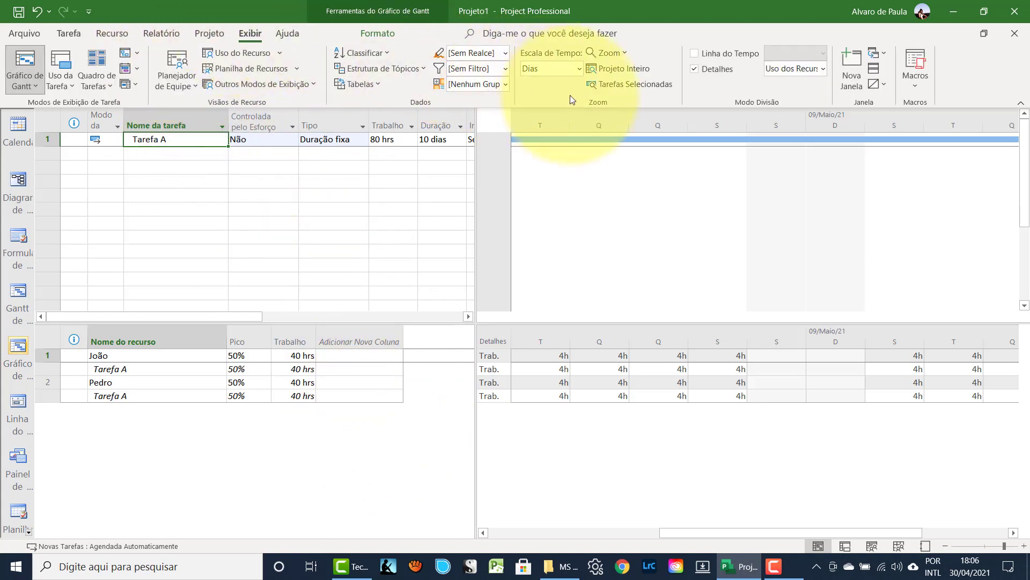
click(696, 69)
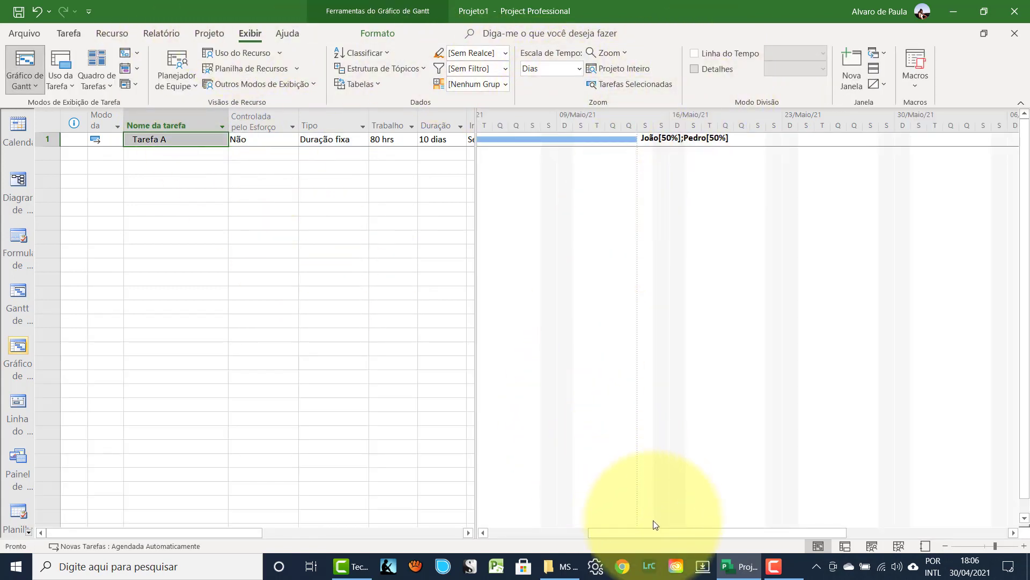
drag(653, 532, 571, 537)
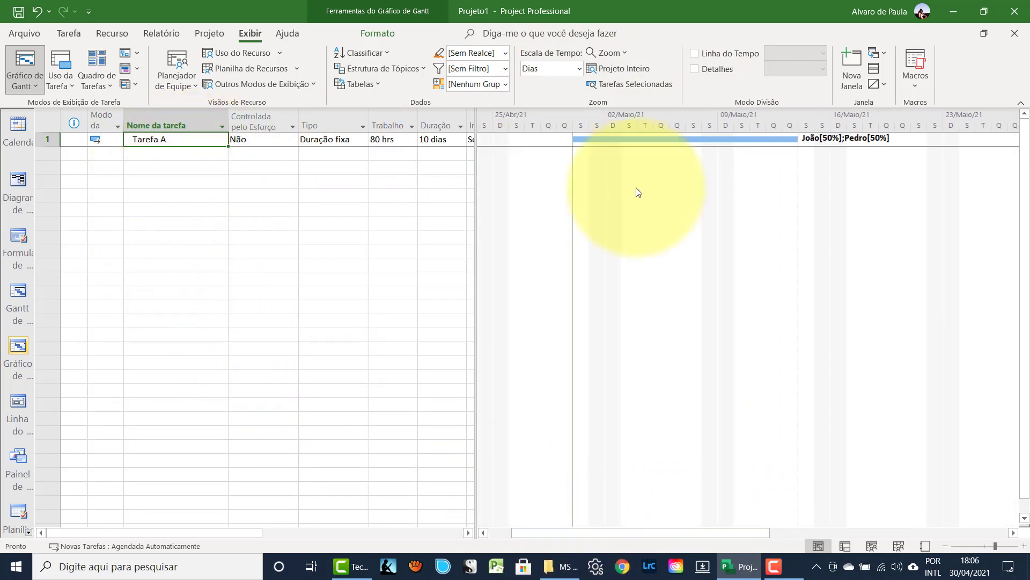
- Remove the second resource from Tarefa A's resource assignments
double_click(192, 139)
click(381, 173)
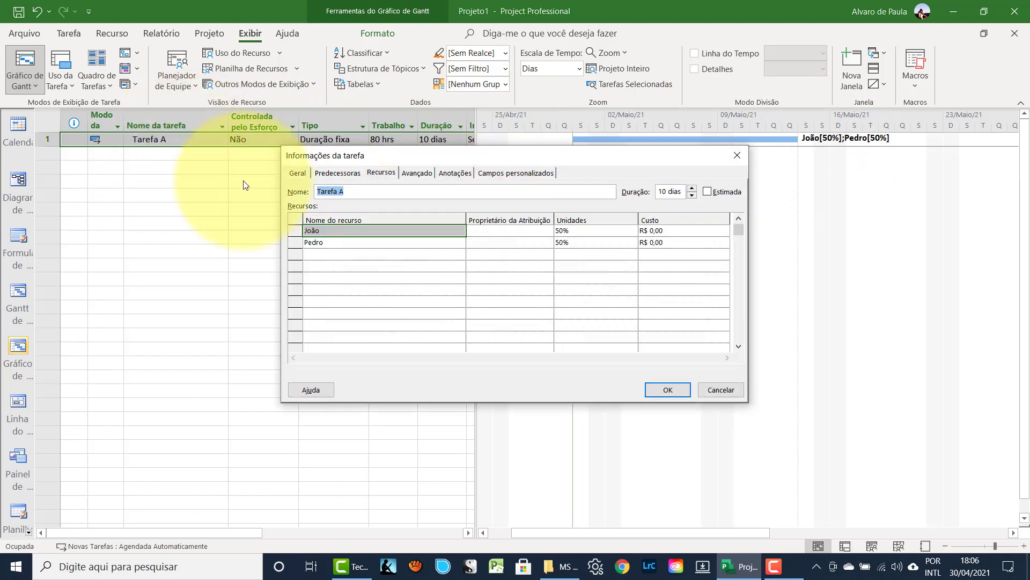
click(323, 242)
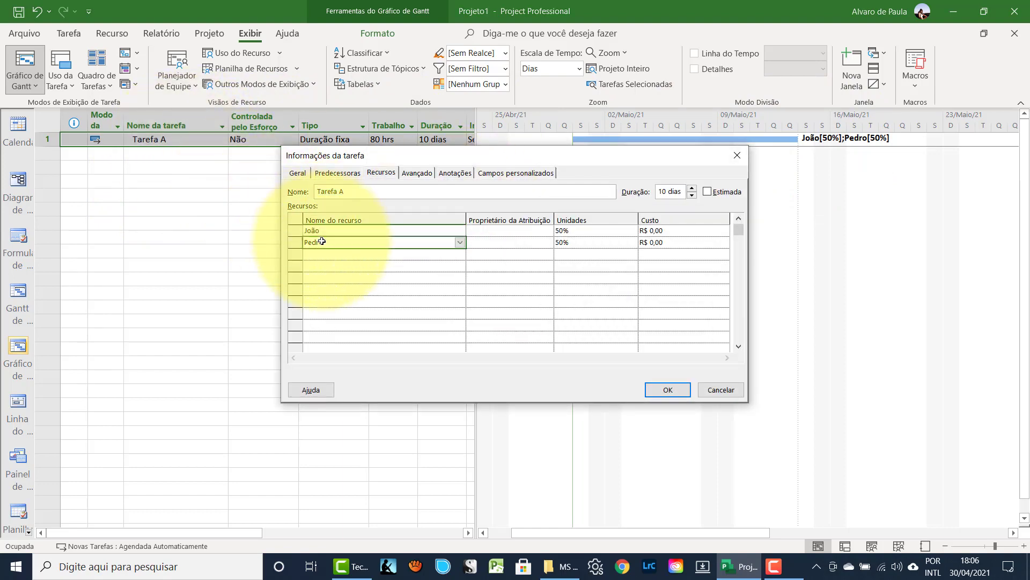
key(Delete)
click(659, 390)
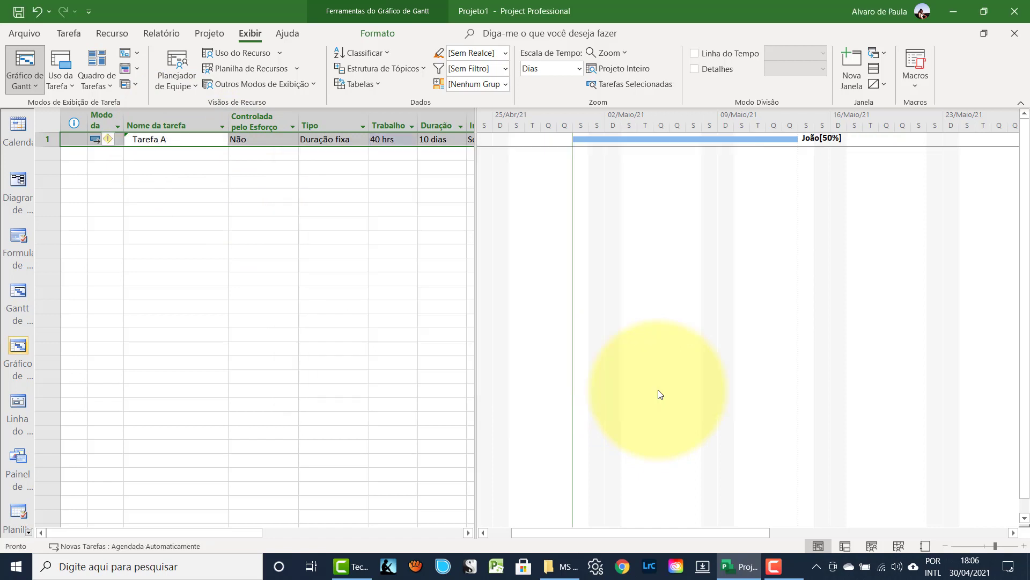
click(182, 181)
click(176, 139)
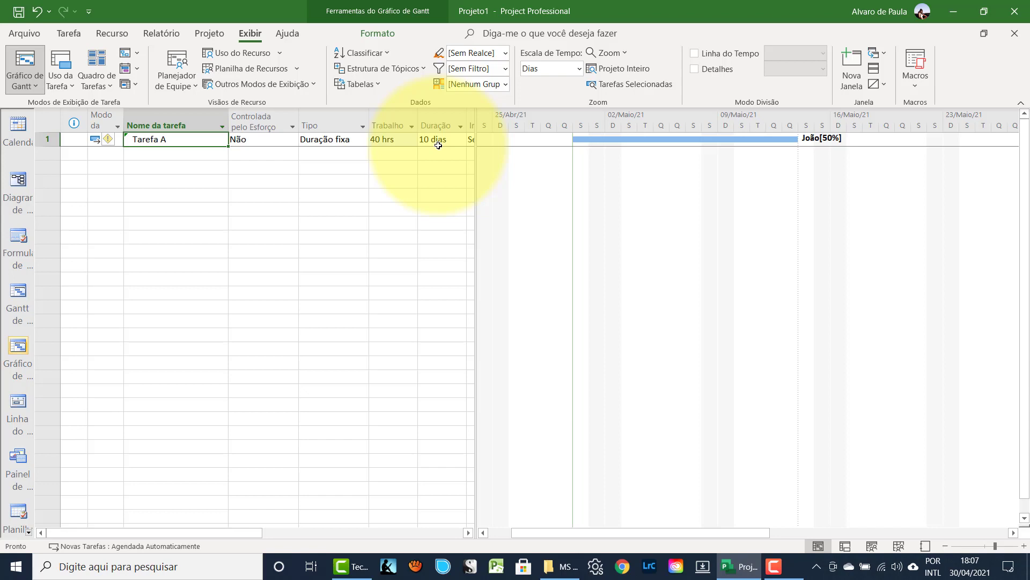
- Assign the second resource at 50% units to the fixed-duration, non-effort-driven Tarefa A and review its work and duration
double_click(194, 136)
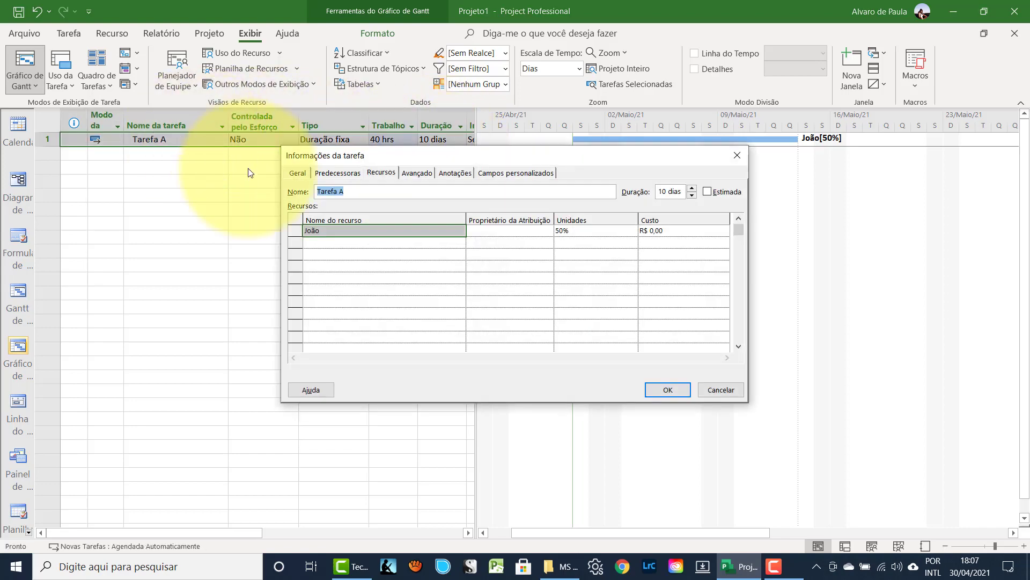
click(331, 240)
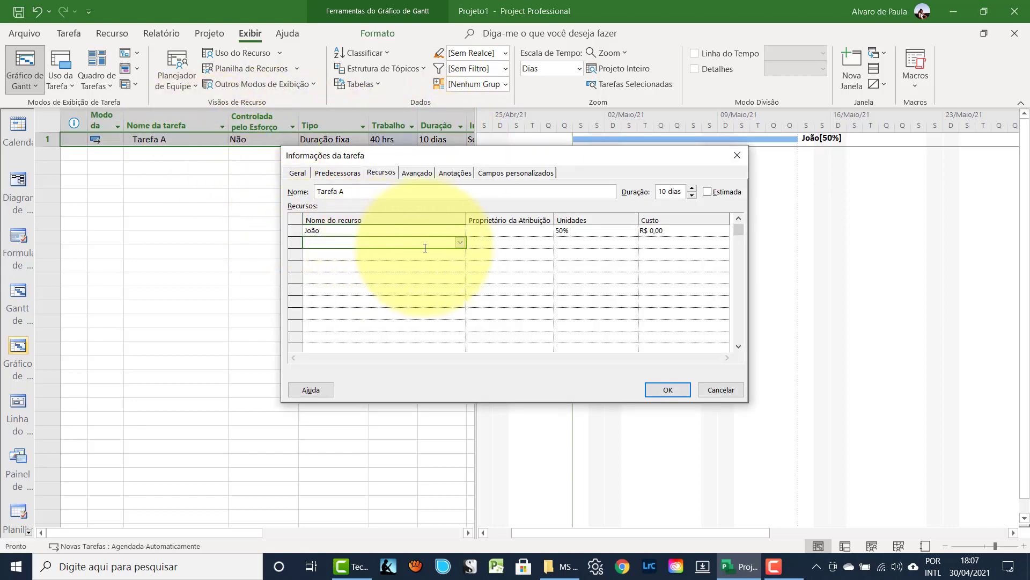
click(458, 241)
click(385, 263)
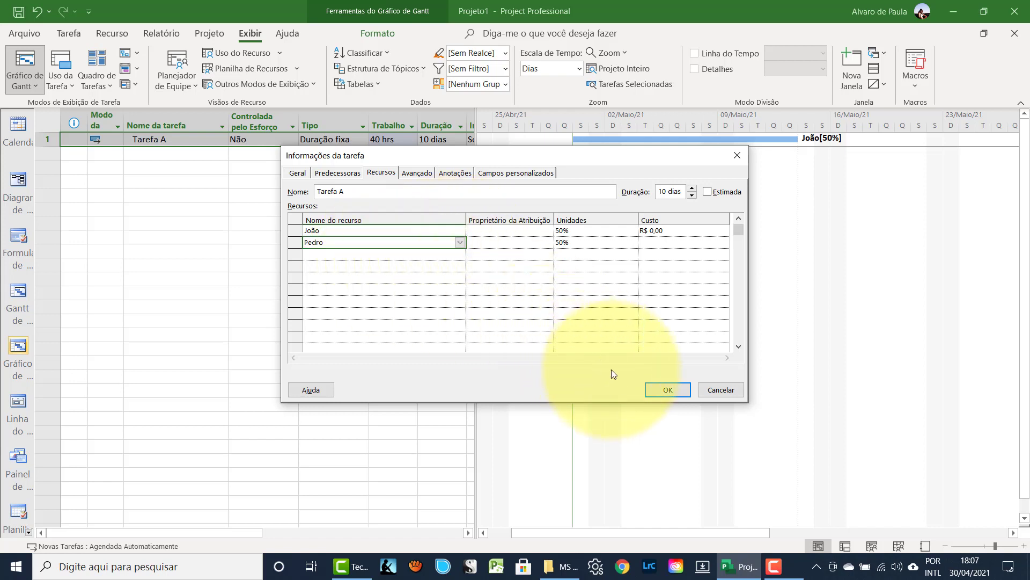
click(662, 390)
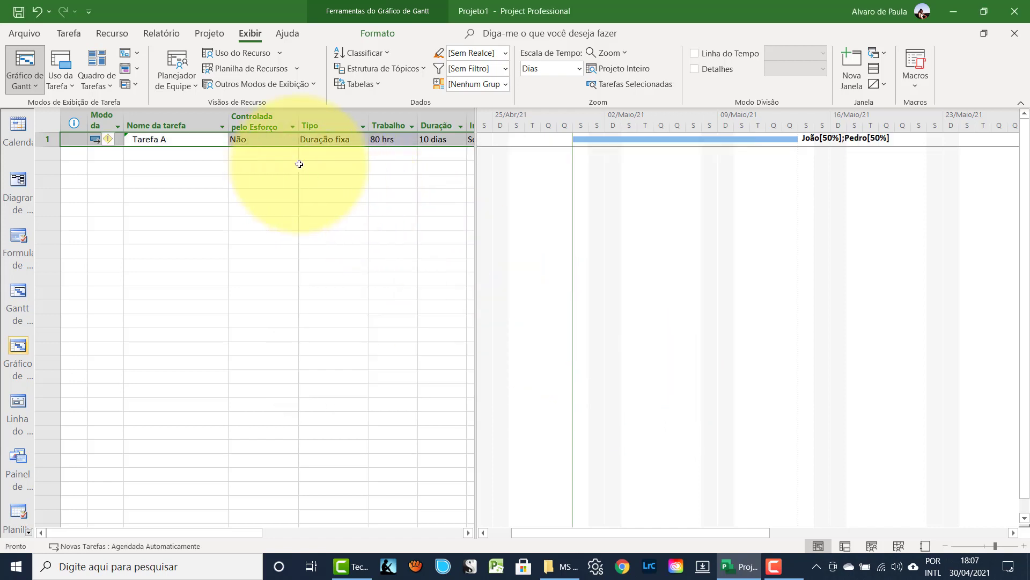
click(348, 141)
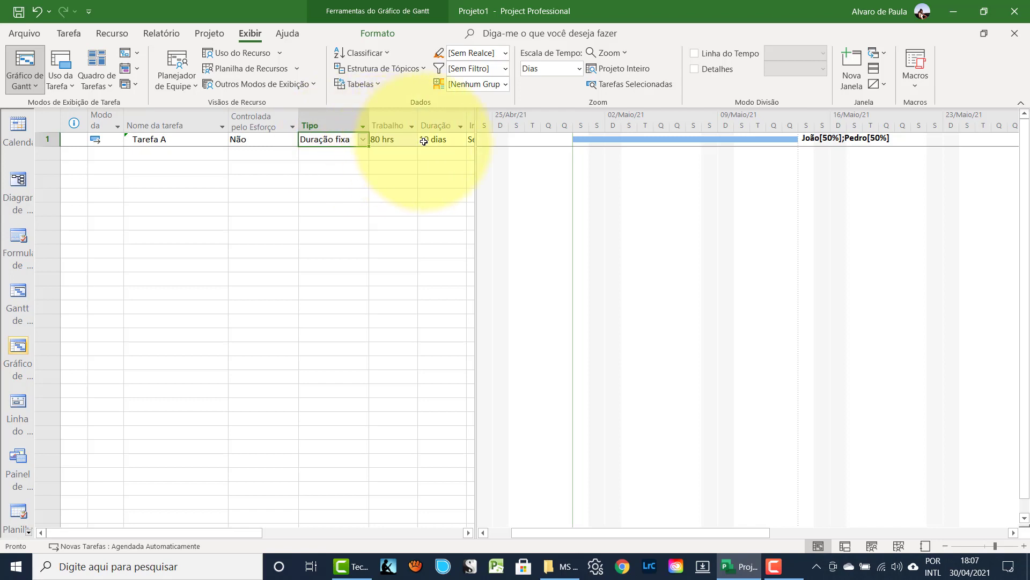
key(Right)
key(Right)
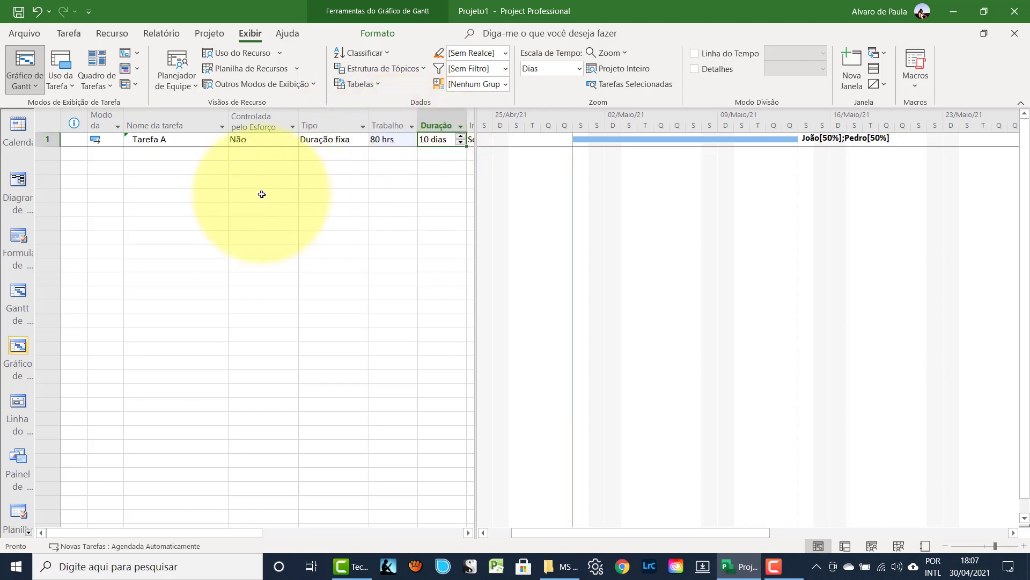
- Undo the recent changes back to effort-driven Tarefa A with one resource, and set its type to Unidades fixas
key(ctrl+z)
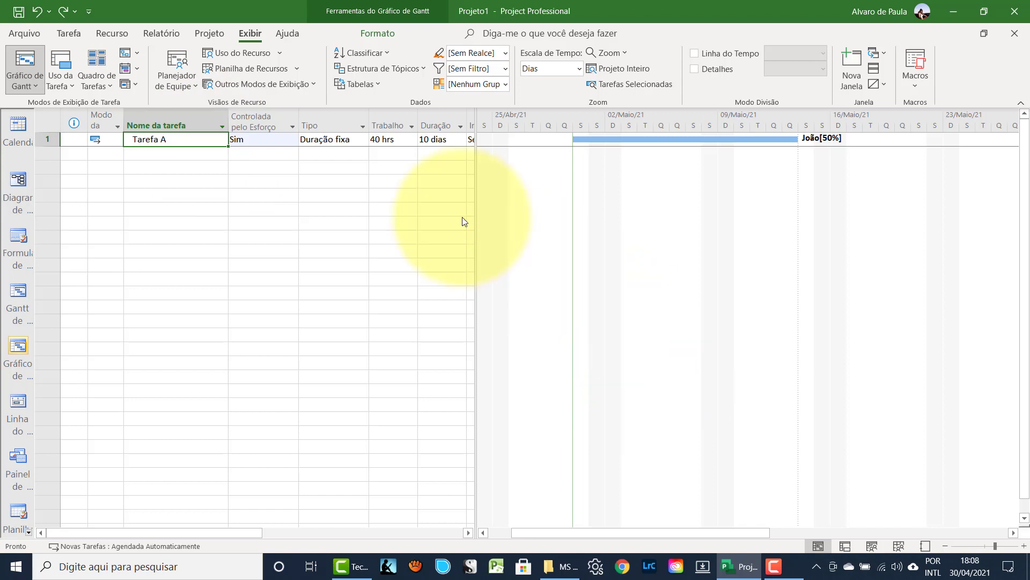
click(356, 144)
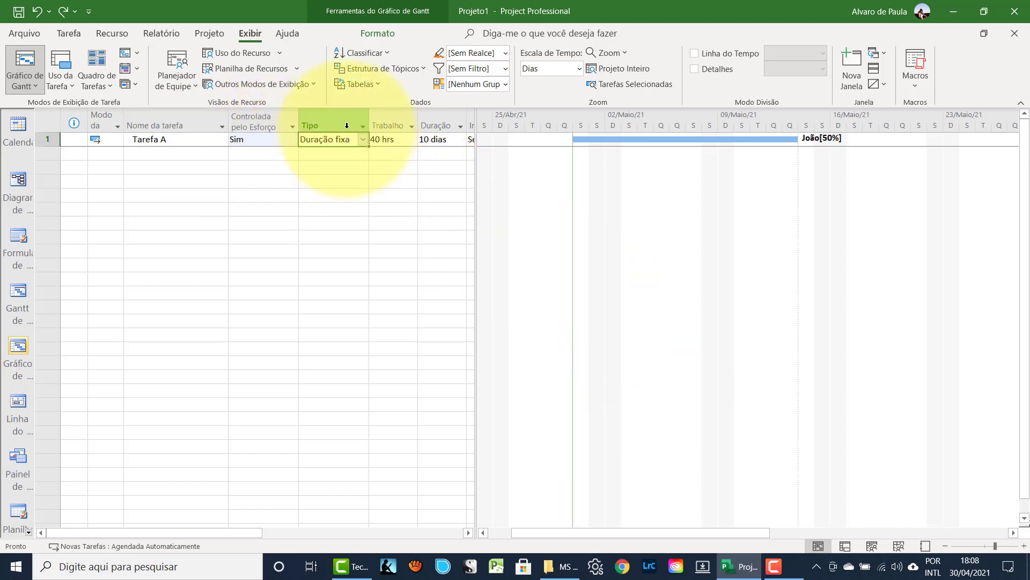
click(363, 140)
click(334, 151)
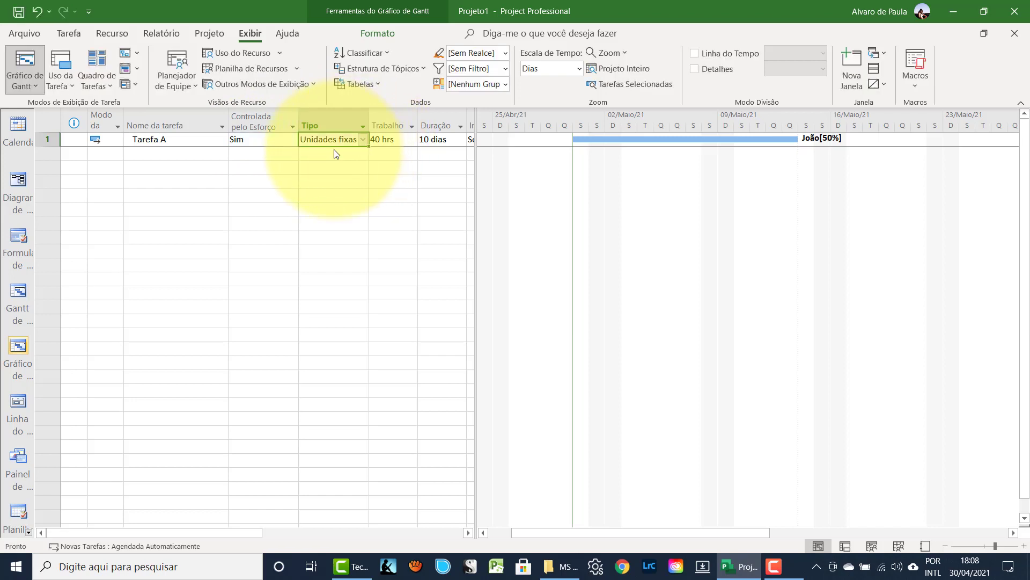
click(206, 142)
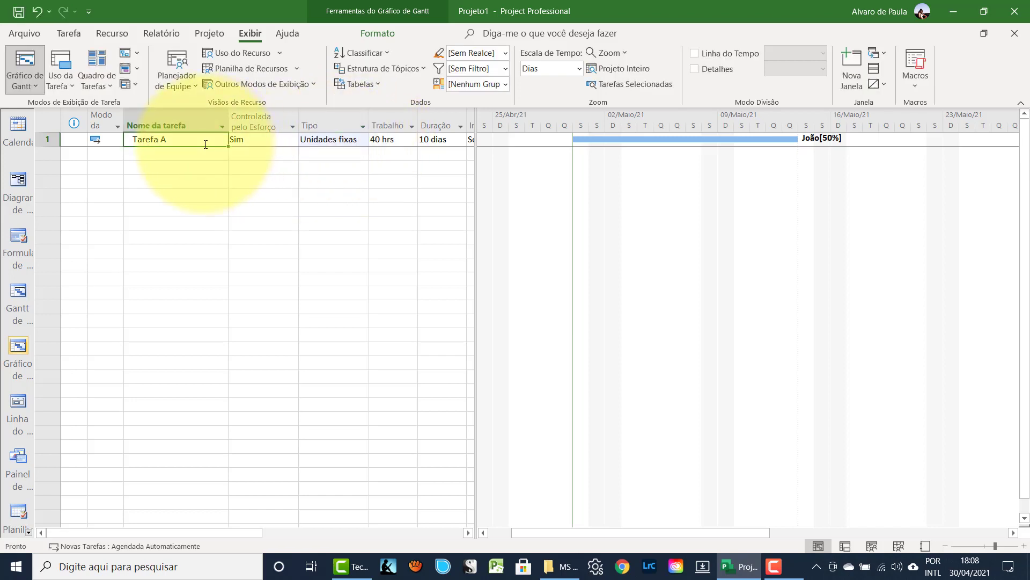
- Assign the second resource at 50% units to the effort-driven, fixed-units Tarefa A
click(177, 157)
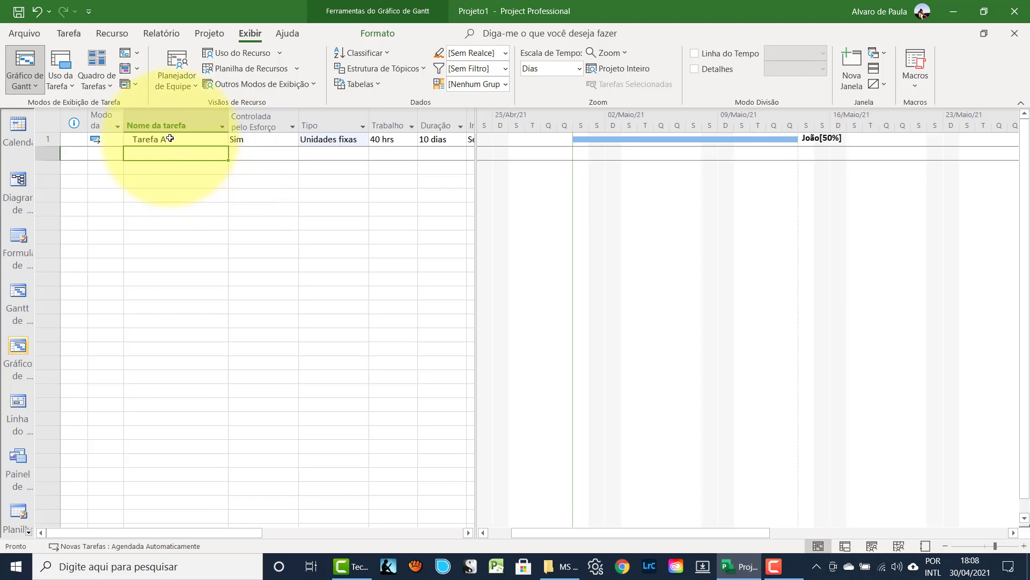
double_click(170, 139)
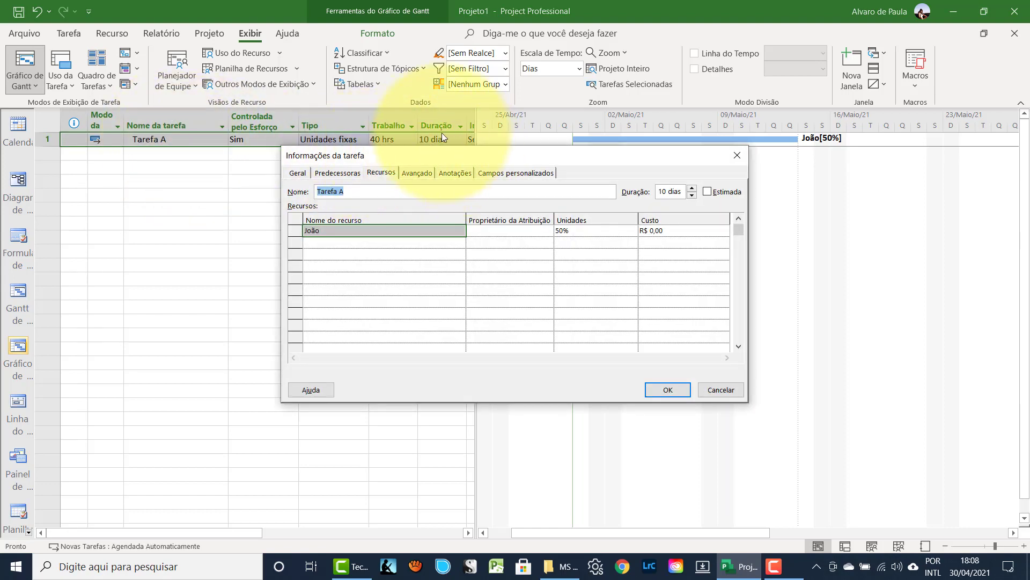
click(389, 242)
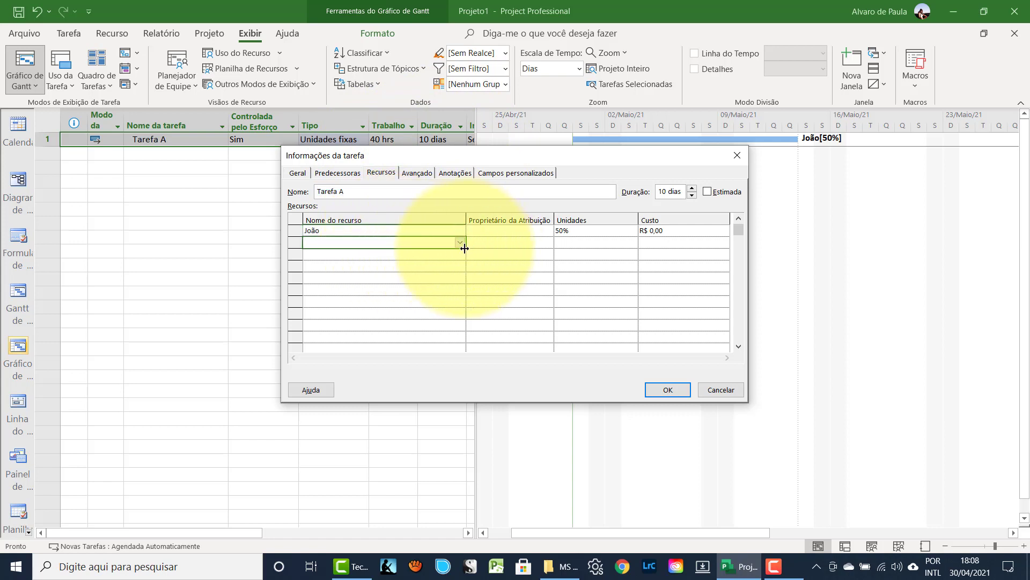
click(460, 243)
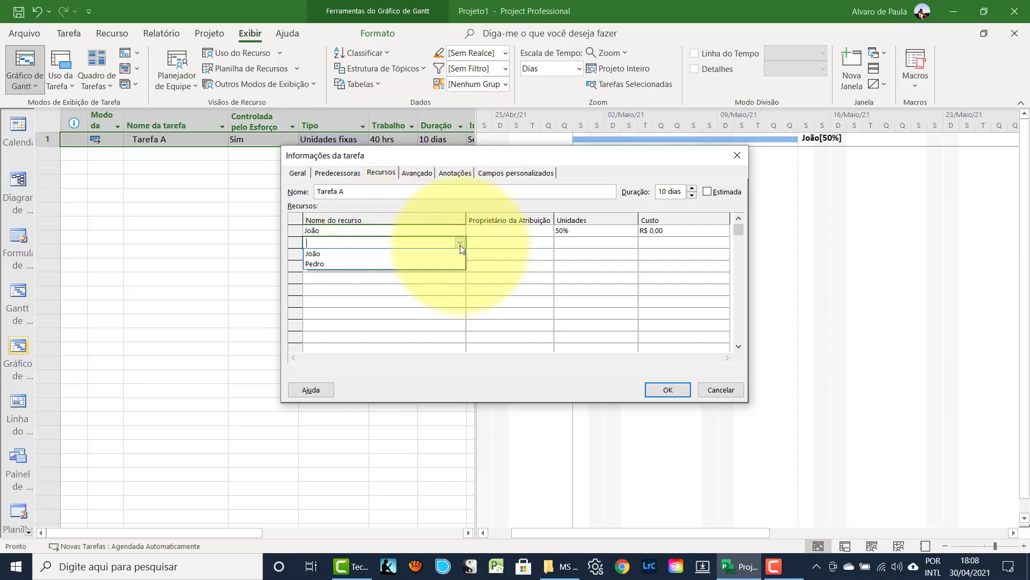
click(347, 263)
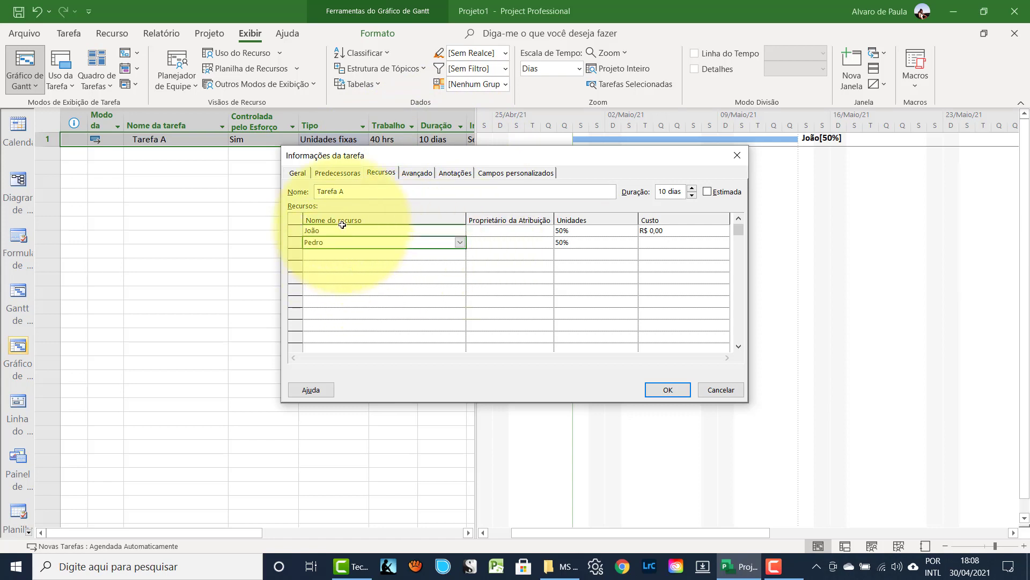
click(658, 389)
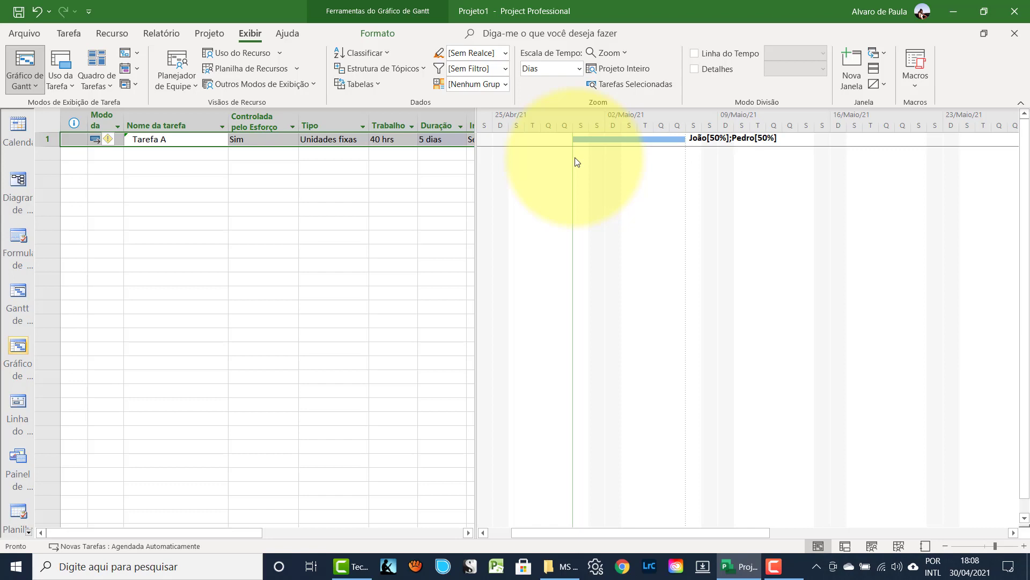
- Set Tarefa A's type to Duração fixa and its effort-driven setting to Não
click(342, 141)
click(275, 140)
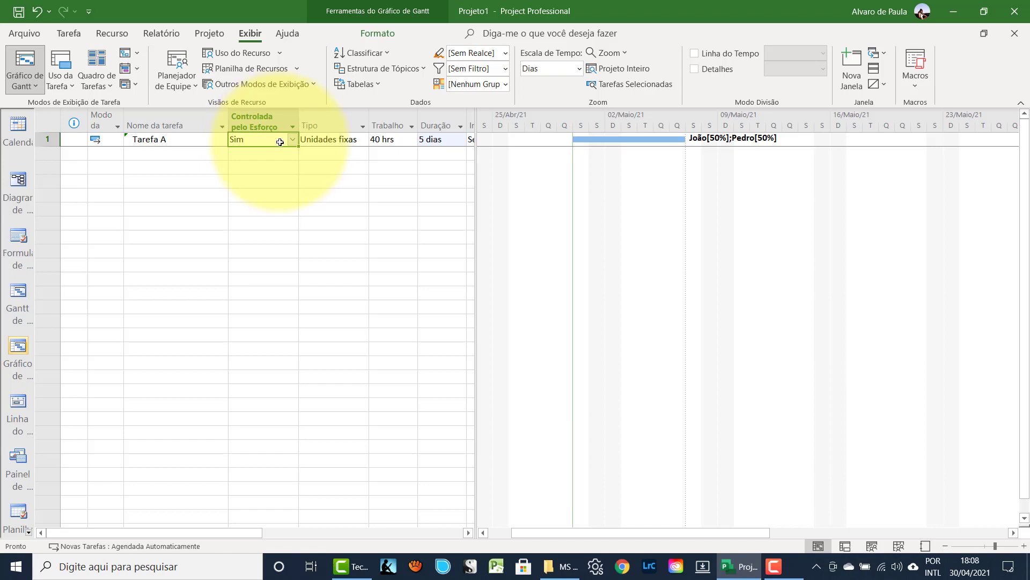
click(309, 138)
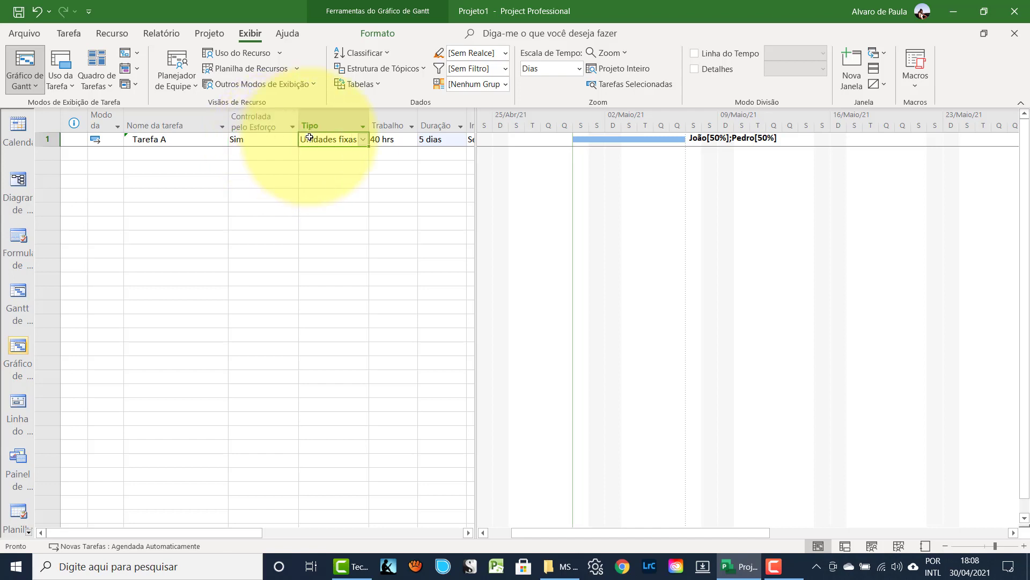
click(363, 140)
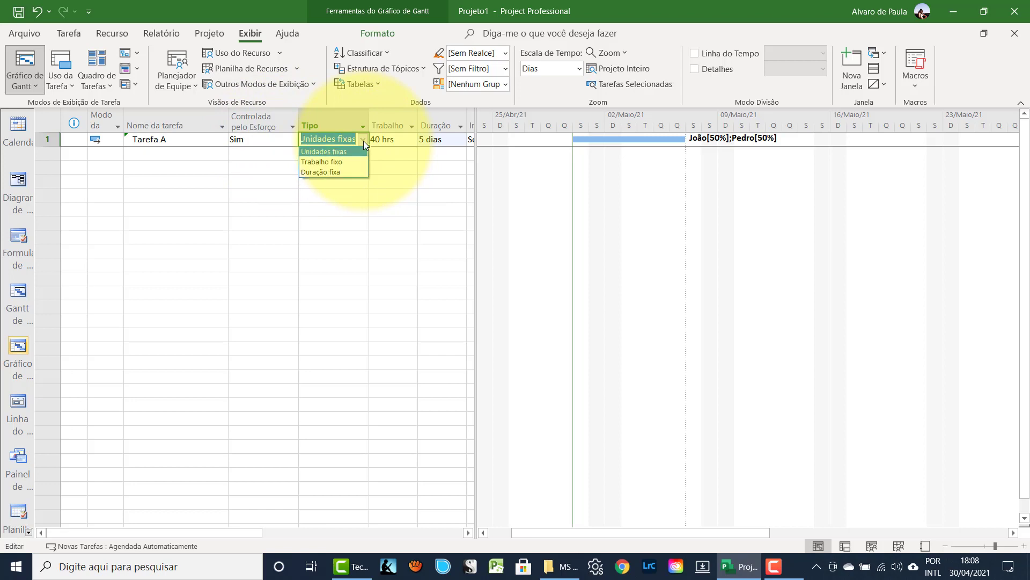
click(317, 171)
click(279, 139)
click(290, 140)
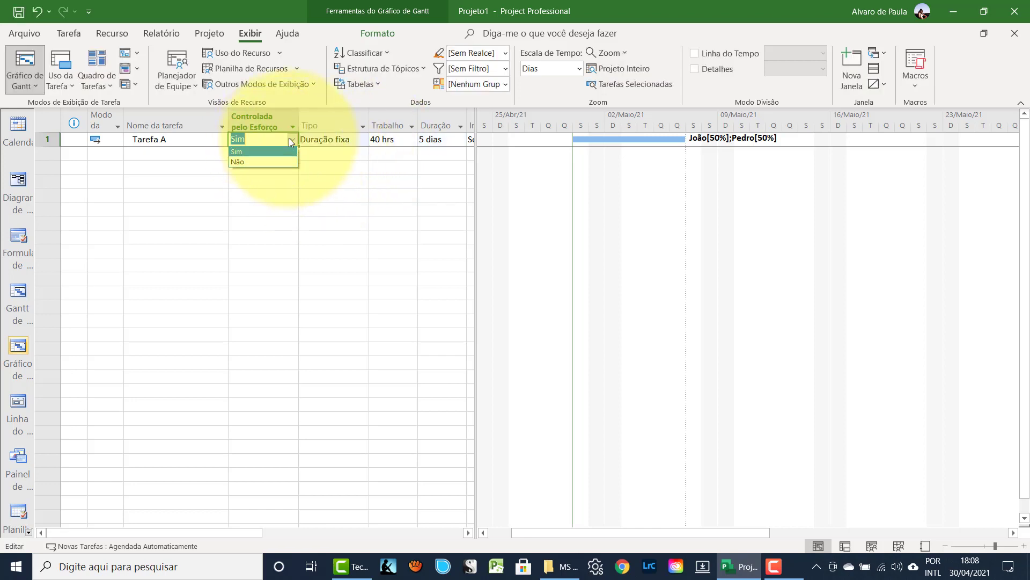
click(239, 162)
click(192, 141)
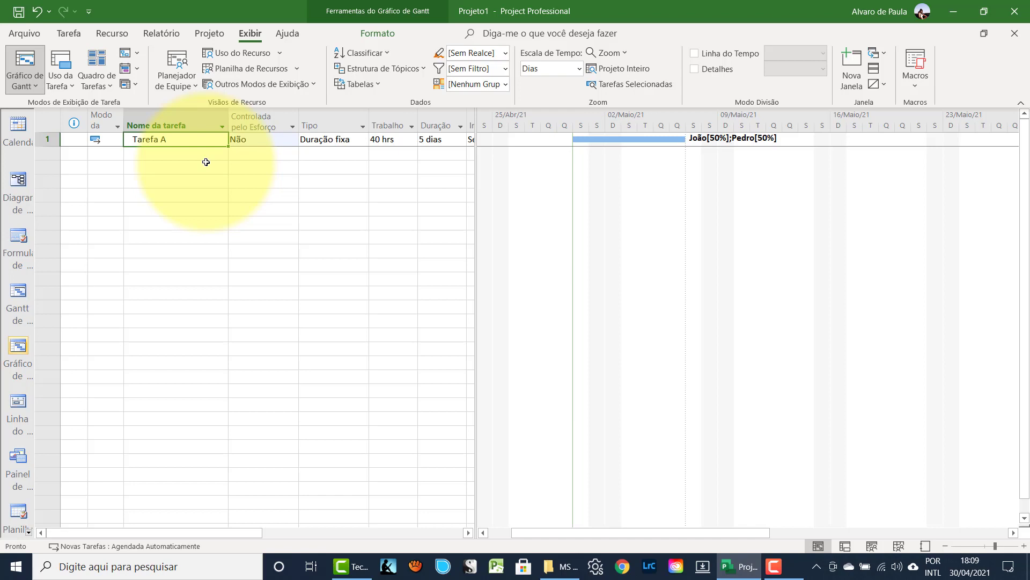
- Set the scheduling mode for new tasks to Agendado Manualmente
click(156, 167)
click(147, 544)
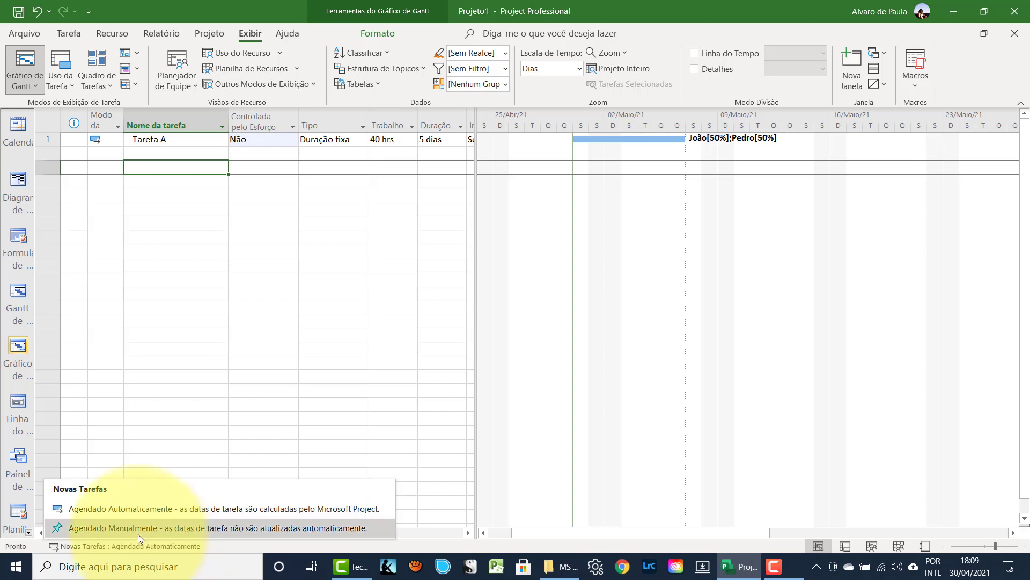
click(134, 531)
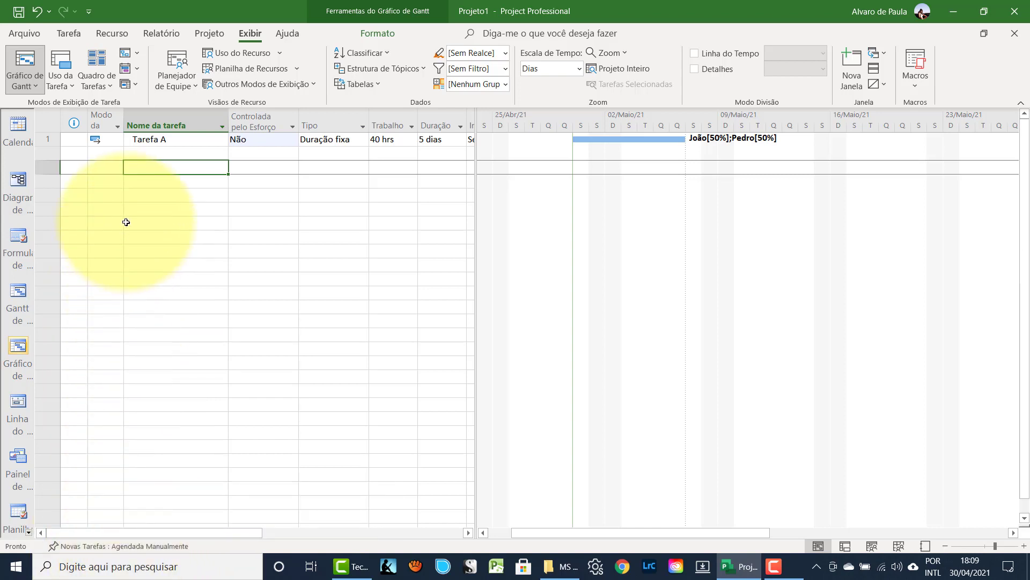
- Add a task named Tarefa B in row 5, three blank rows below Tarefa A, with a duration of 10 dias
click(152, 199)
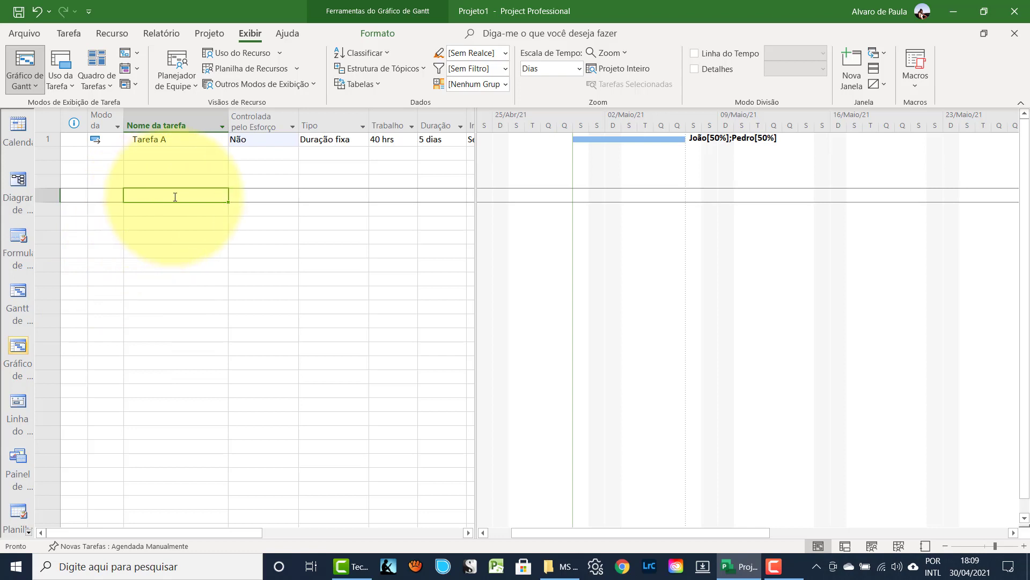
text(Ta)
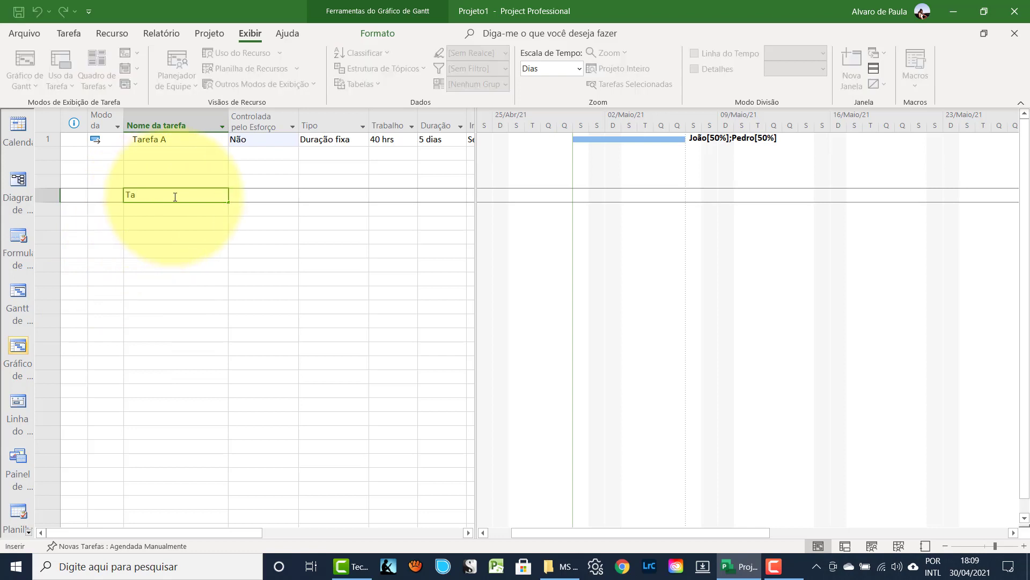
text(re)
key(BackSpace)
text(refa B)
key(Return)
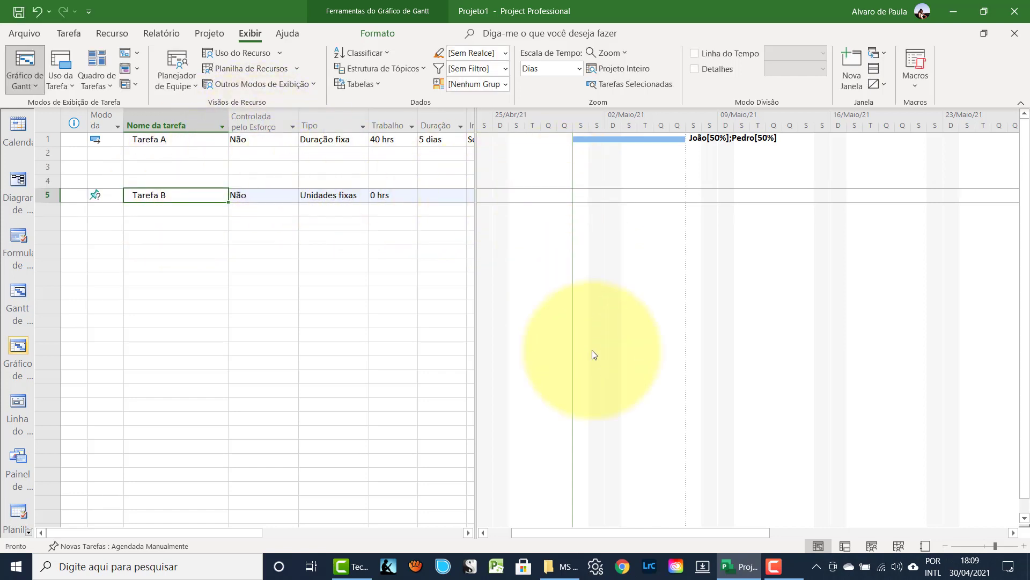
drag(639, 533, 584, 533)
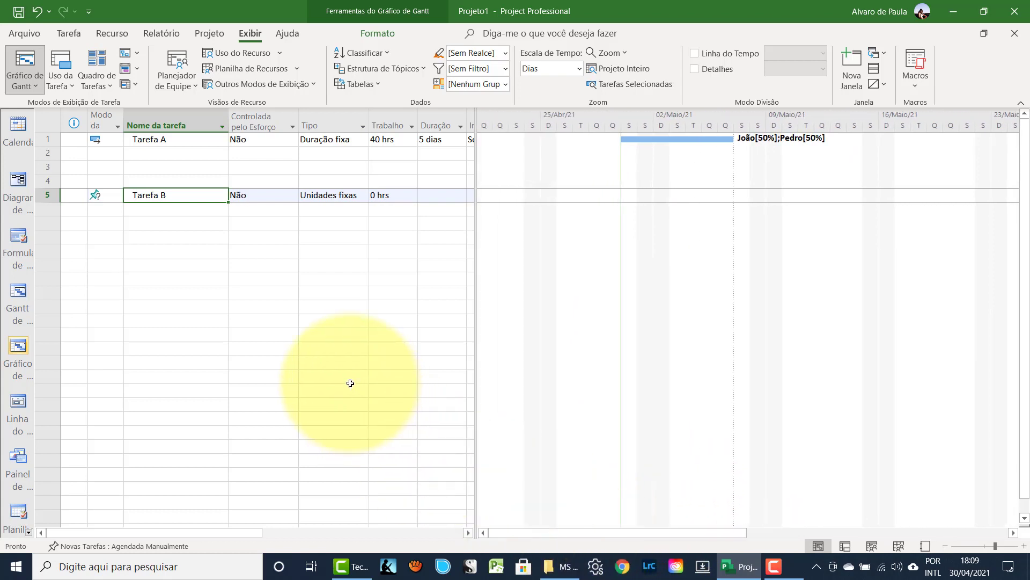
click(429, 196)
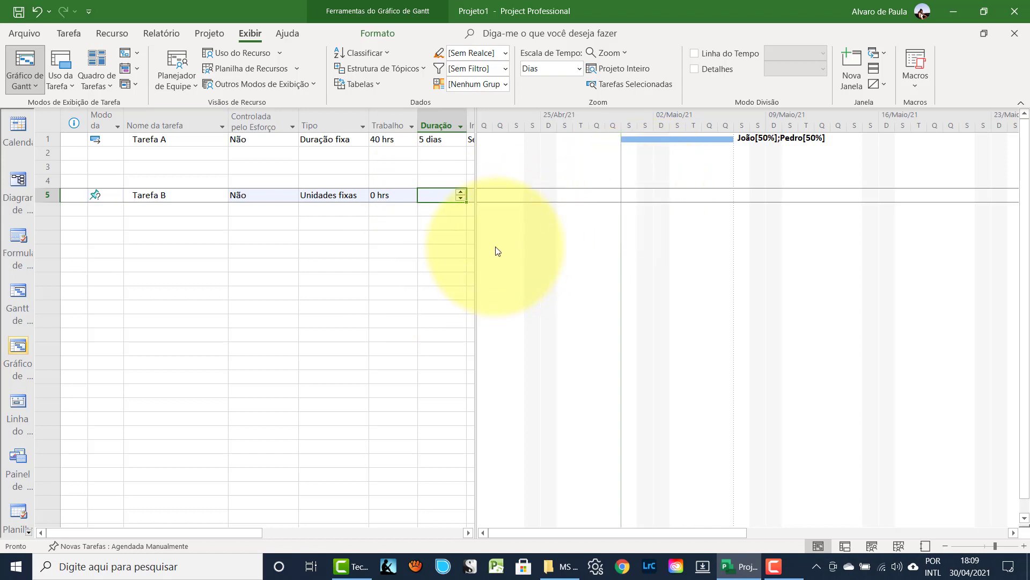
text(10)
key(Return)
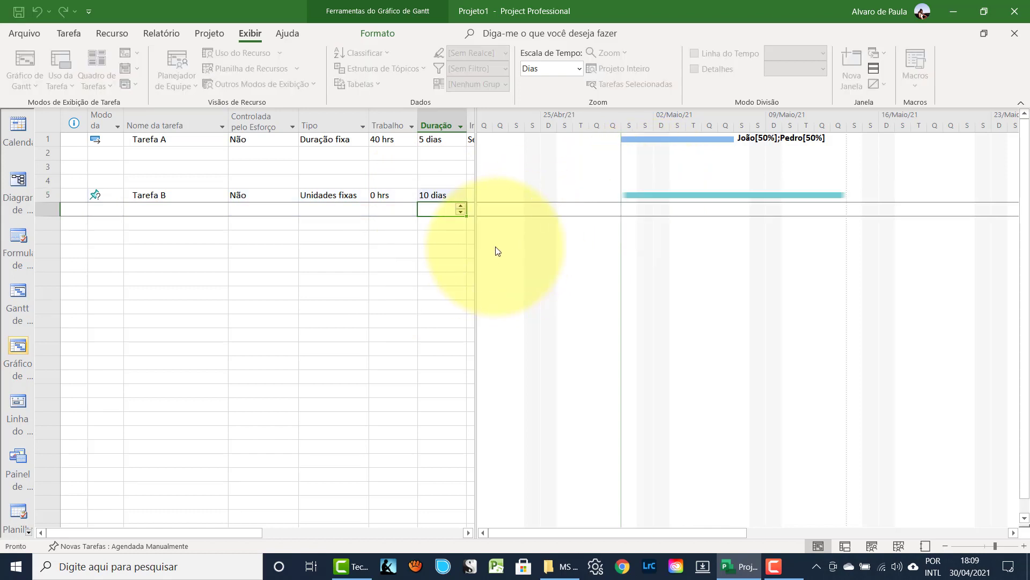
- Add a task named Tarefa C below Tarefa B, with the text "o quanto antes" as its duration
click(140, 210)
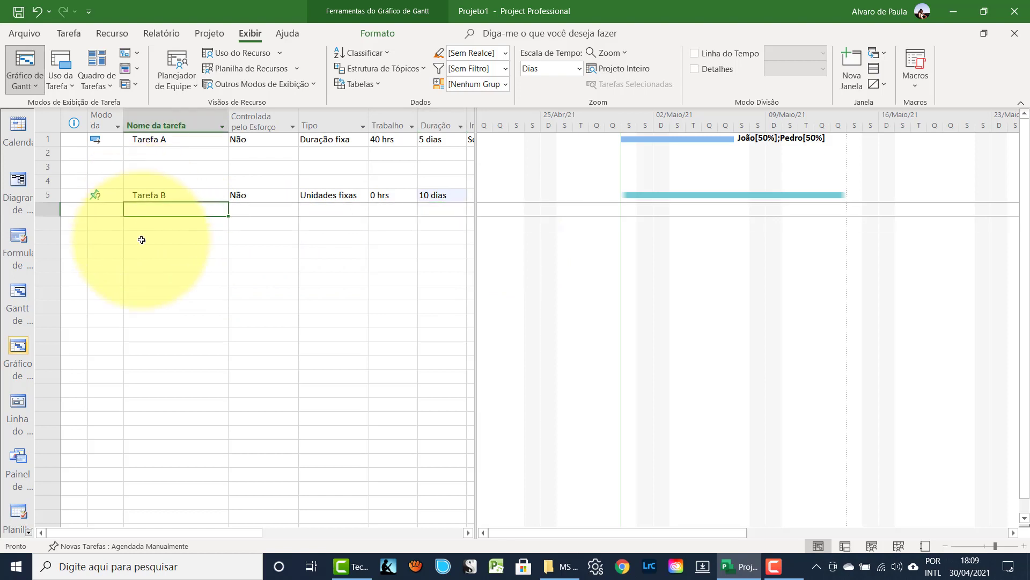
text(Tare)
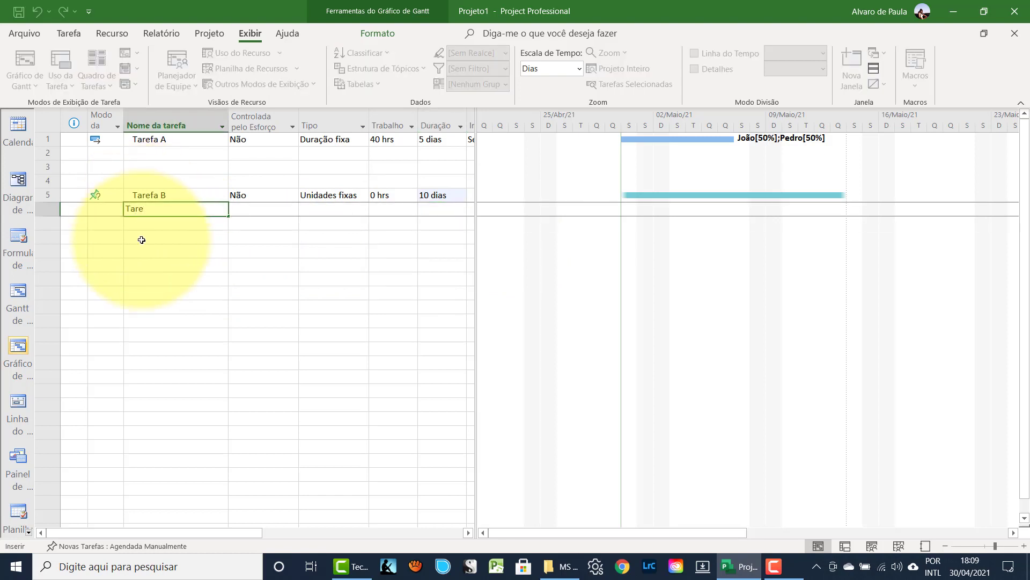
text(fa C)
key(Return)
click(434, 210)
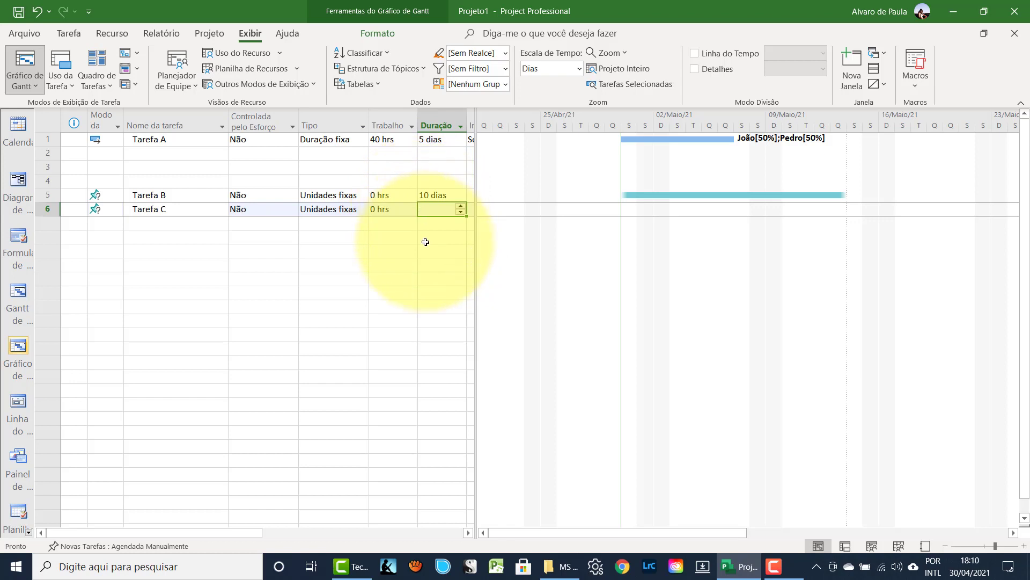
text(o qua)
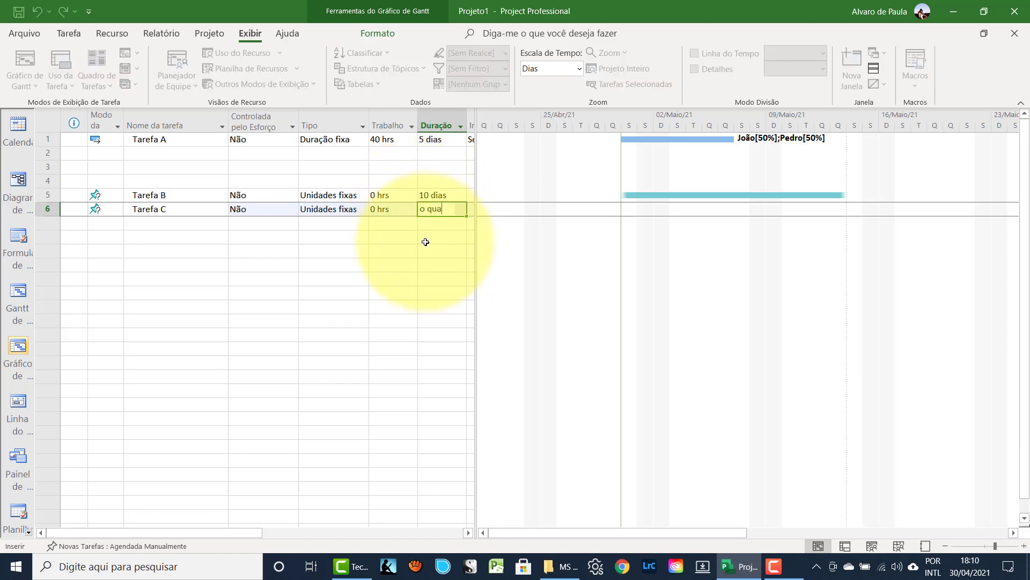
text(nto antes)
key(Return)
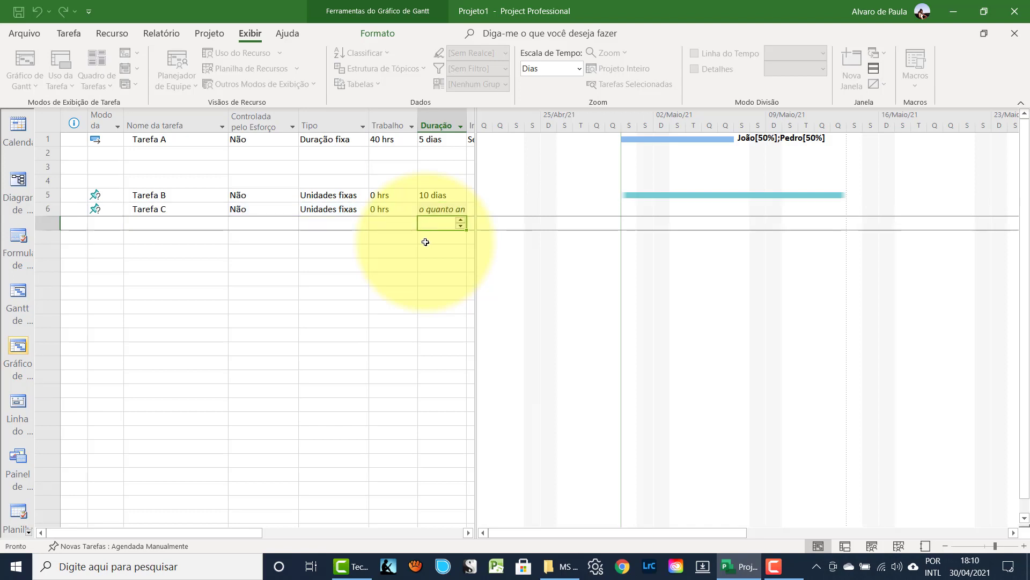
click(430, 207)
click(180, 210)
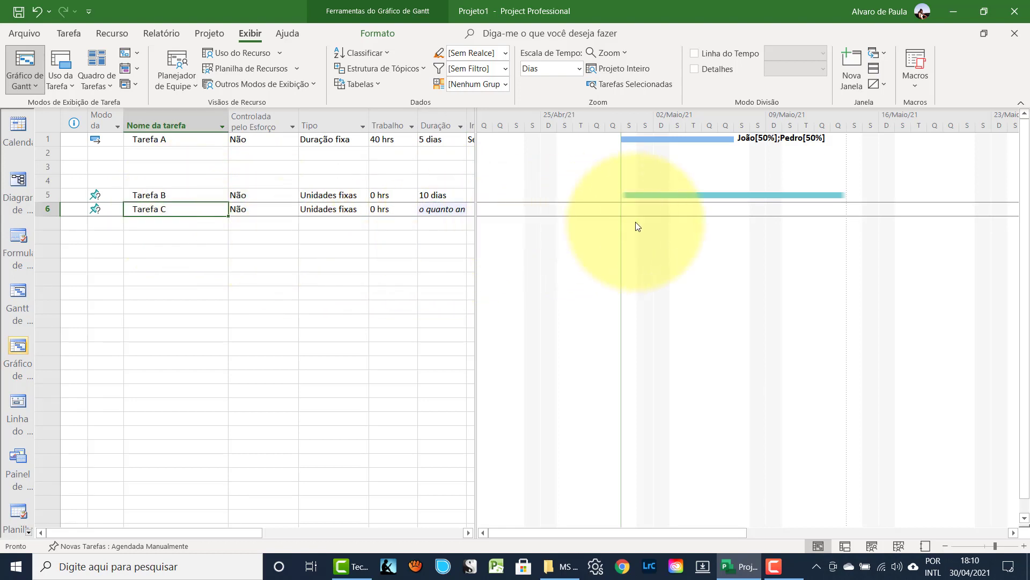
- Add a task named Tarefa D below Tarefa C with a duration of 5 dias
click(196, 225)
text(Ta)
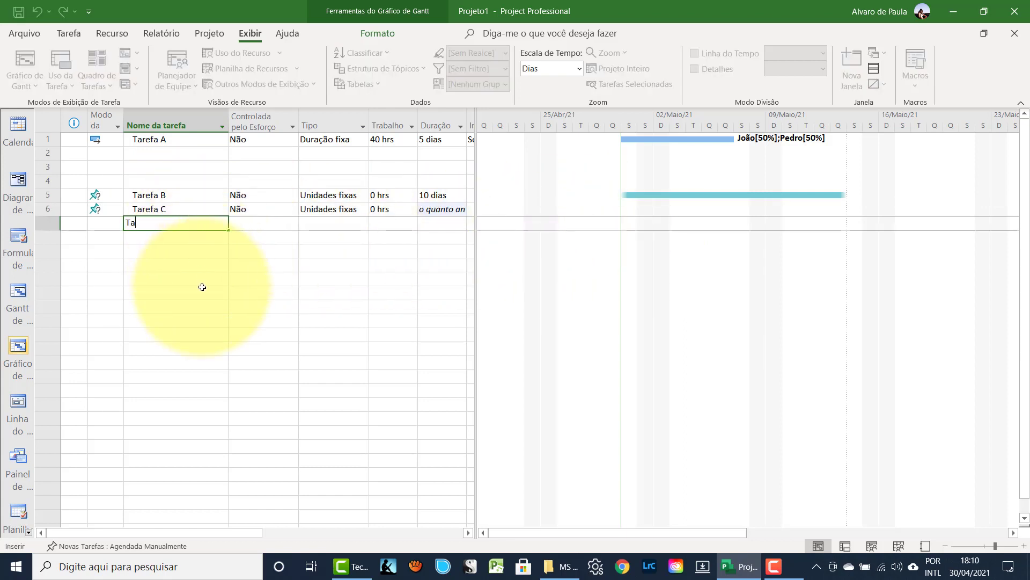
text(refa D)
key(Return)
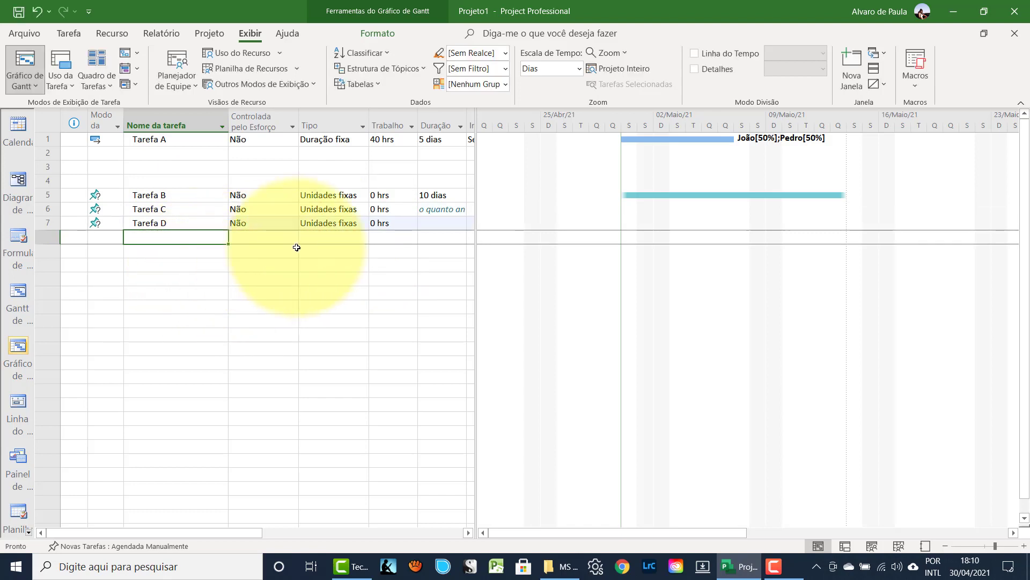
click(428, 222)
text(5)
key(Return)
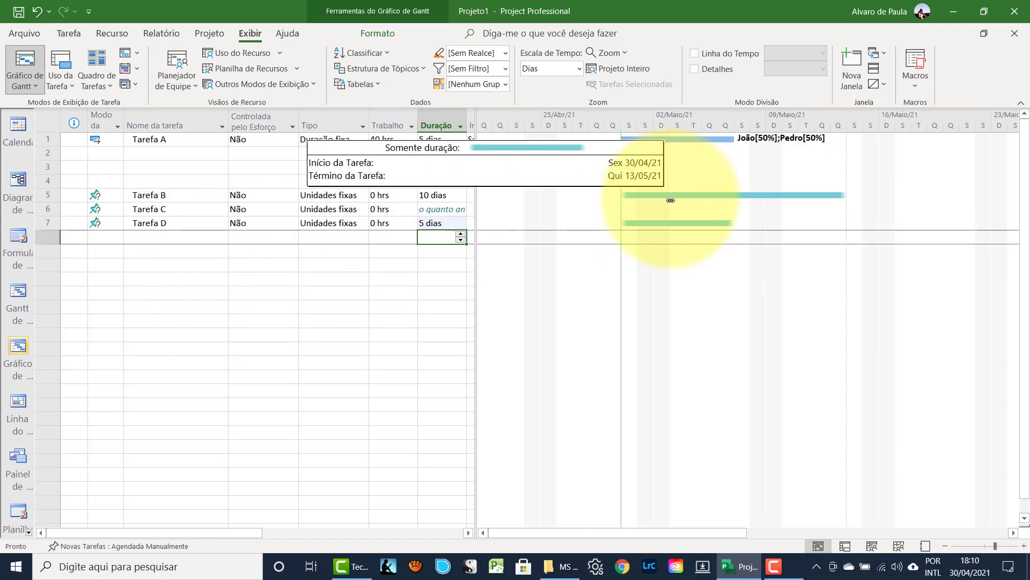
- Link Tarefa B to Tarefa D as its predecessor in the Gantt chart and set Tarefa B's duration to 15 dias
drag(670, 196, 673, 224)
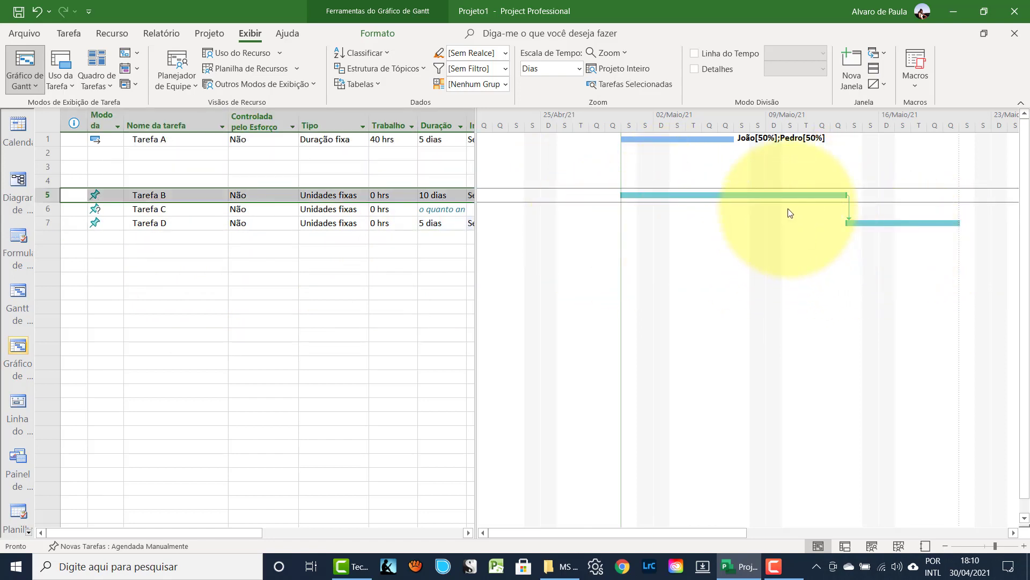
click(163, 236)
click(161, 196)
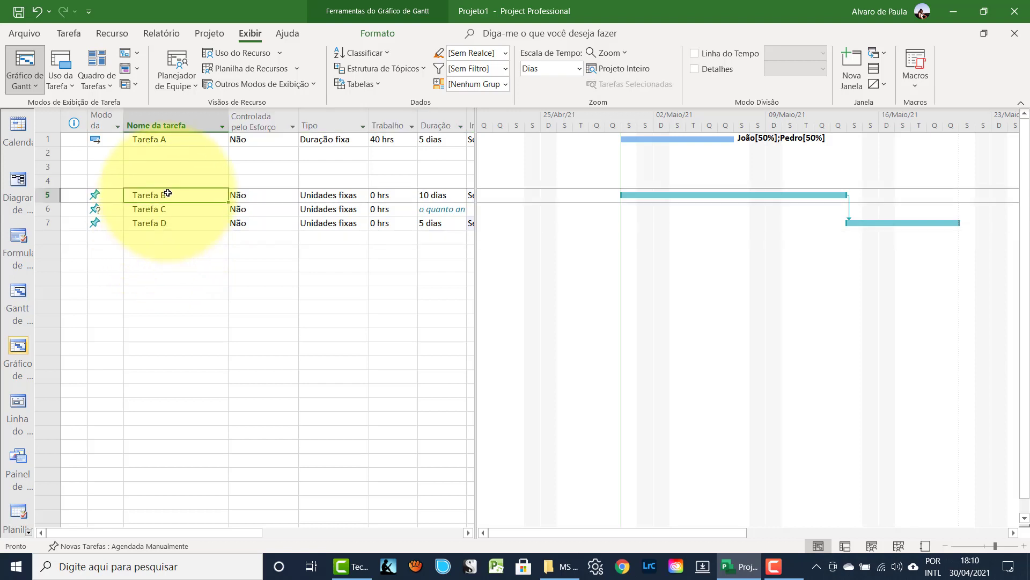
click(433, 197)
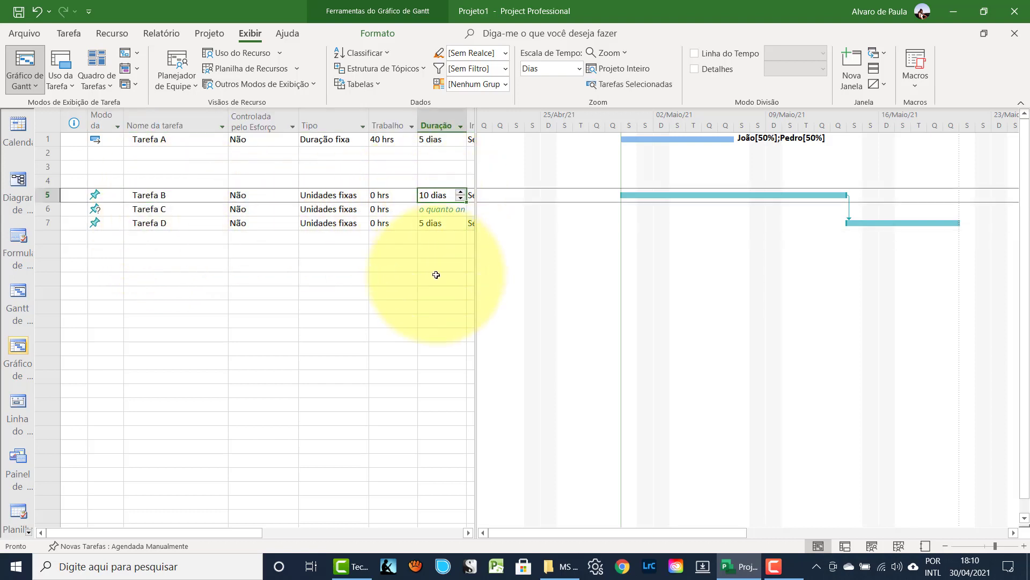
text(15)
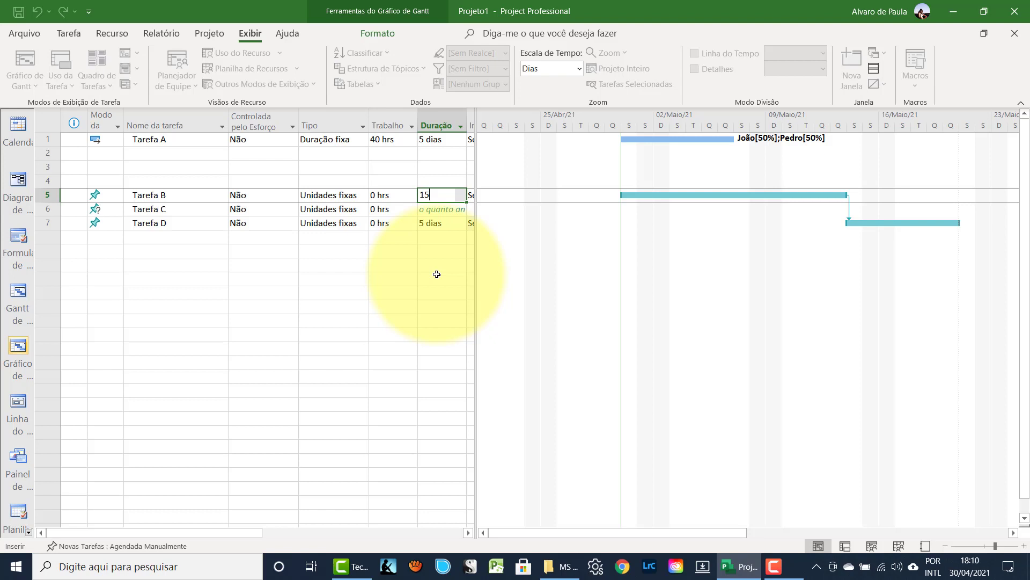
key(Return)
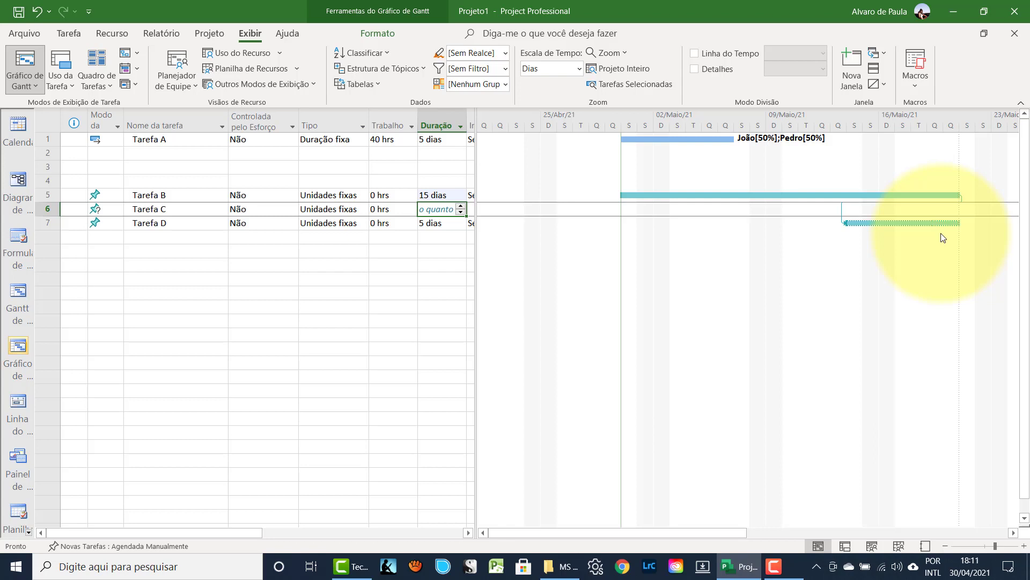
- Assign the first person in the project's resource list to Tarefa B
click(185, 194)
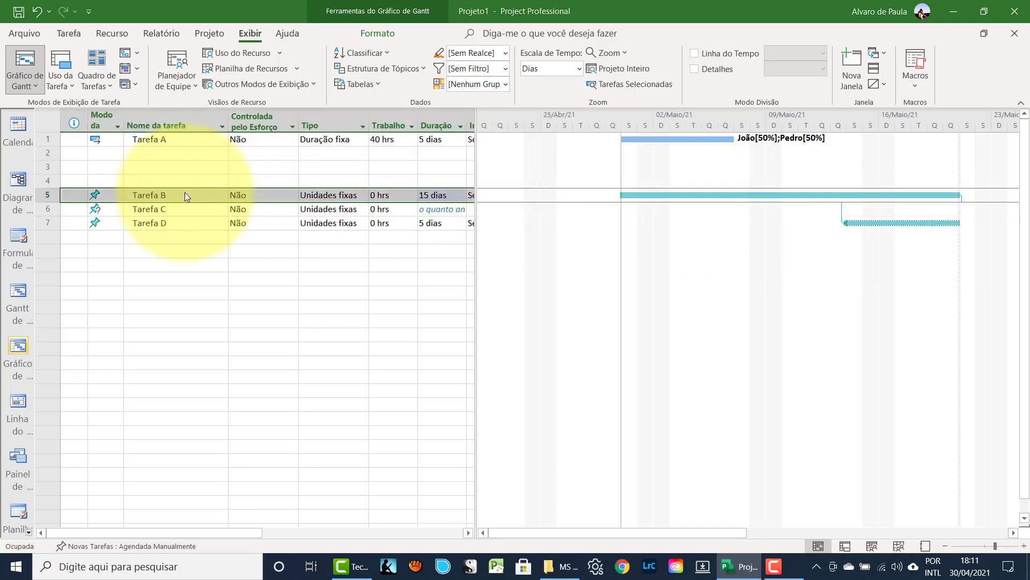
double_click(185, 194)
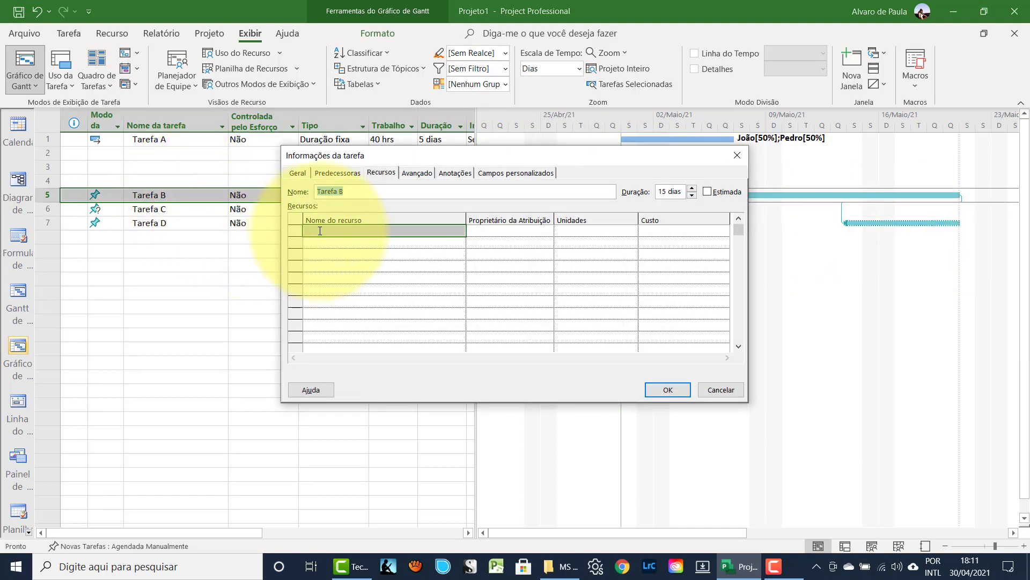
click(376, 230)
click(459, 230)
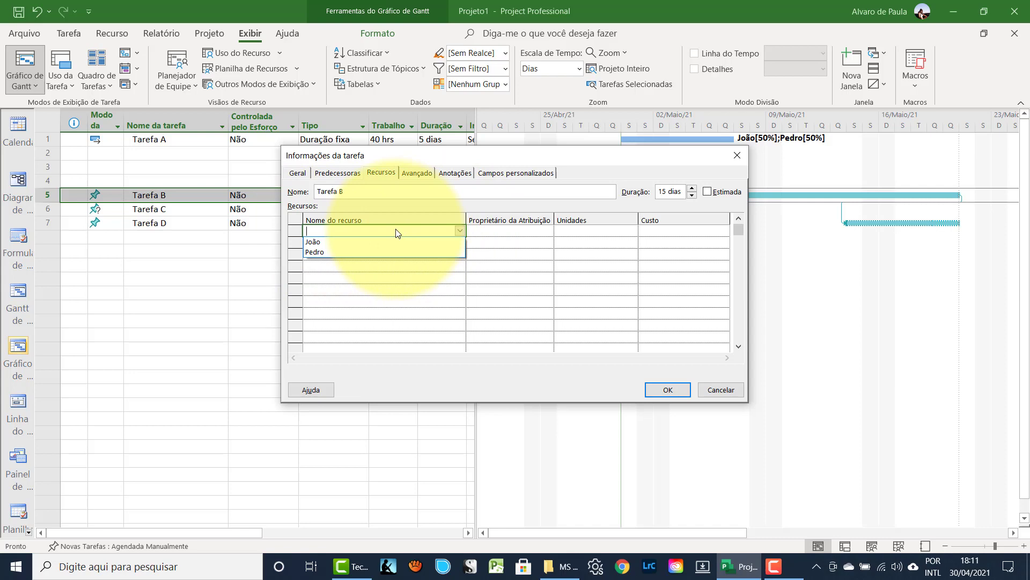
click(359, 242)
click(649, 388)
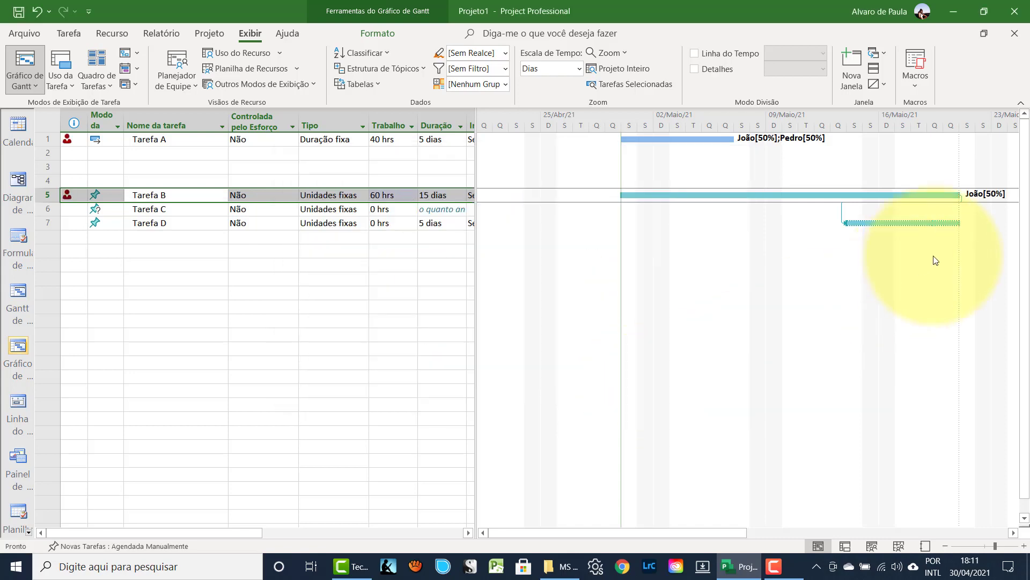
- Add the second person in the resource list to Tarefa B alongside the resource already assigned
double_click(161, 195)
click(442, 242)
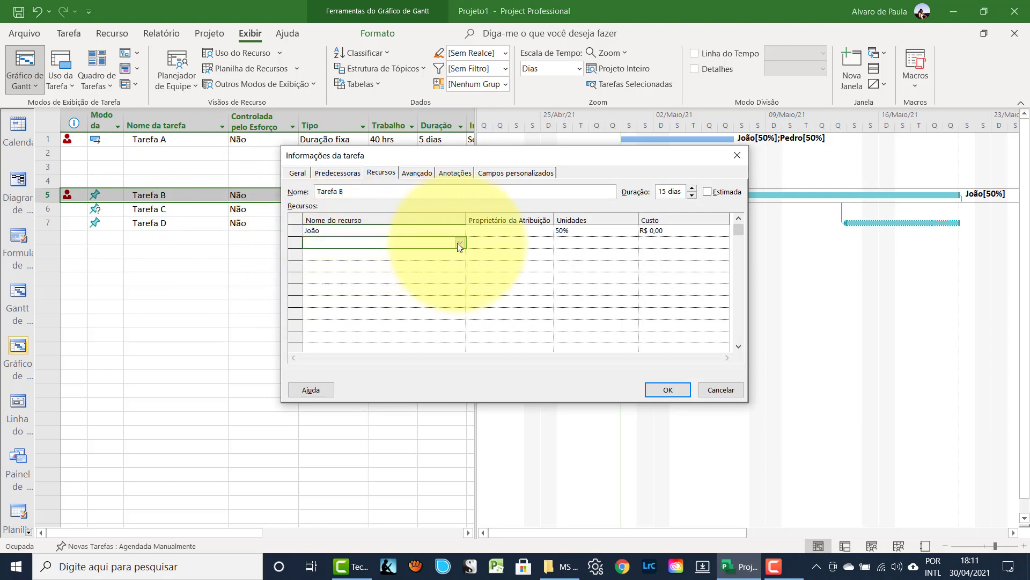
click(459, 242)
click(324, 260)
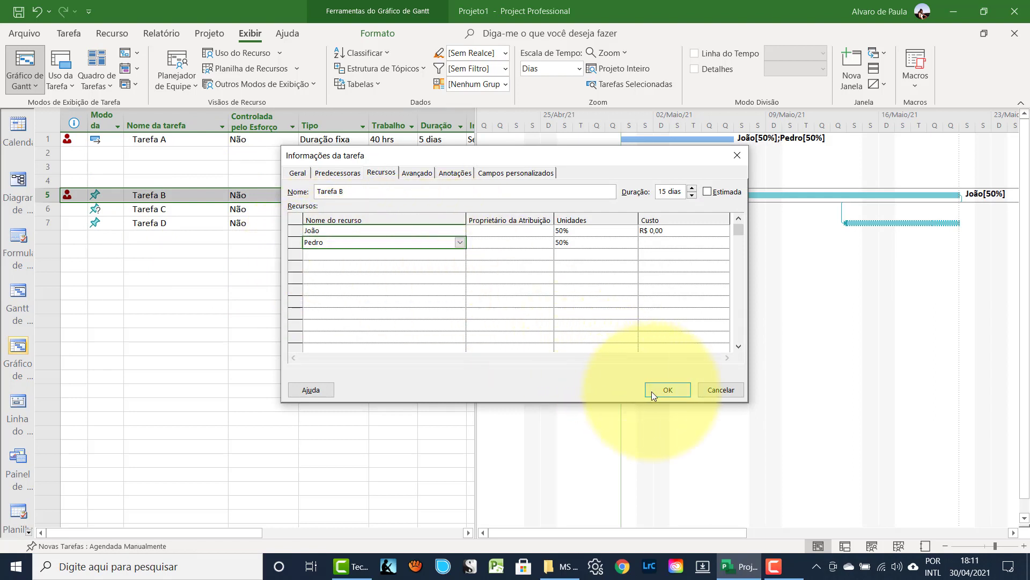
click(652, 390)
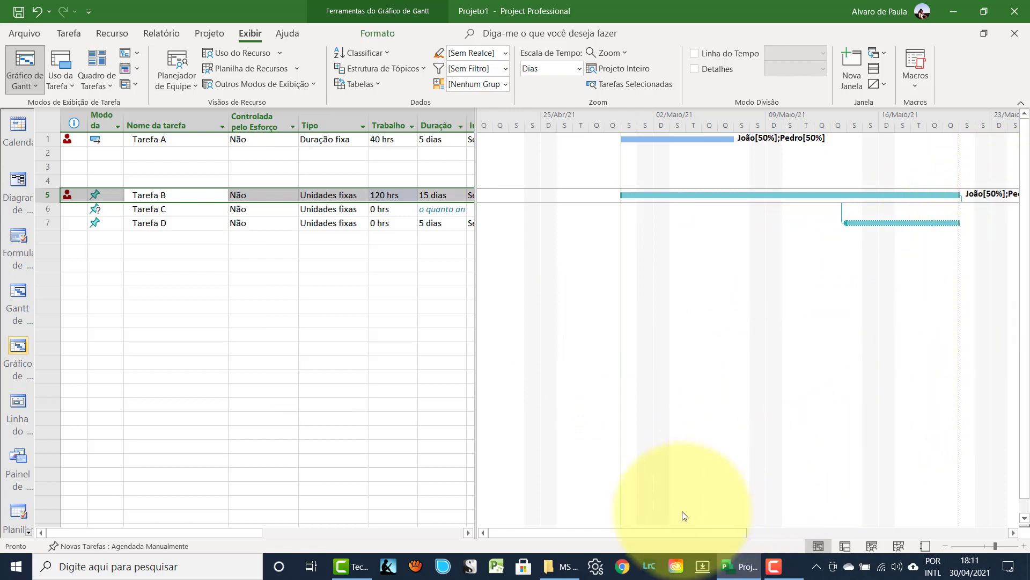
drag(684, 531, 724, 529)
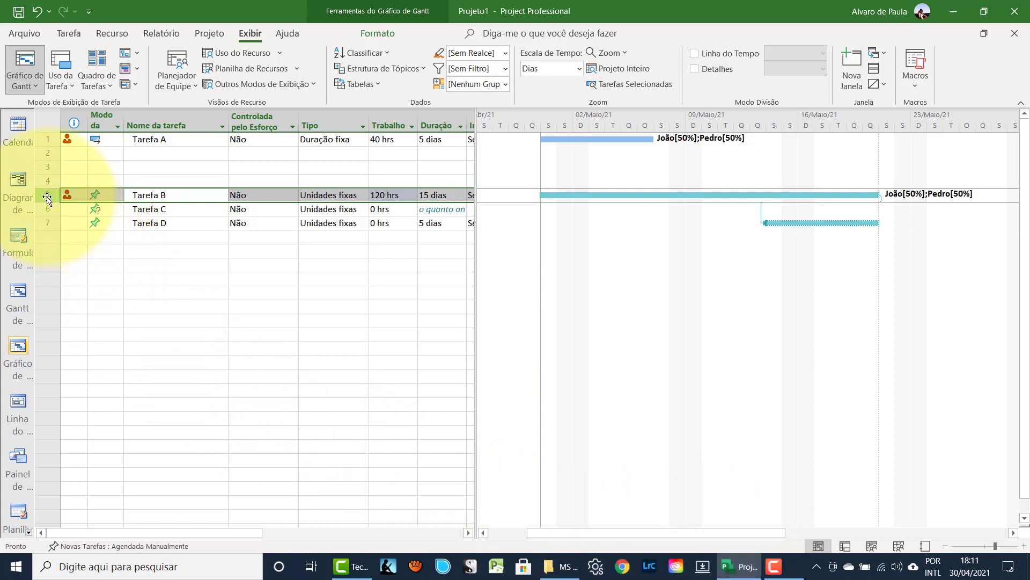
- Switch Tarefa B, Tarefa C and Tarefa D from manual to automatic scheduling and check Tarefa C's duration
click(96, 250)
click(47, 195)
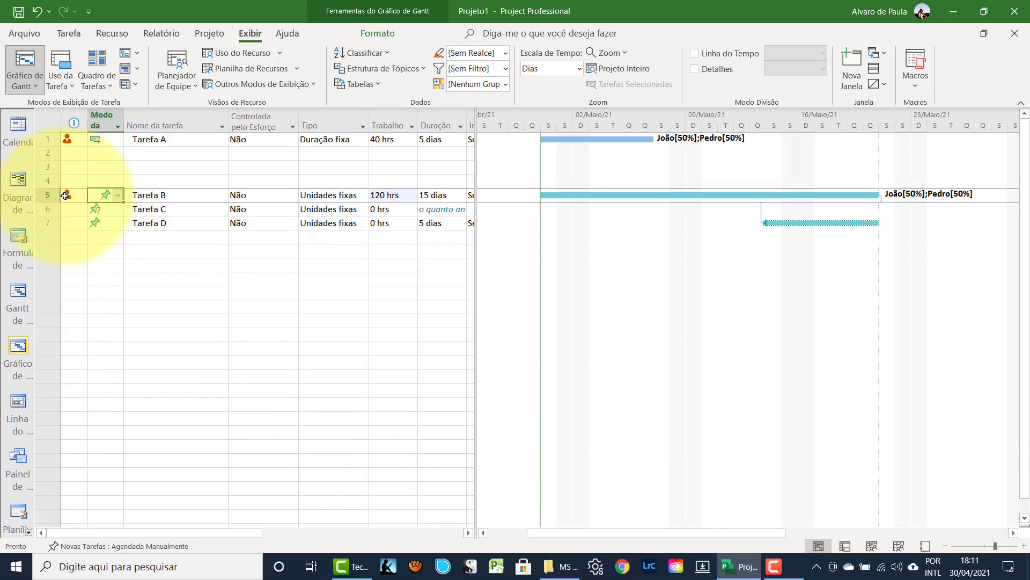
drag(47, 195, 44, 225)
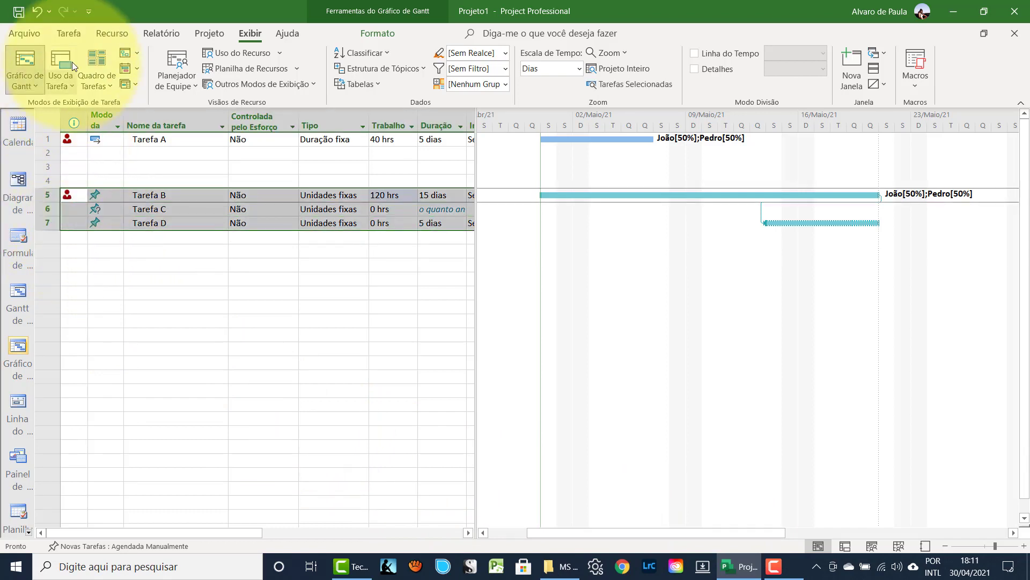
click(66, 34)
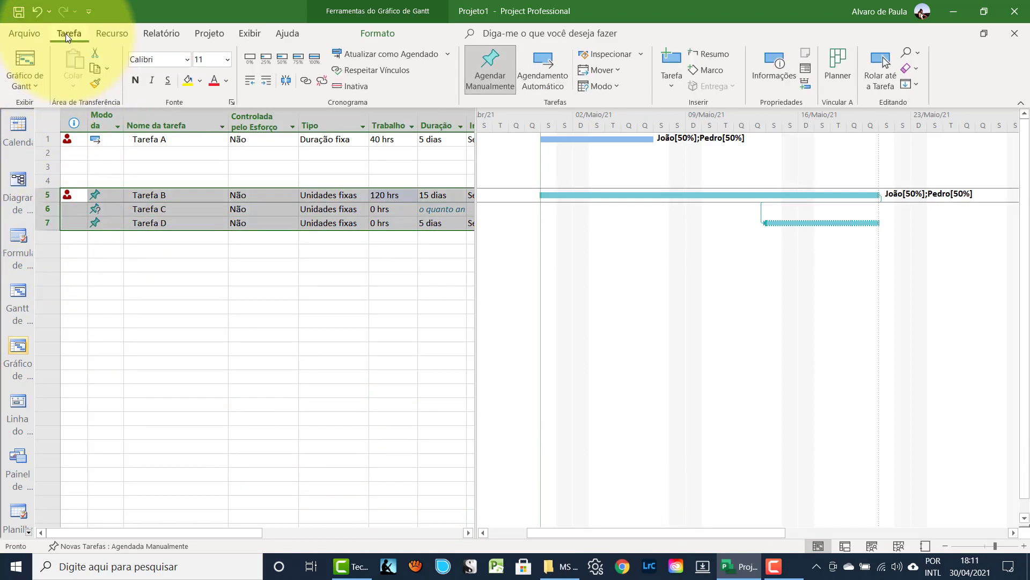
click(534, 72)
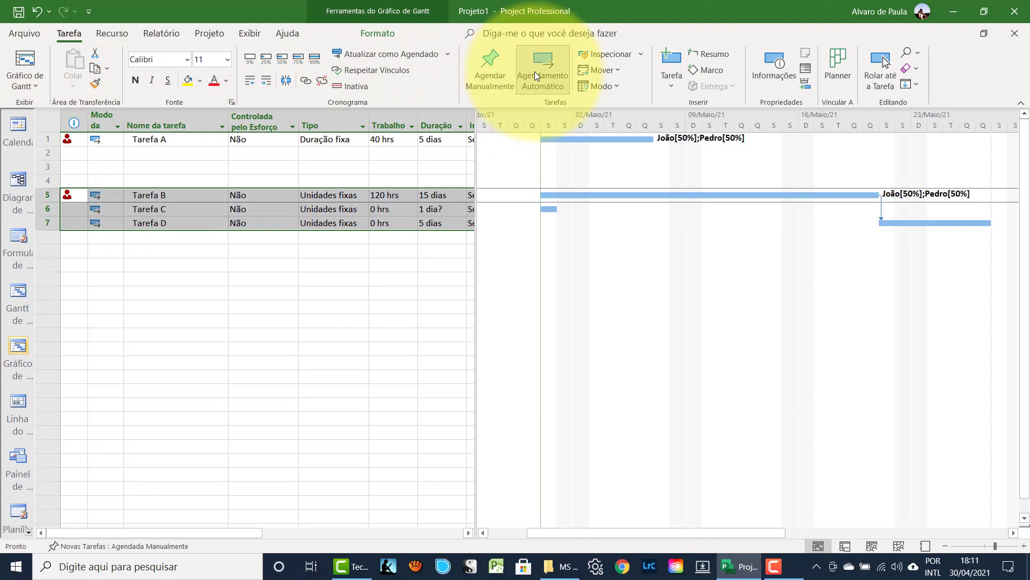
click(209, 249)
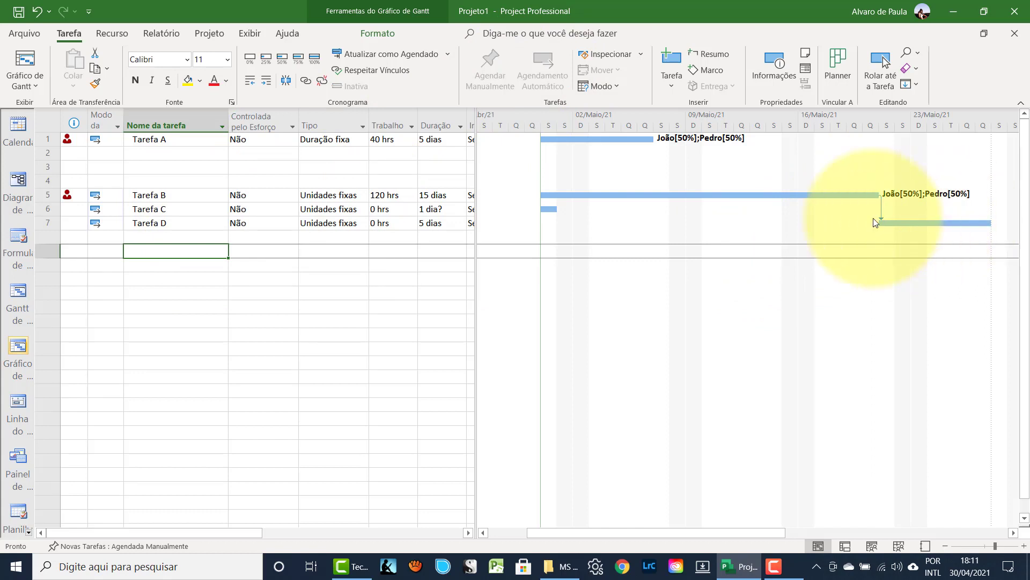
click(186, 210)
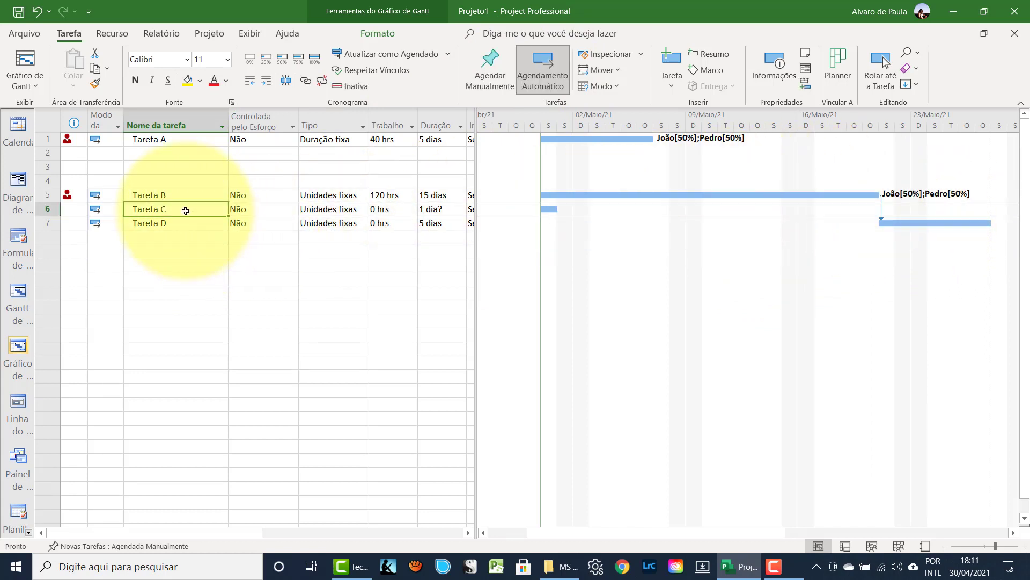
click(427, 209)
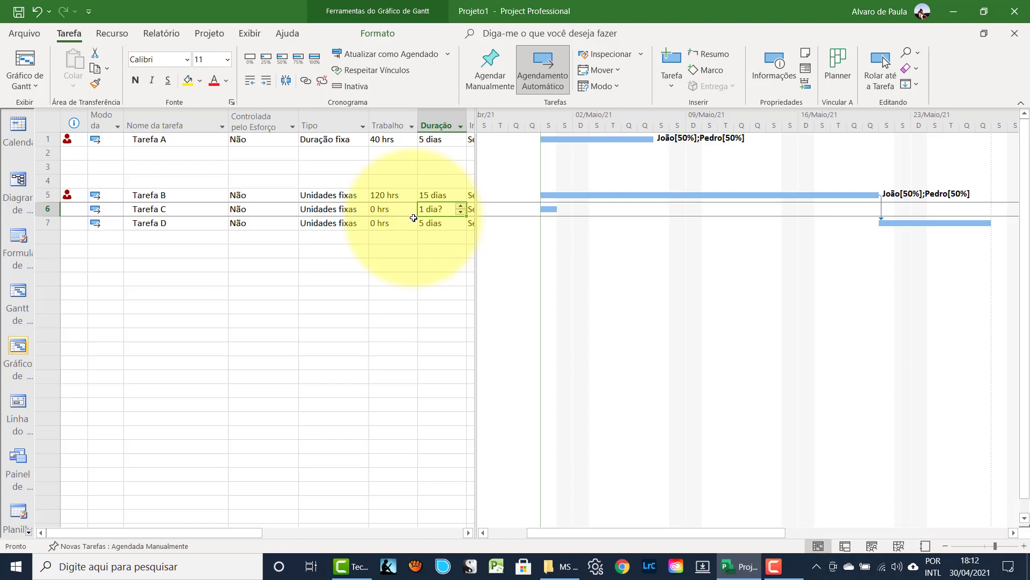